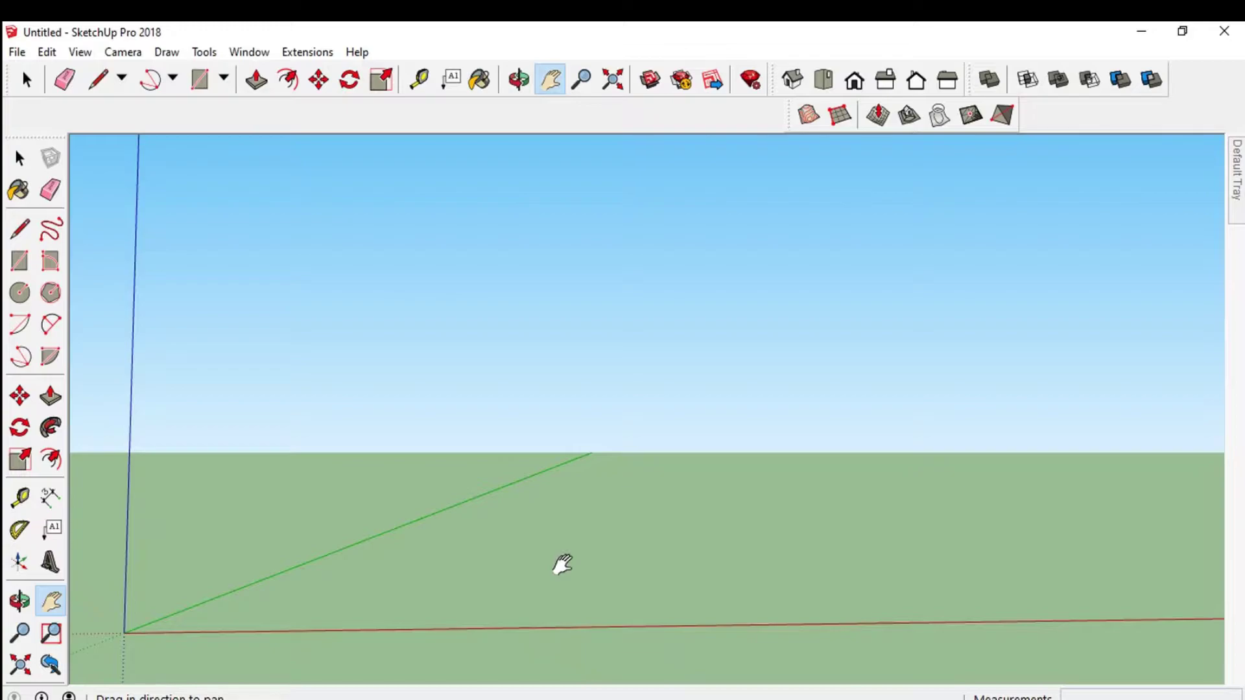
# Pan the view so the axes origin sits in a convenient spot
pyautogui.moveTo(562, 564); pyautogui.dragTo(555, 523)
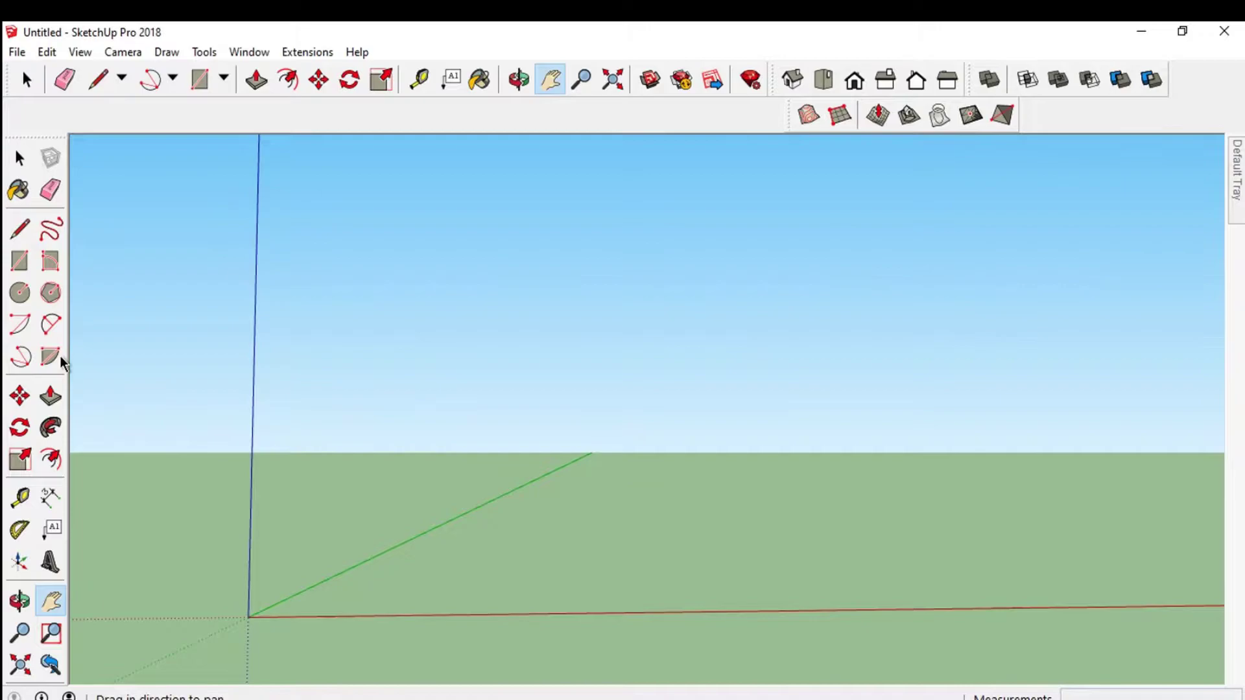
pyautogui.click(23, 253)
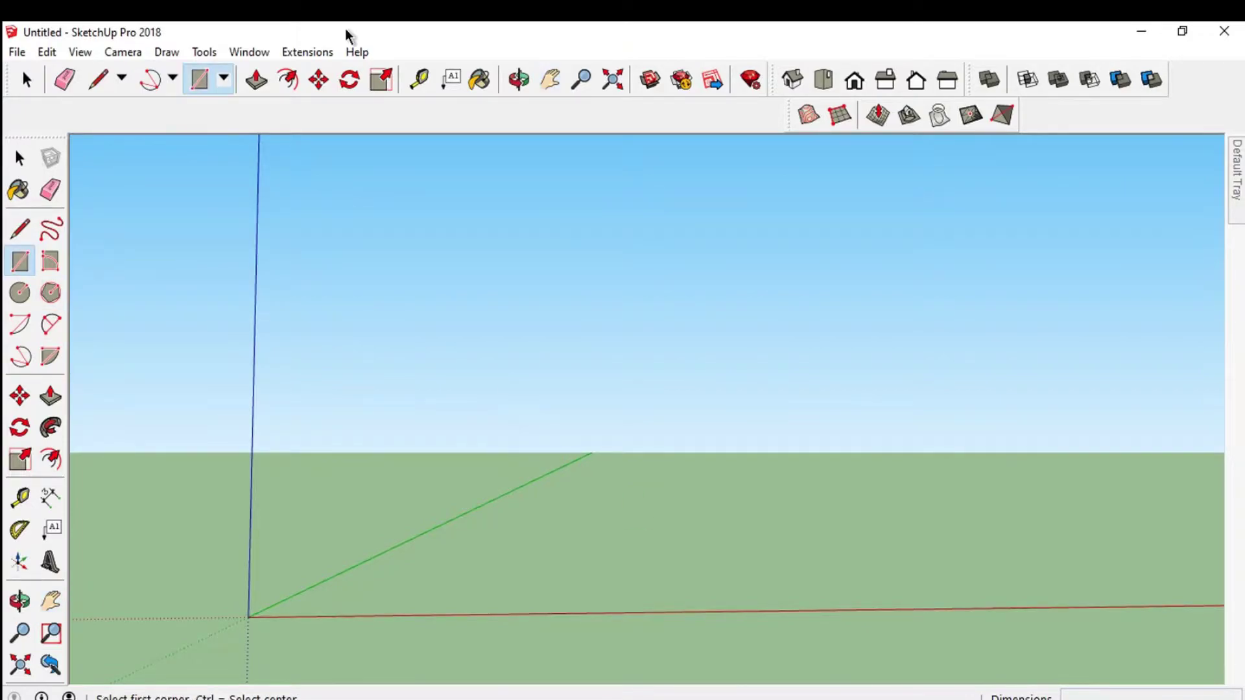
pyautogui.click(19, 159)
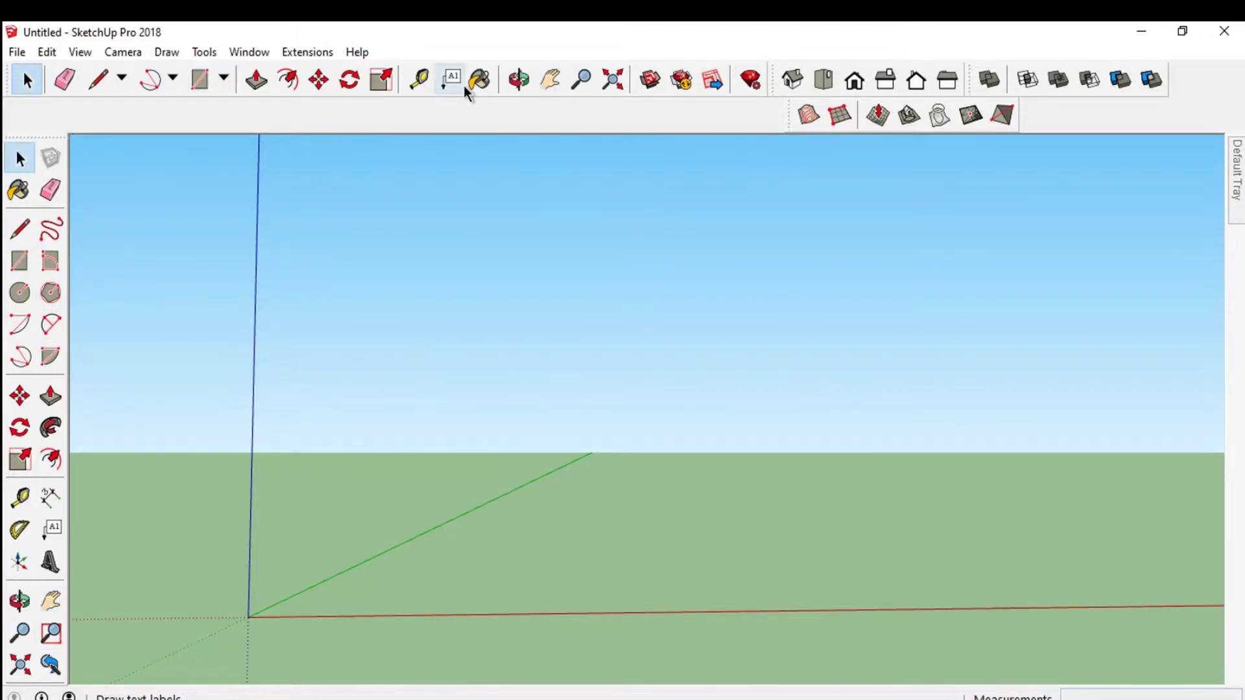
pyautogui.click(550, 79)
pyautogui.moveTo(686, 465)
pyautogui.mouseDown()
pyautogui.moveTo(656, 425)
pyautogui.moveTo(658, 445)
pyautogui.mouseUp()
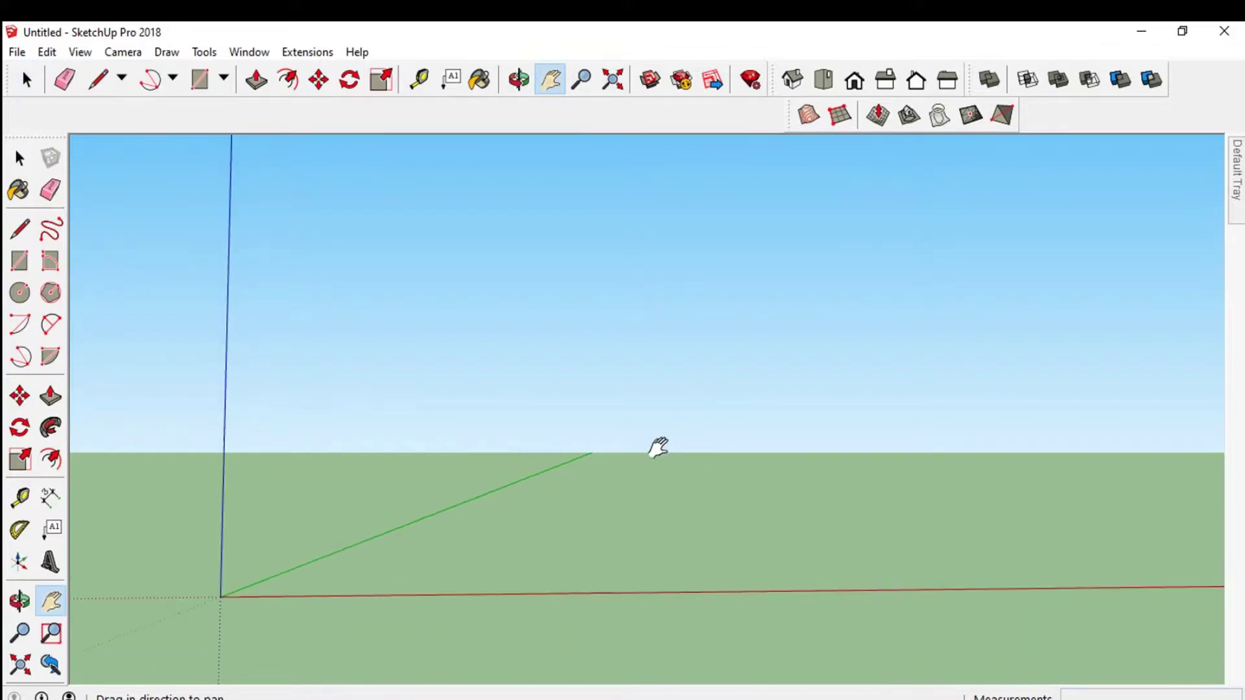
pyautogui.click(19, 158)
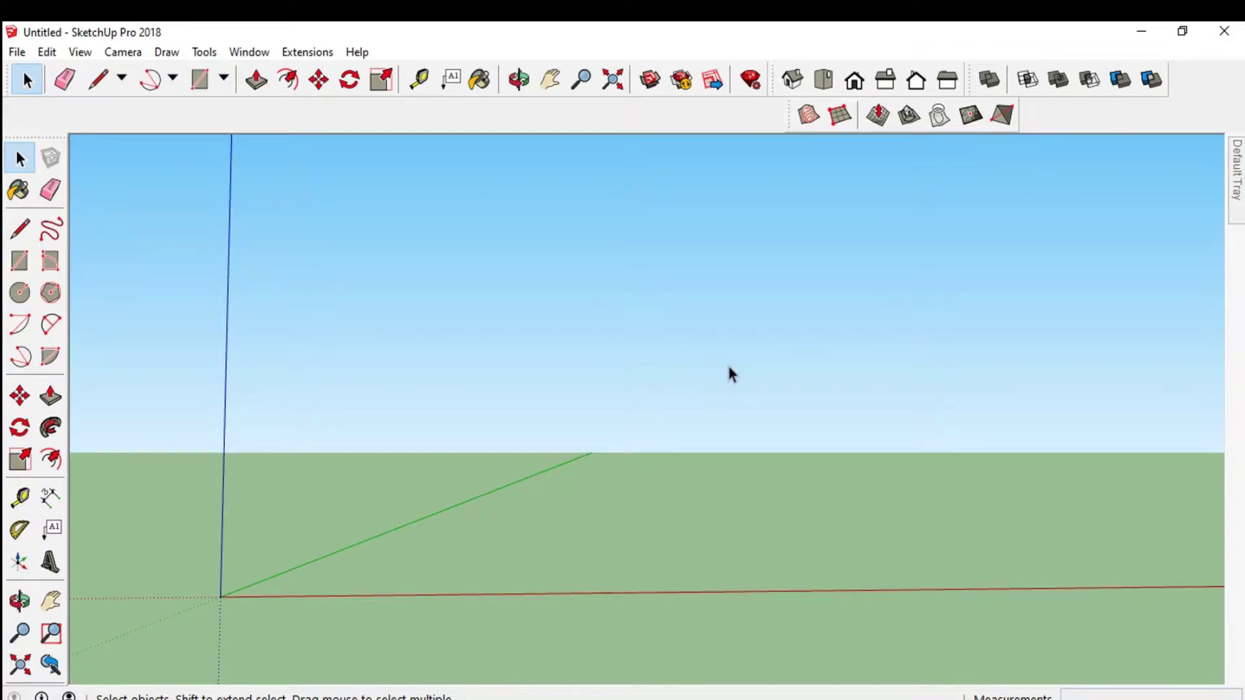
# Draw a 5 by 1.54 rectangle standing along the green axis
pyautogui.press('r')
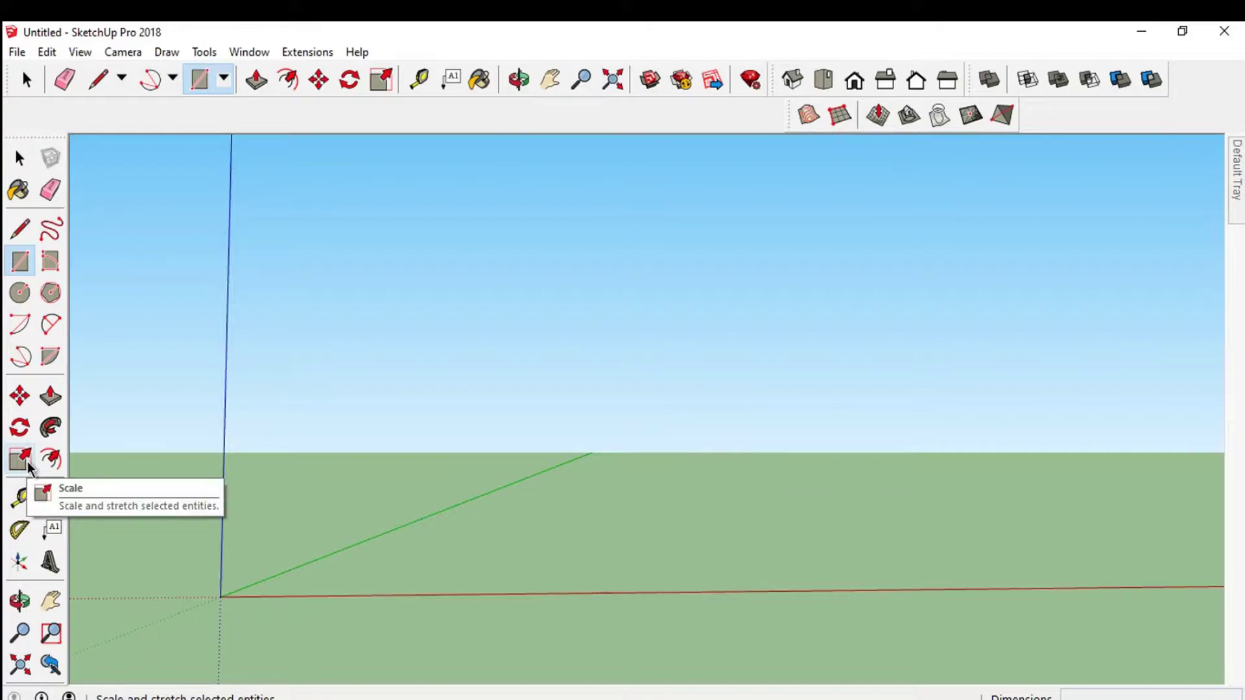
pyautogui.click(673, 458)
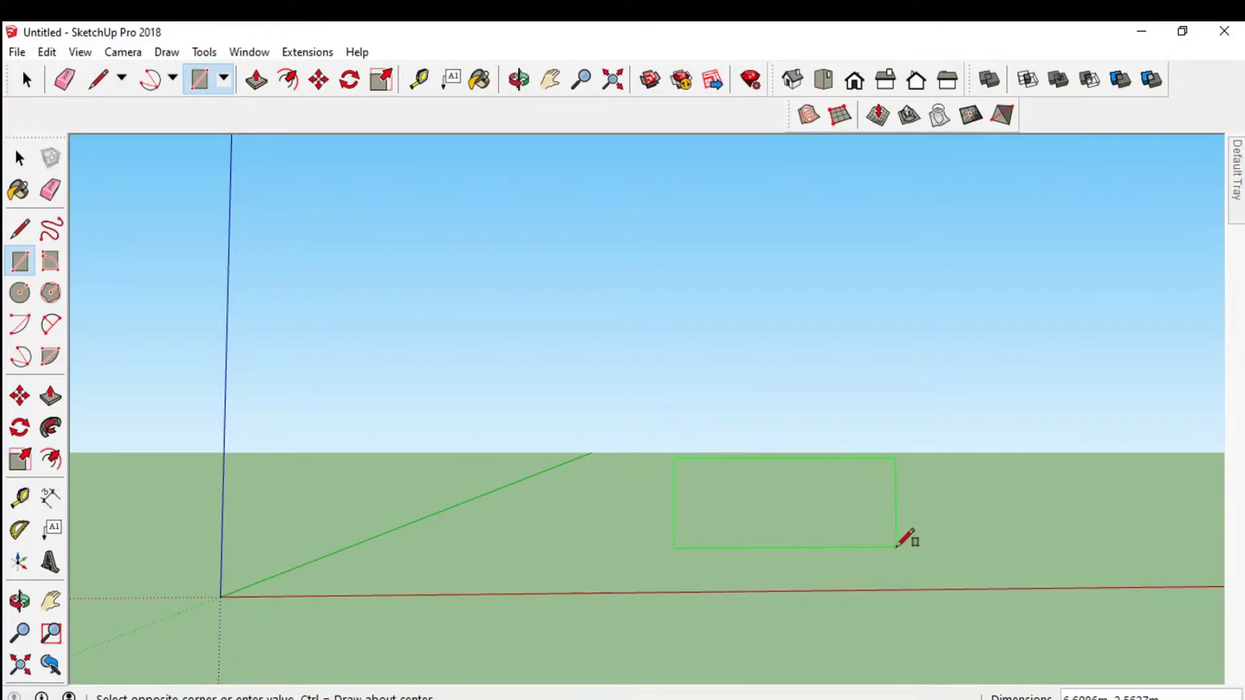
pyautogui.write('5,1.54')
pyautogui.press('Return')
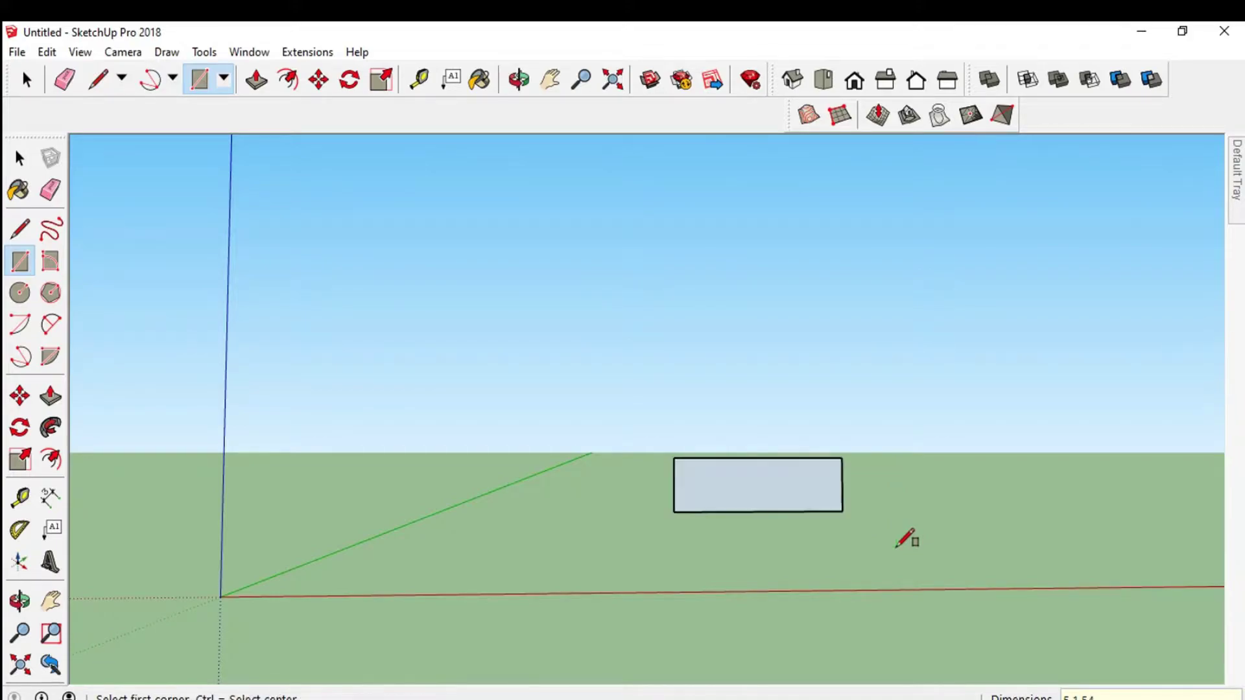
pyautogui.scroll(2, 835, 501)
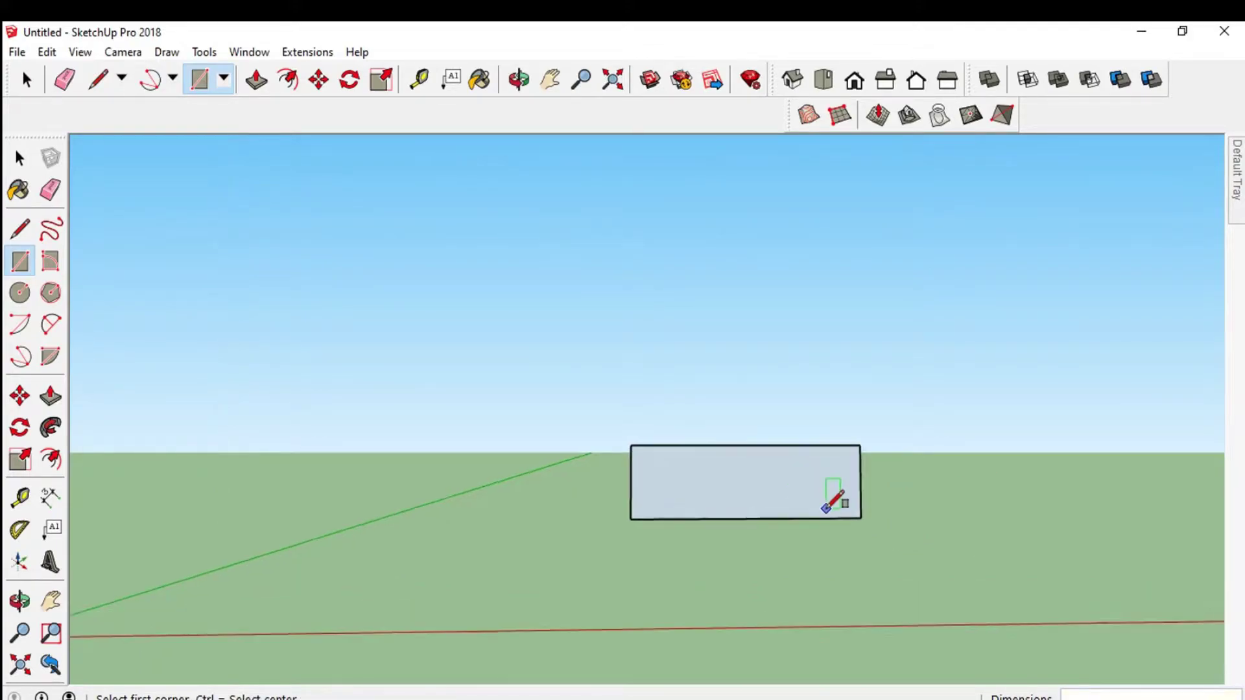
pyautogui.scroll(3, 835, 502)
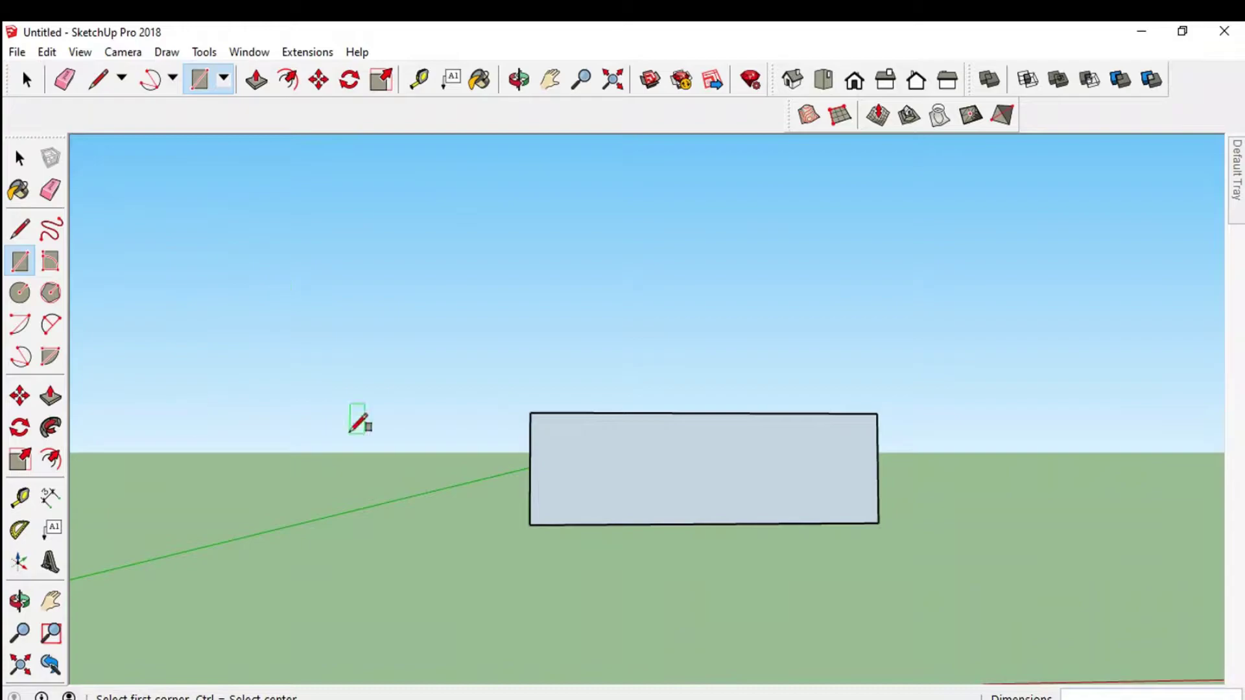
# Zoom in and measure a distance from the rectangle's bottom-right corner with the Tape Measure
pyautogui.click(20, 498)
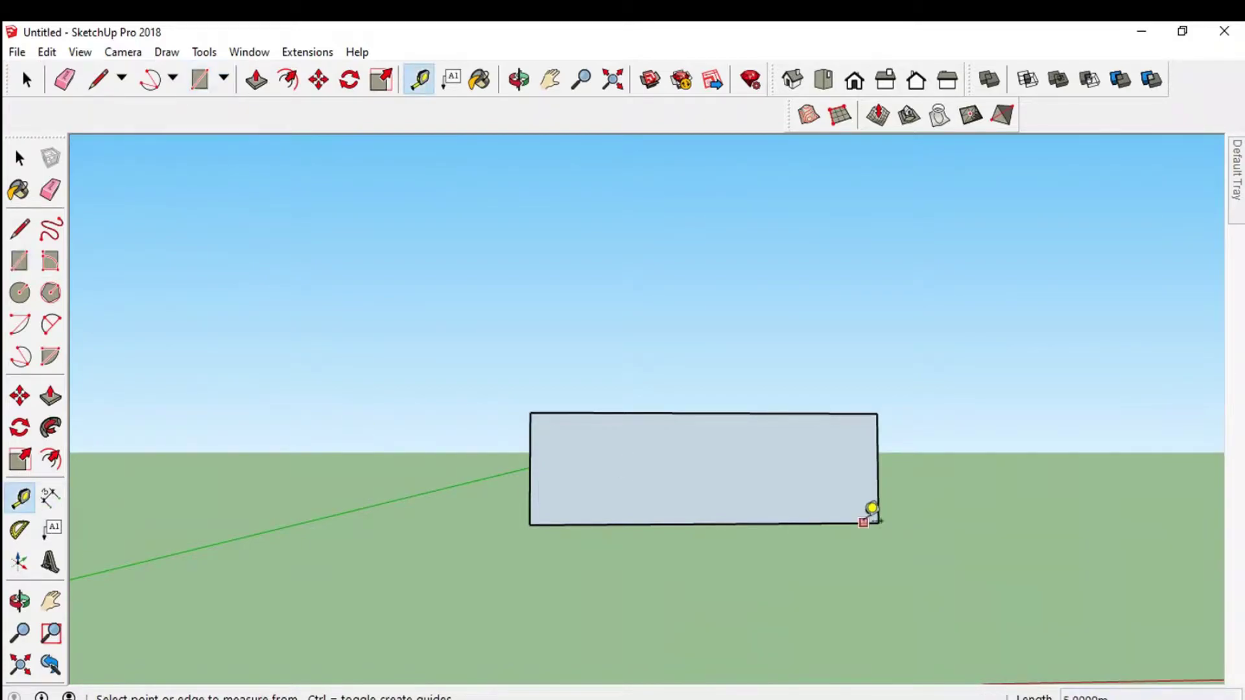
pyautogui.scroll(1, 889, 519)
pyautogui.scroll(1, 891, 517)
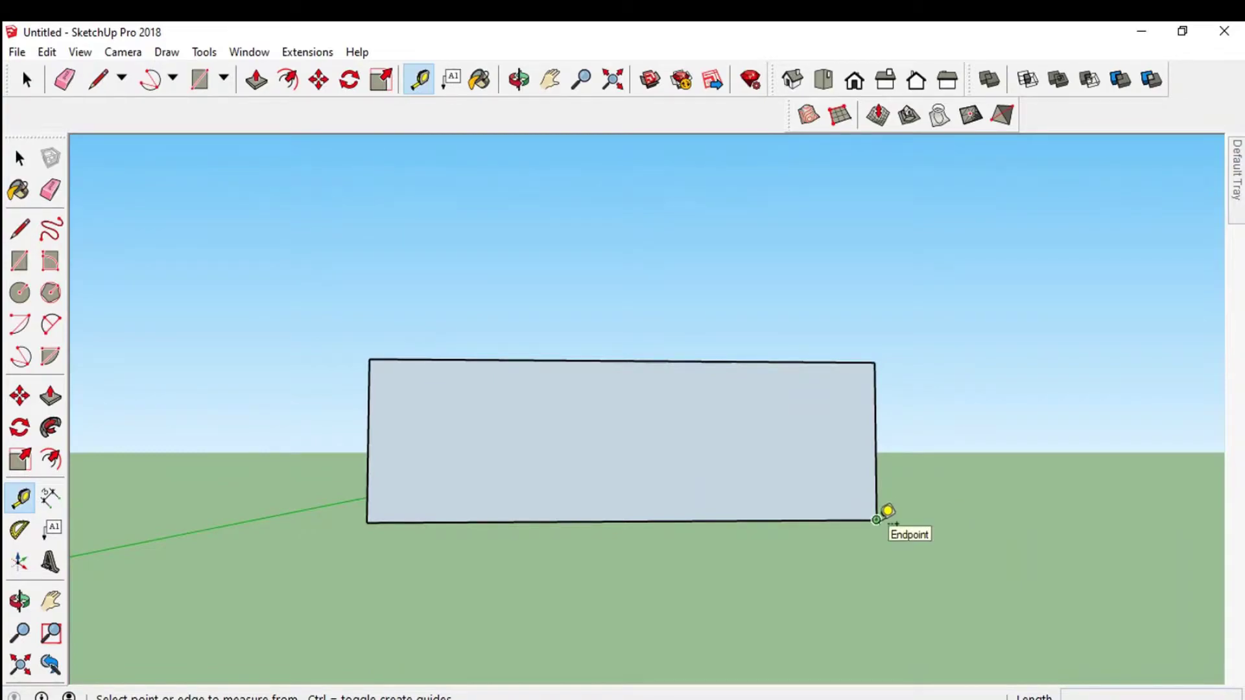
pyautogui.click(876, 519)
pyautogui.scroll(1, 886, 510)
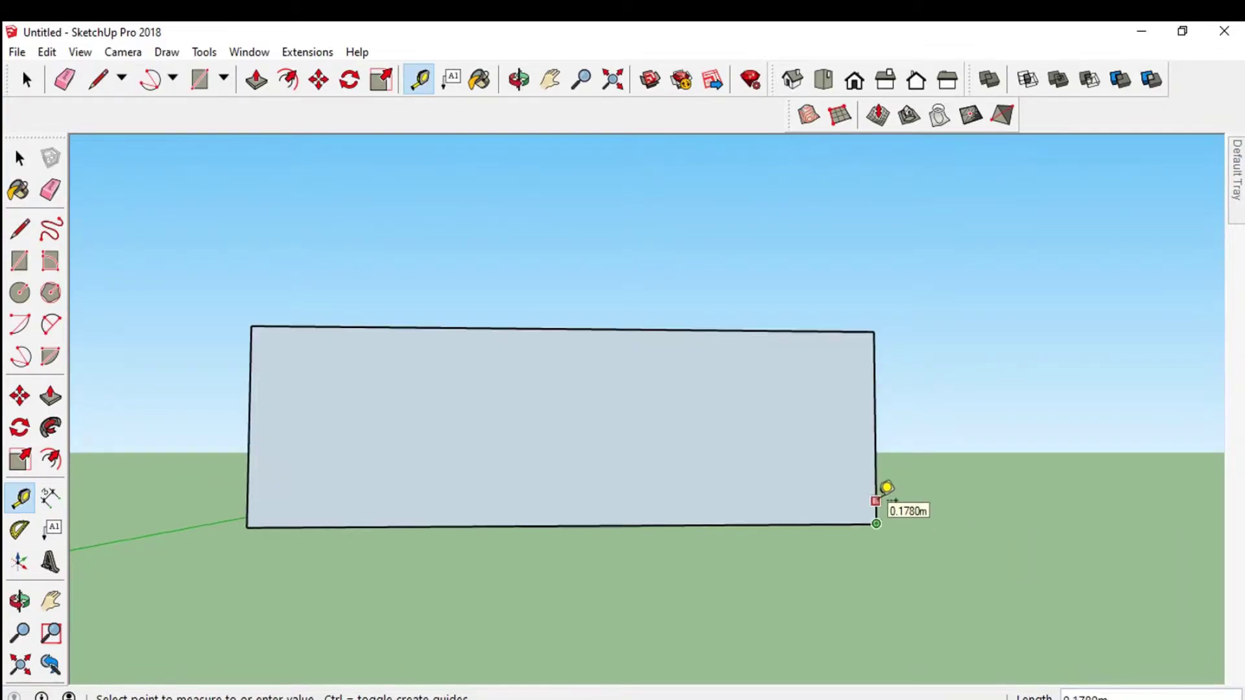
pyautogui.press('Escape')
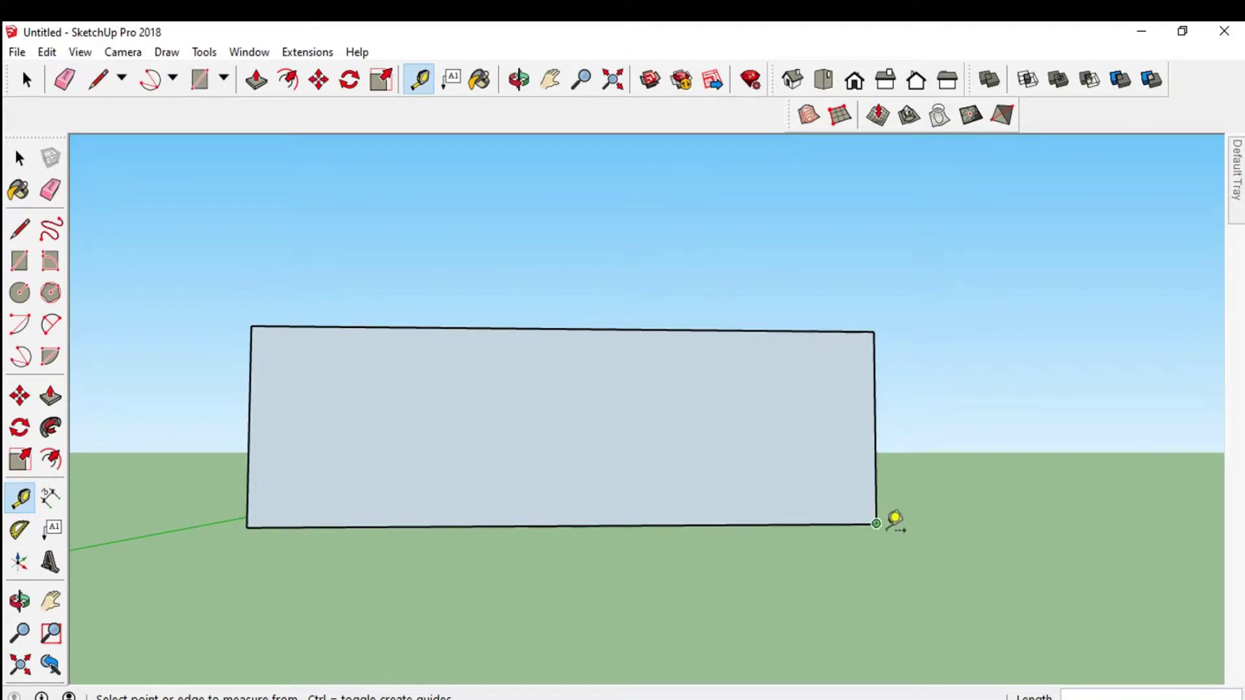
pyautogui.click(877, 523)
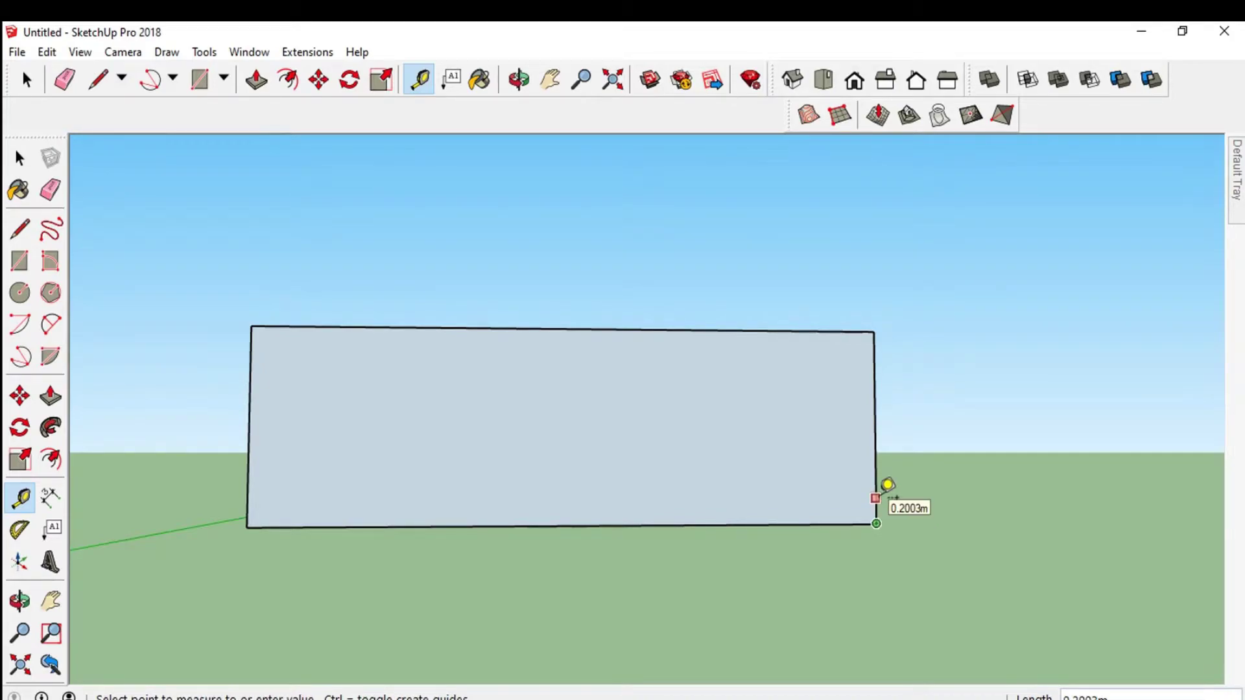
pyautogui.write('0.1')
pyautogui.press('Return')
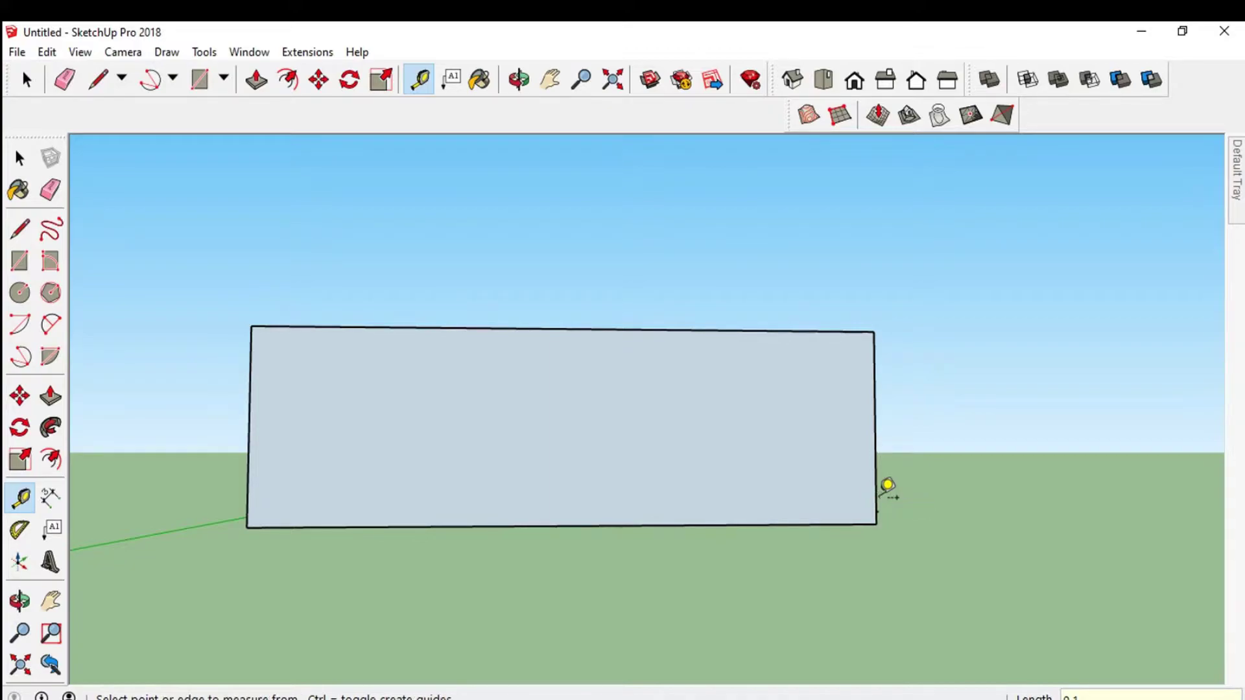
pyautogui.press('space')
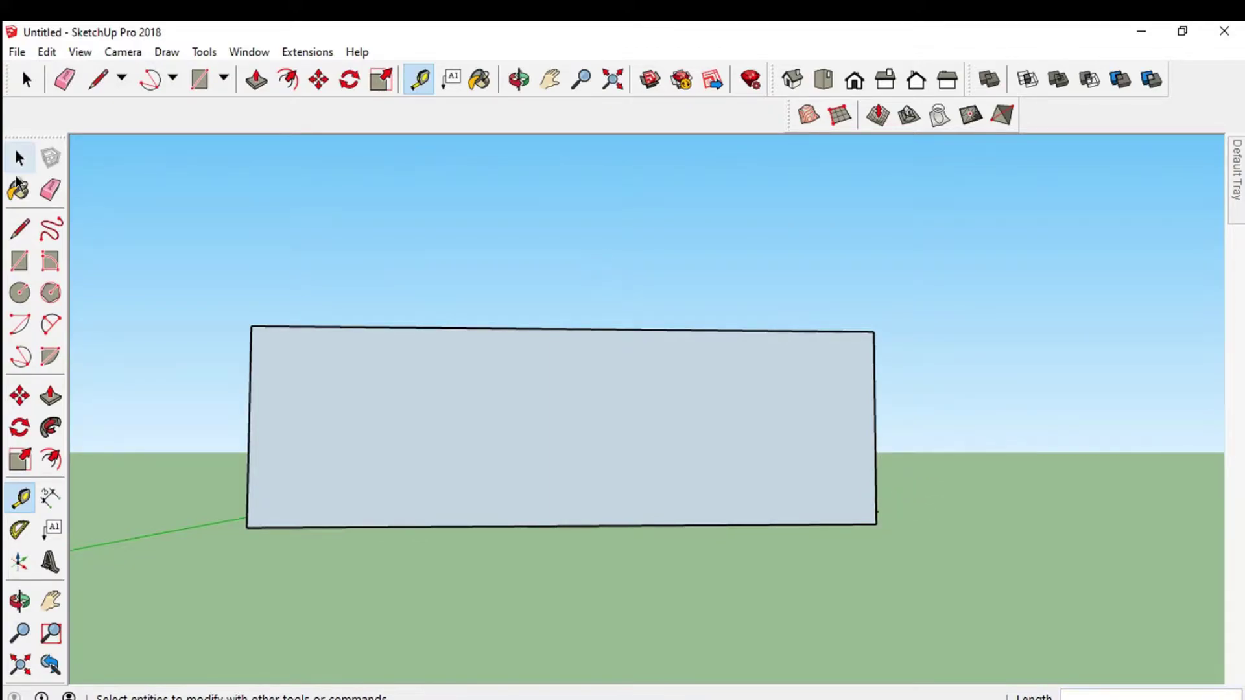
# Draw the rectangle's diagonal and copy it 0.1 below the original
pyautogui.press('l')
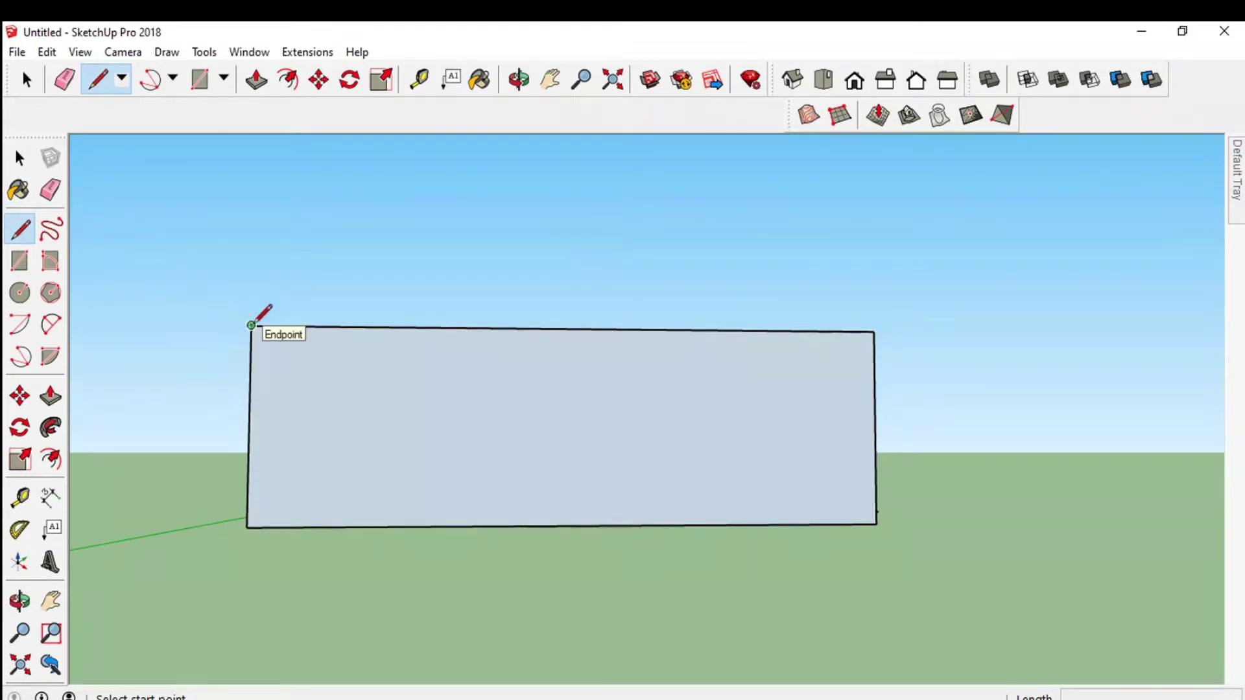
pyautogui.click(251, 325)
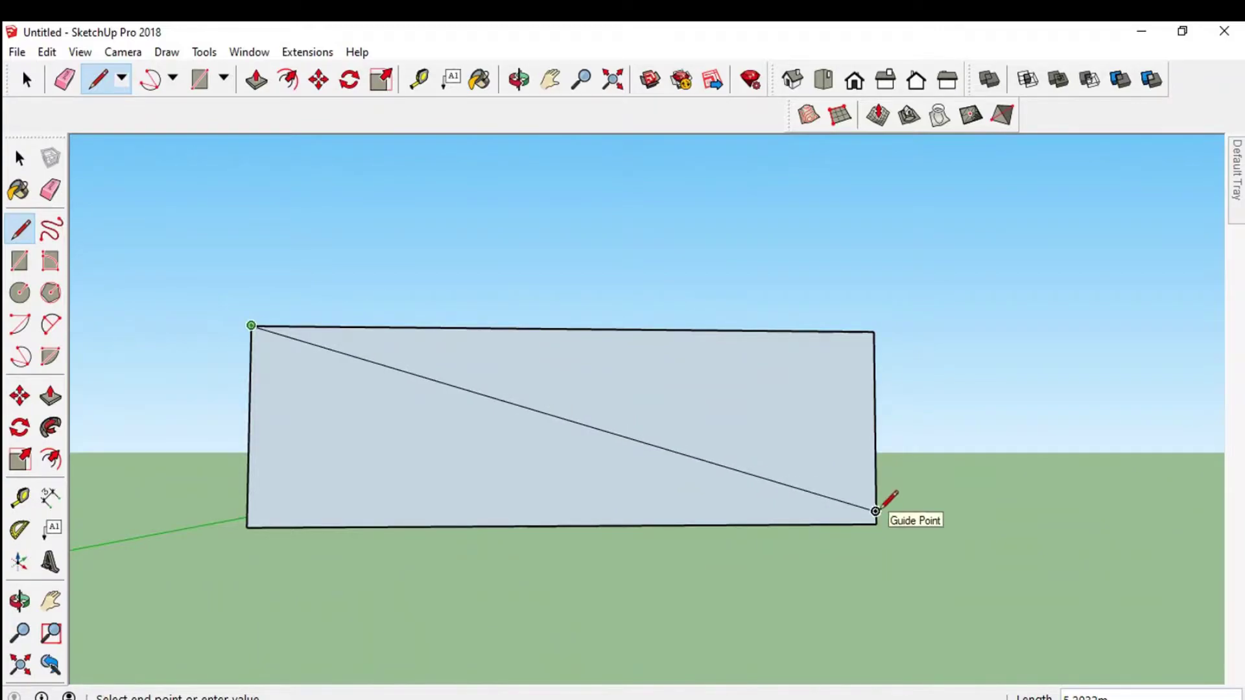
pyautogui.click(875, 511)
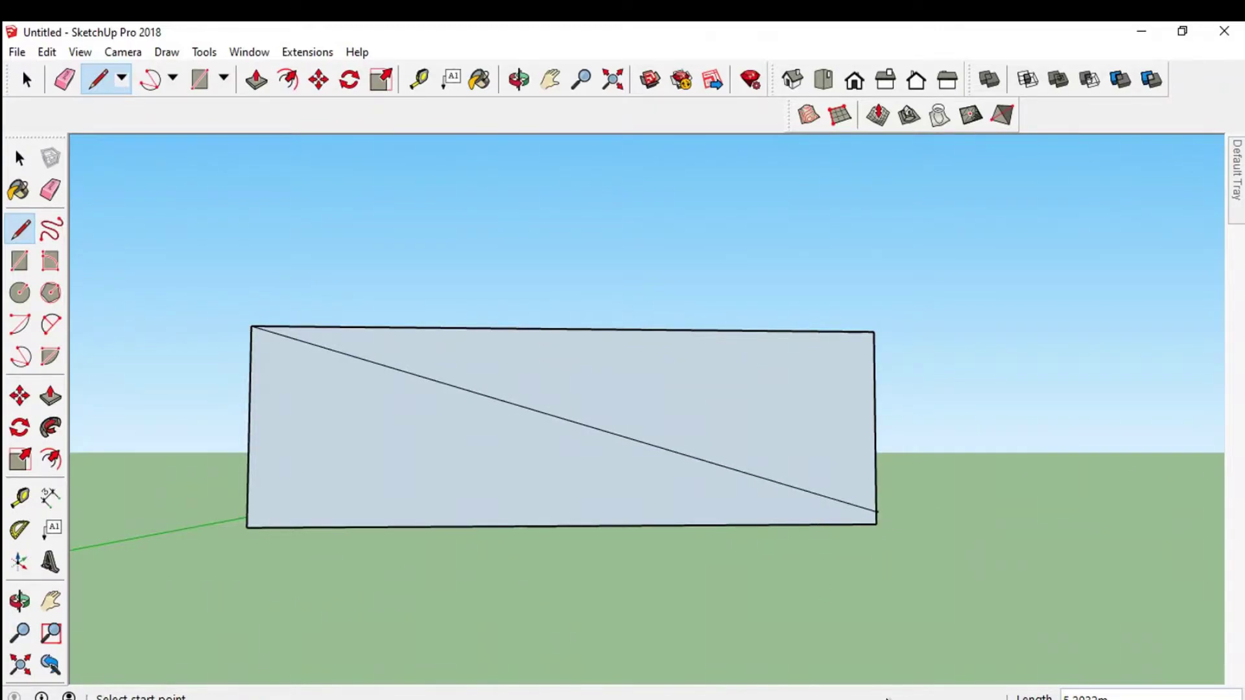
pyautogui.click(319, 79)
pyautogui.click(432, 379)
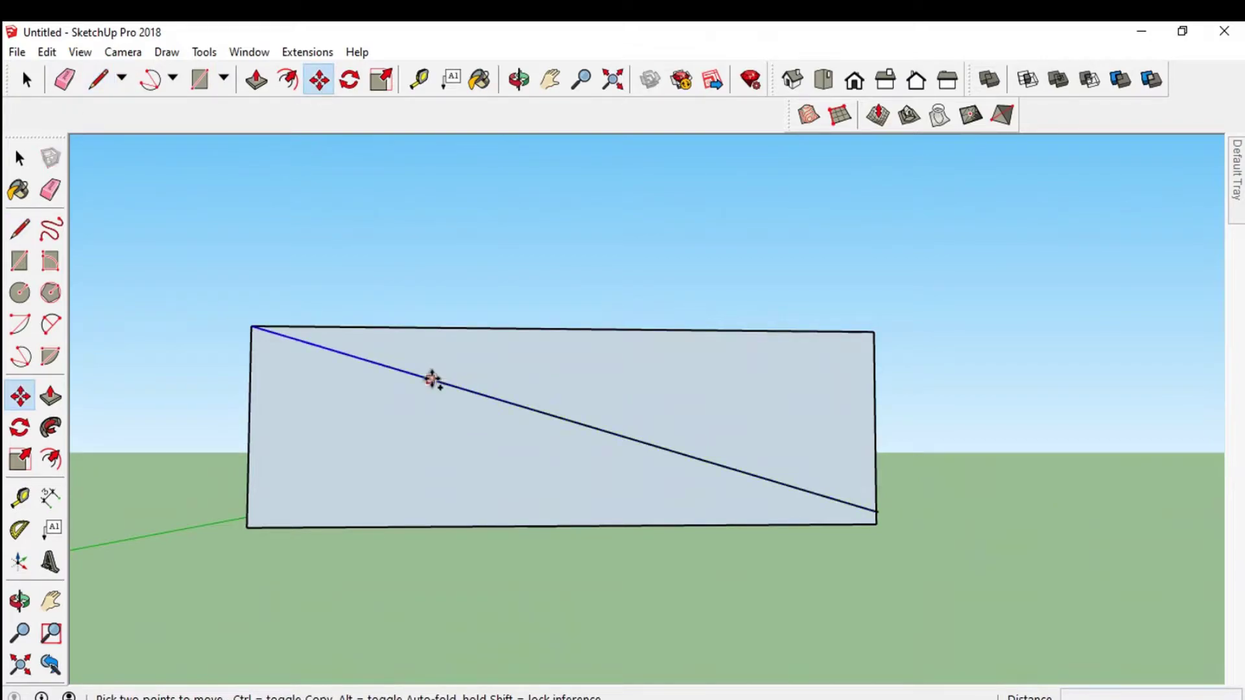
pyautogui.click(432, 380)
pyautogui.press('ctrl')
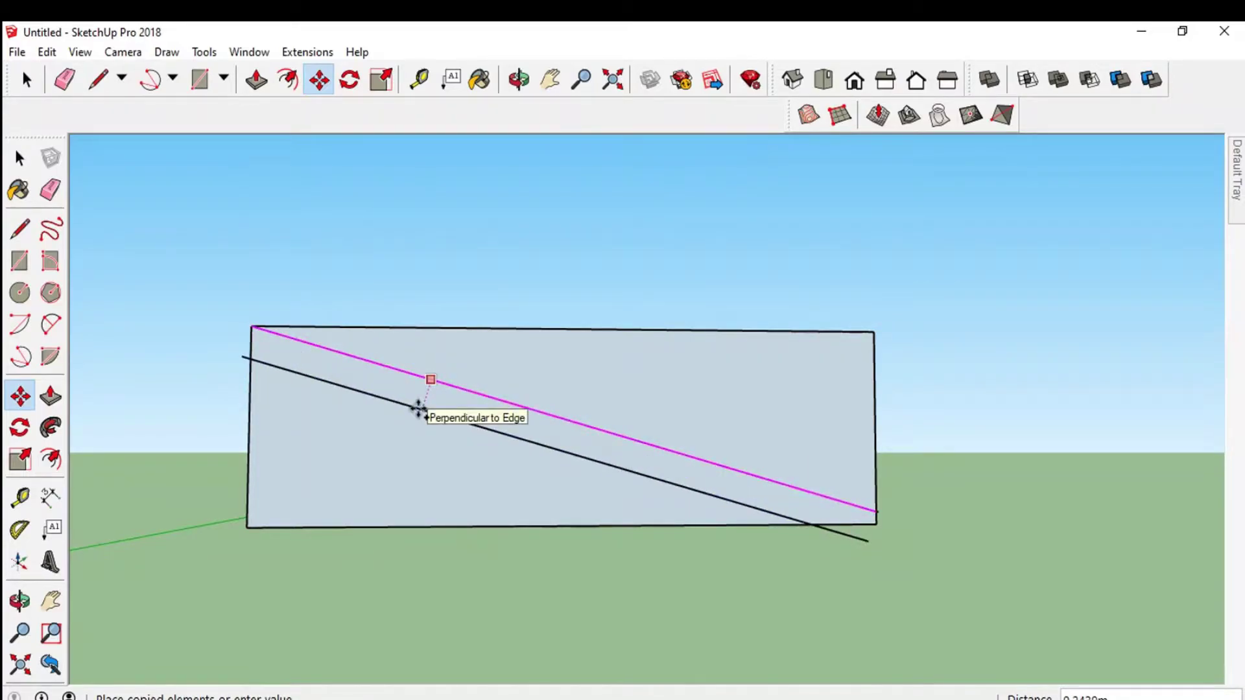
pyautogui.write('0.1')
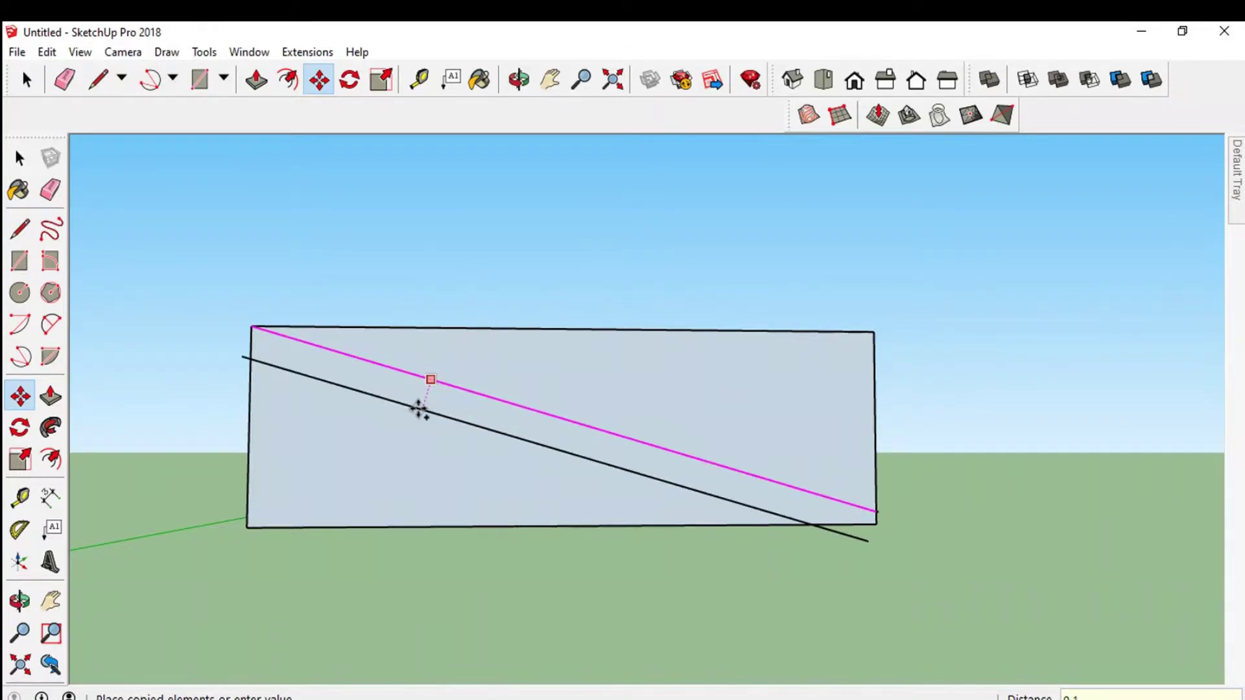
pyautogui.press('Return')
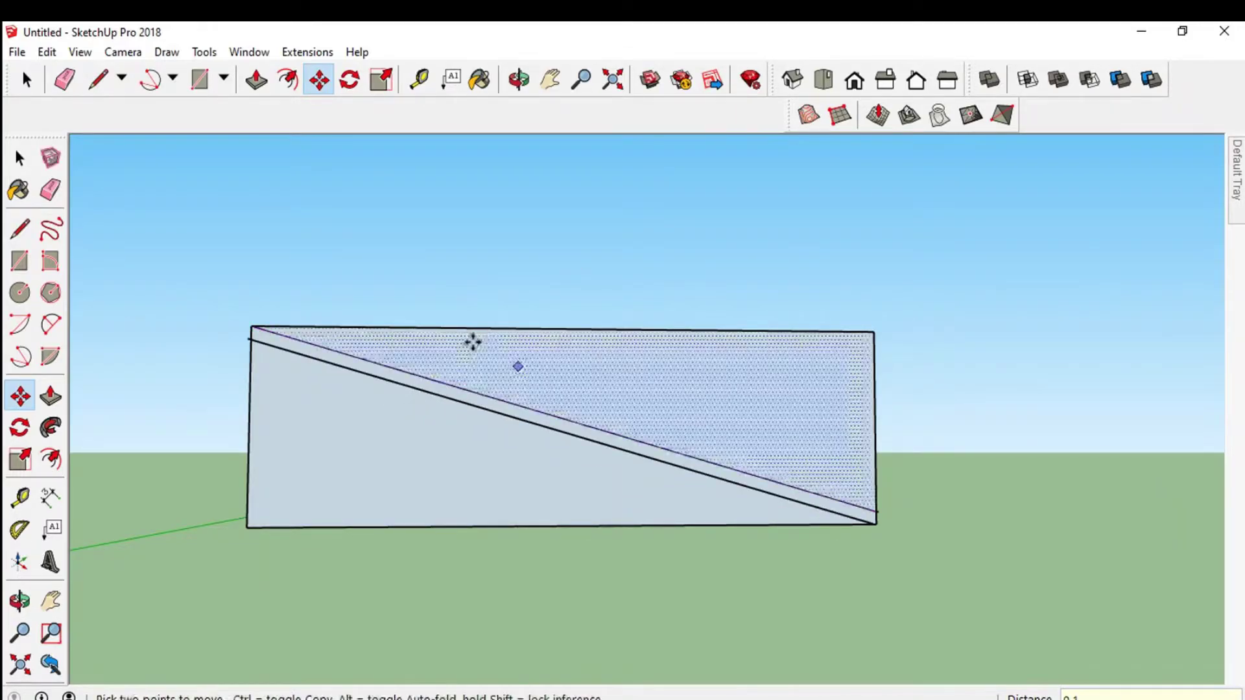
# Erase the top edge and upper right edge, leaving a sloped triangle
pyautogui.click(50, 189)
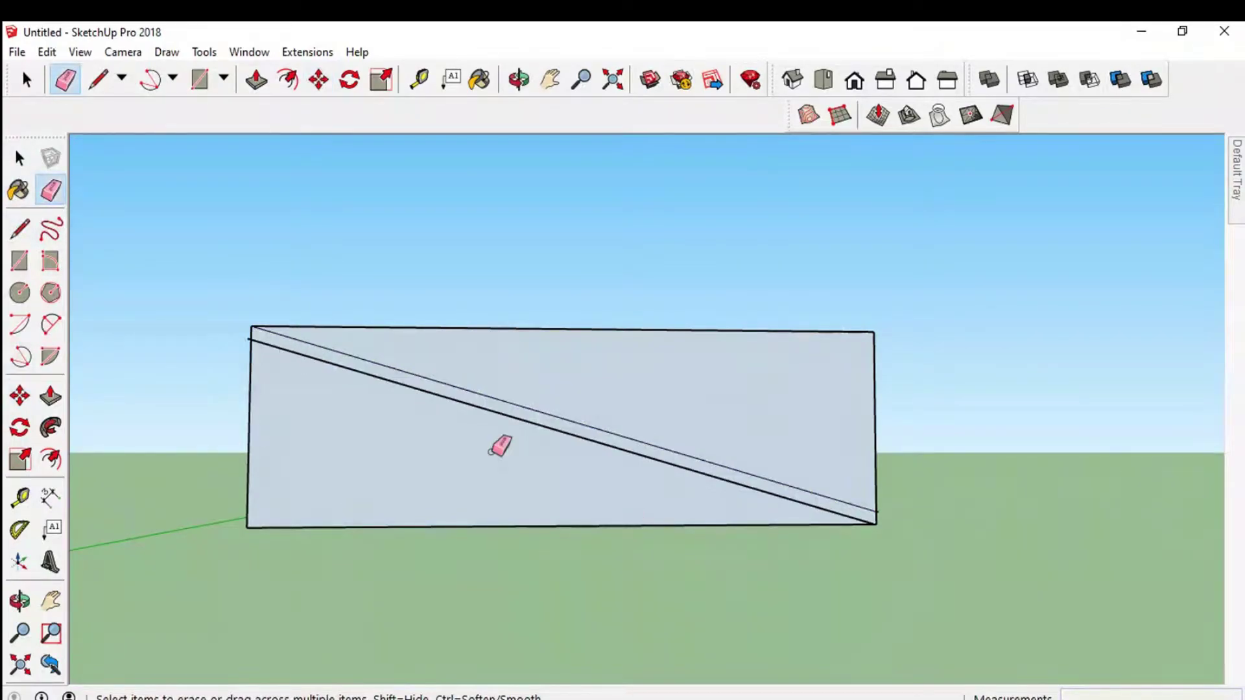
pyautogui.click(443, 327)
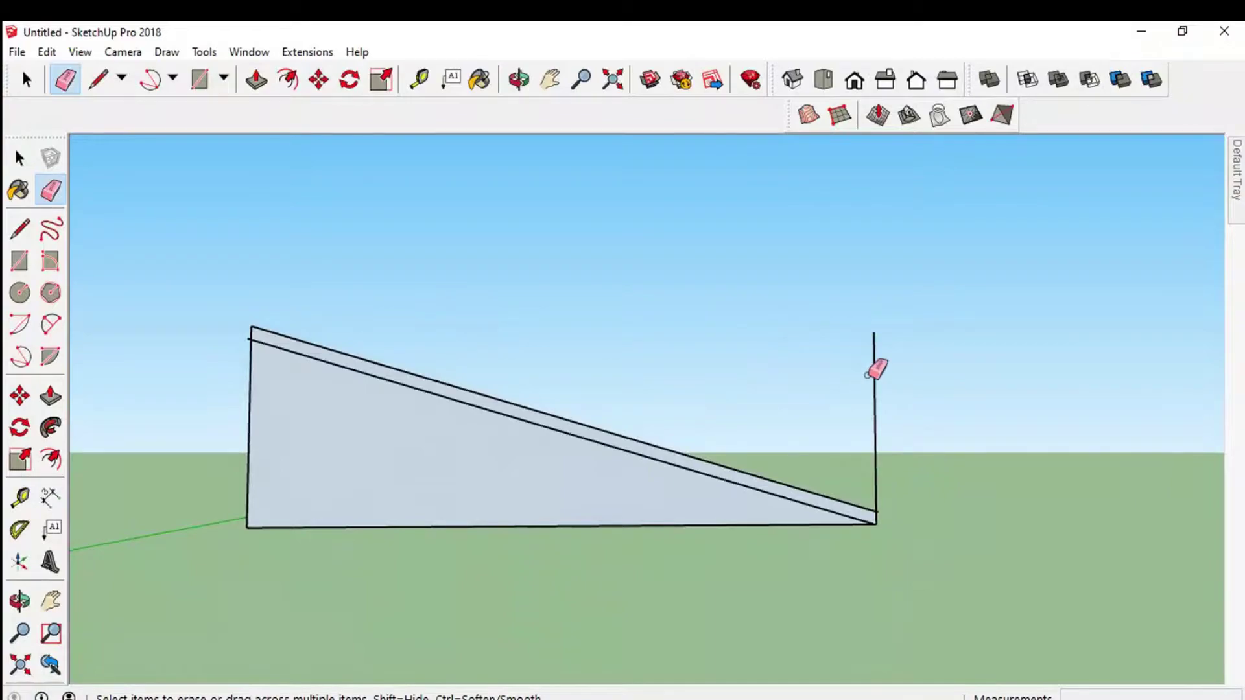
pyautogui.click(874, 372)
pyautogui.scroll(2, 254, 340)
pyautogui.scroll(1, 250, 305)
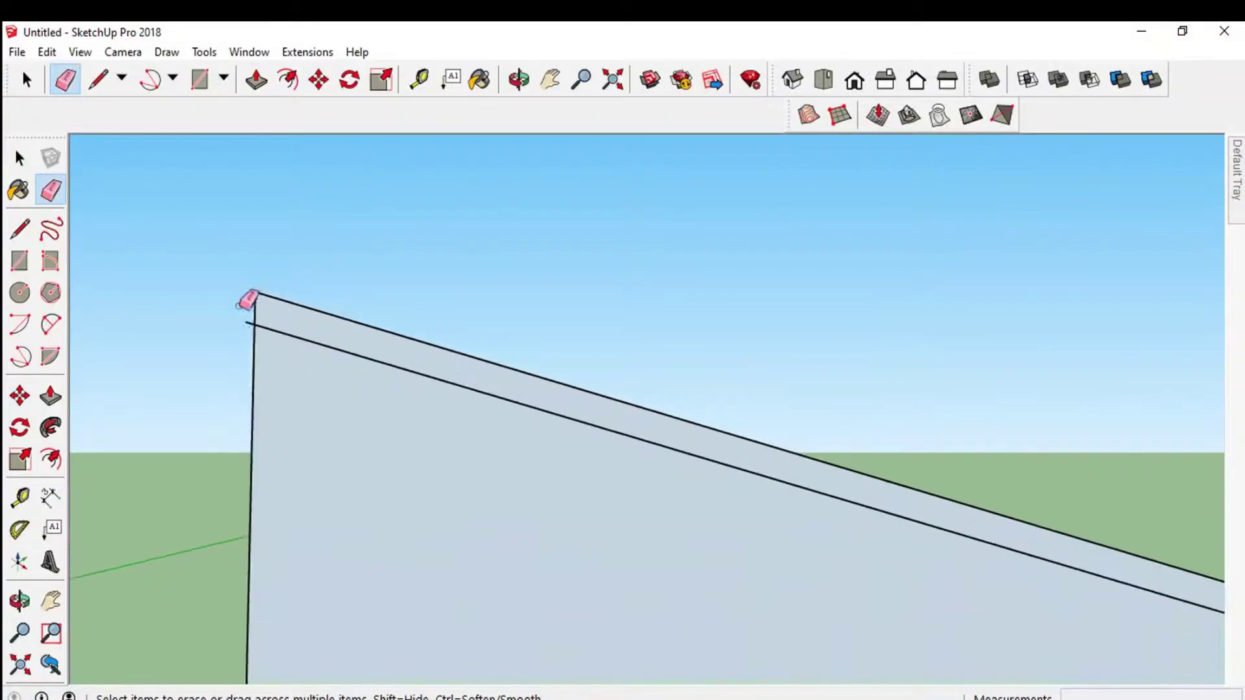
pyautogui.scroll(-2, 360, 340)
pyautogui.scroll(-1, 387, 350)
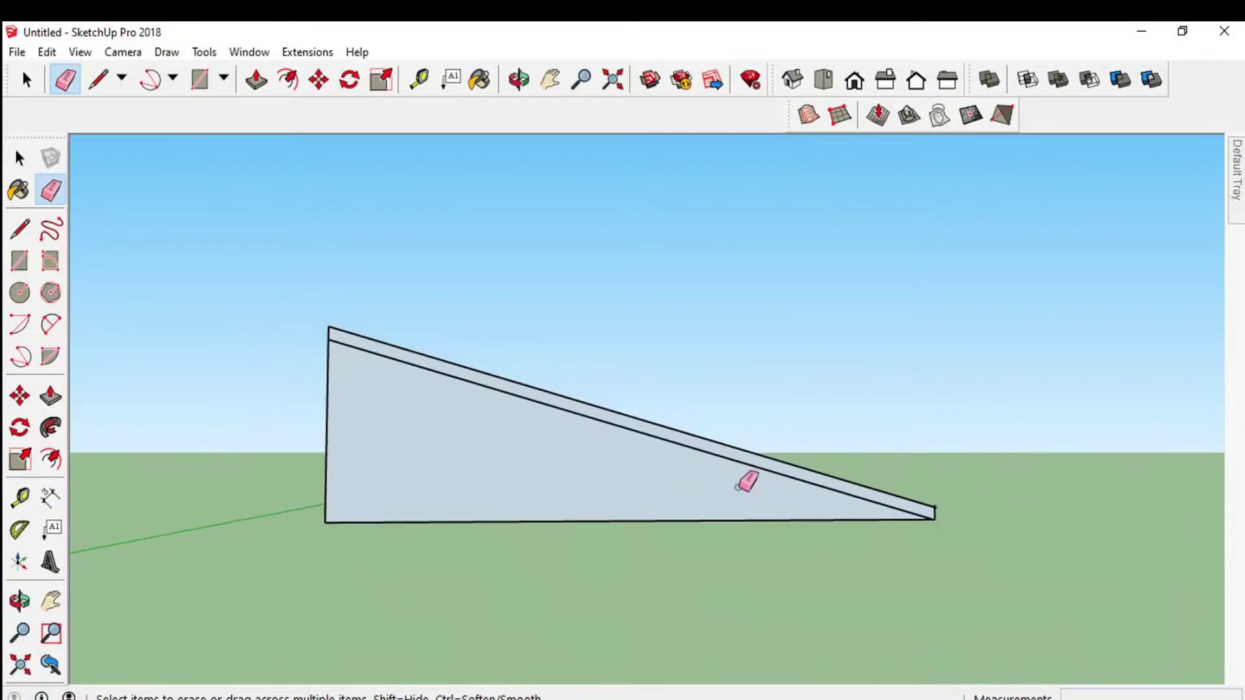
pyautogui.scroll(2, 448, 454)
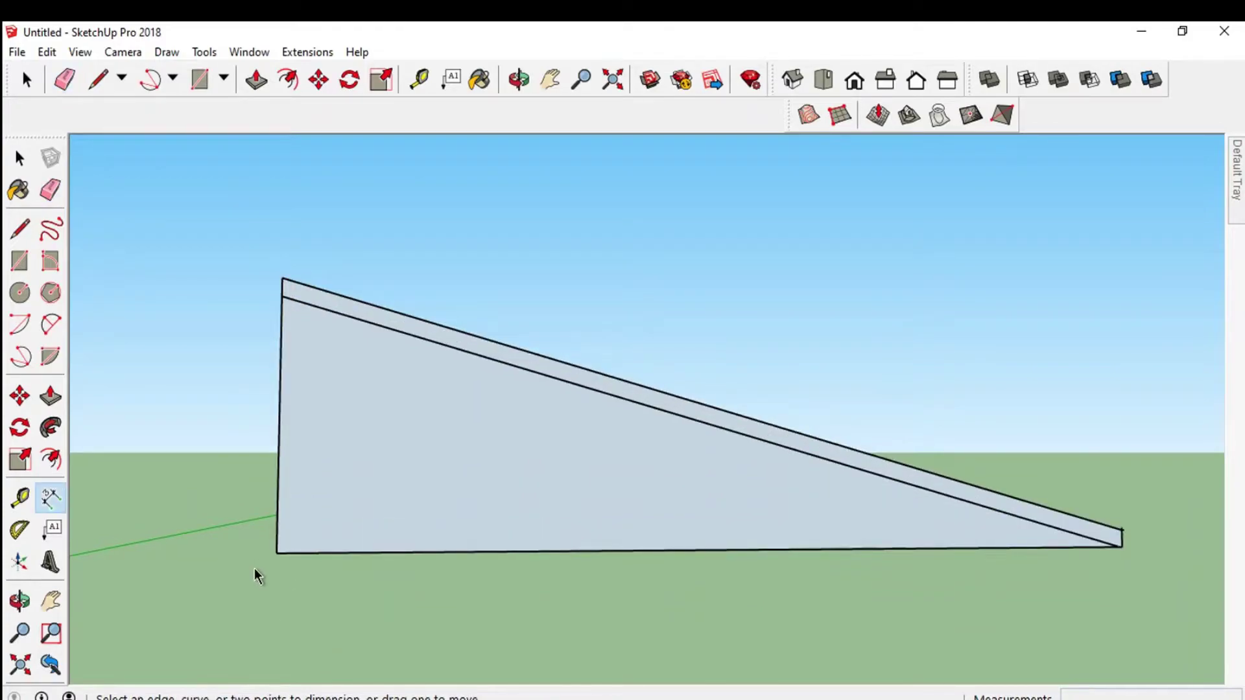
# Draw a bottom-chord line from a guide point up the left edge to the right tip
pyautogui.click(20, 498)
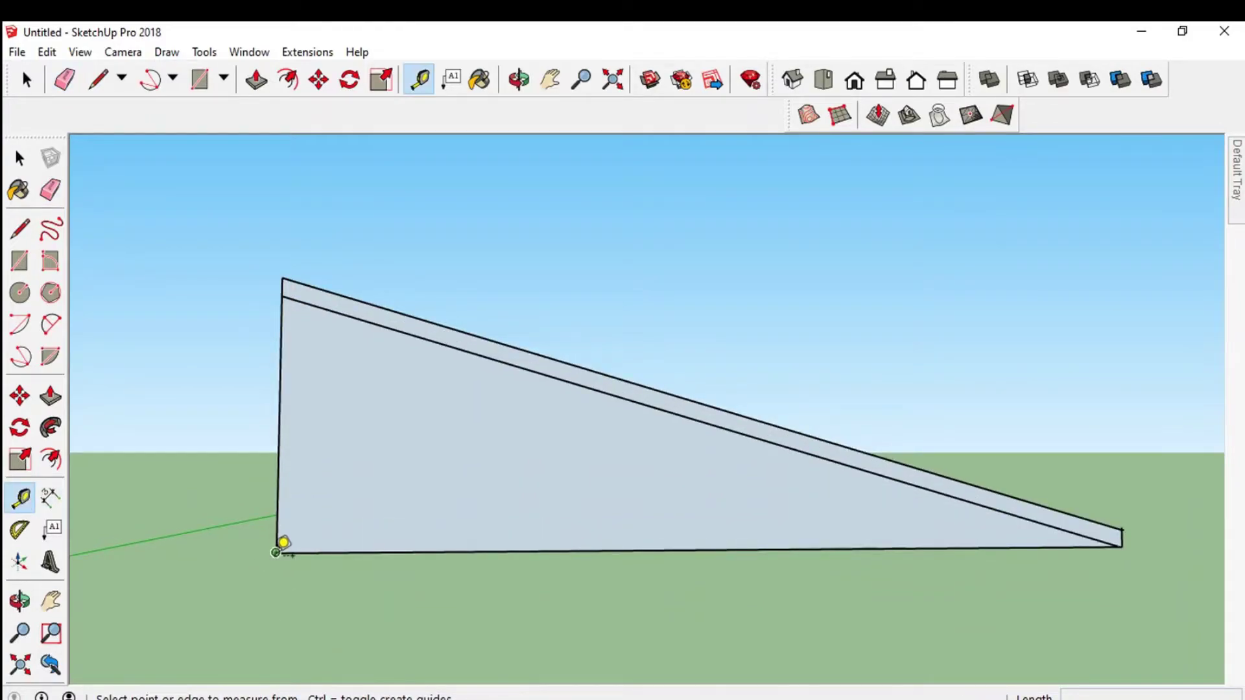
pyautogui.click(276, 553)
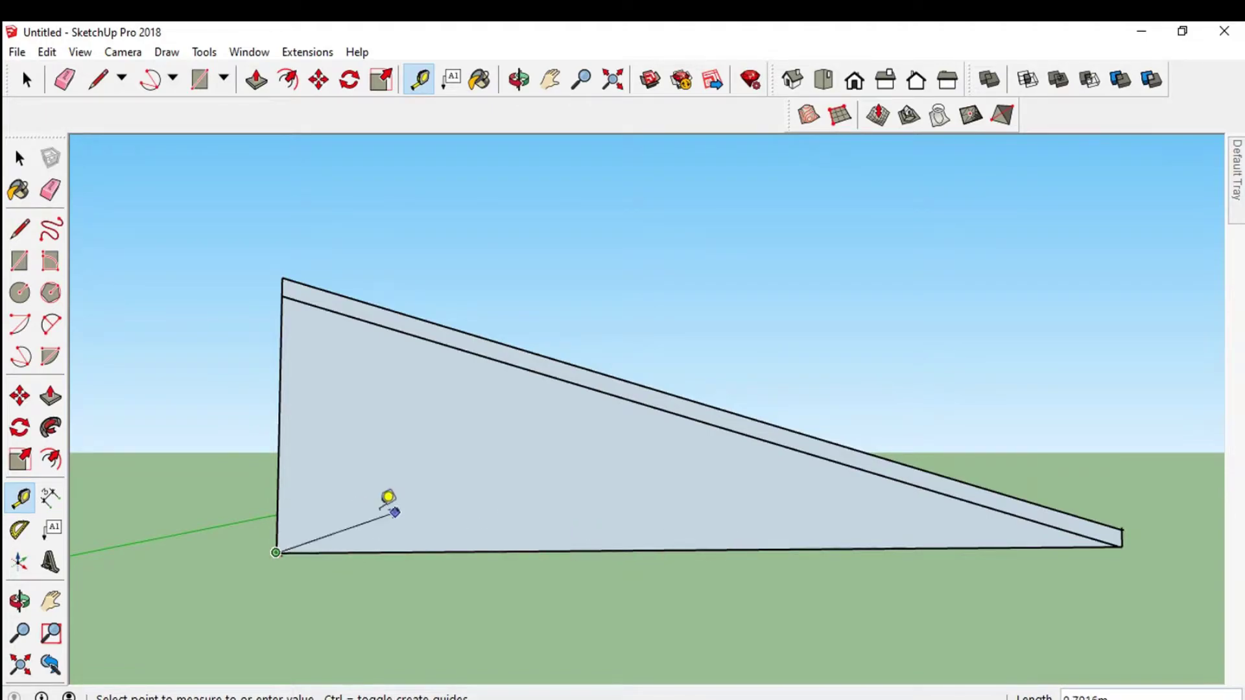
pyautogui.write('0.1')
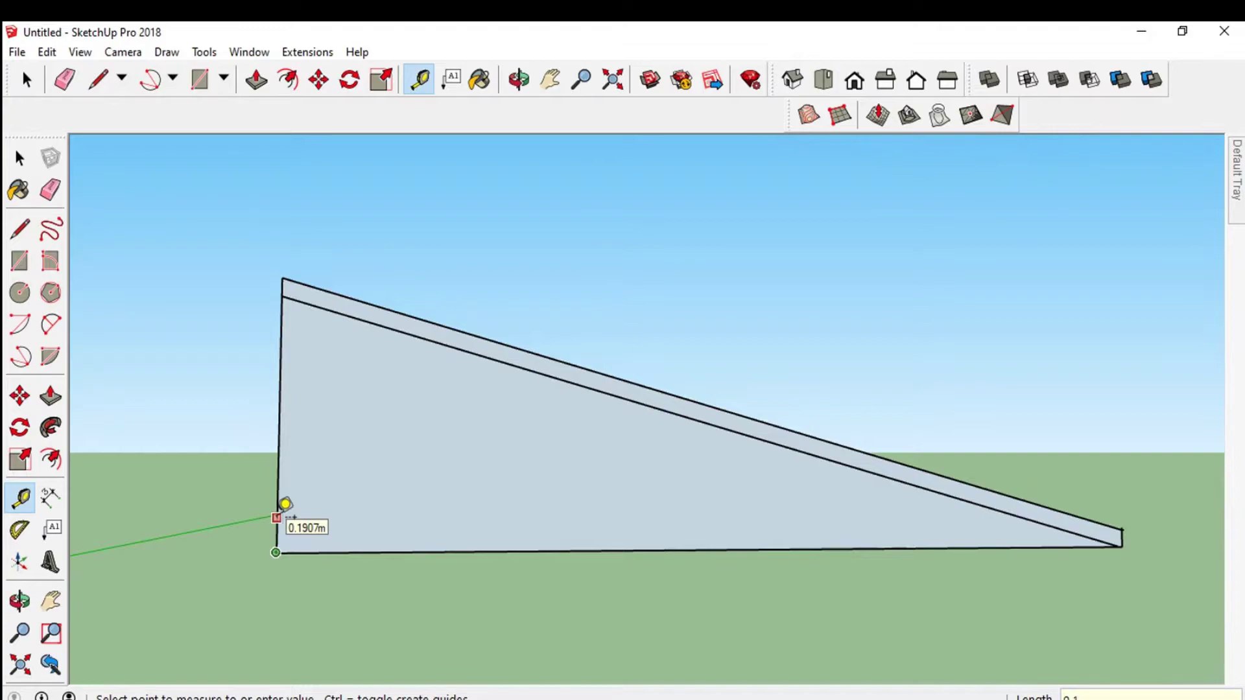
pyautogui.press('Return')
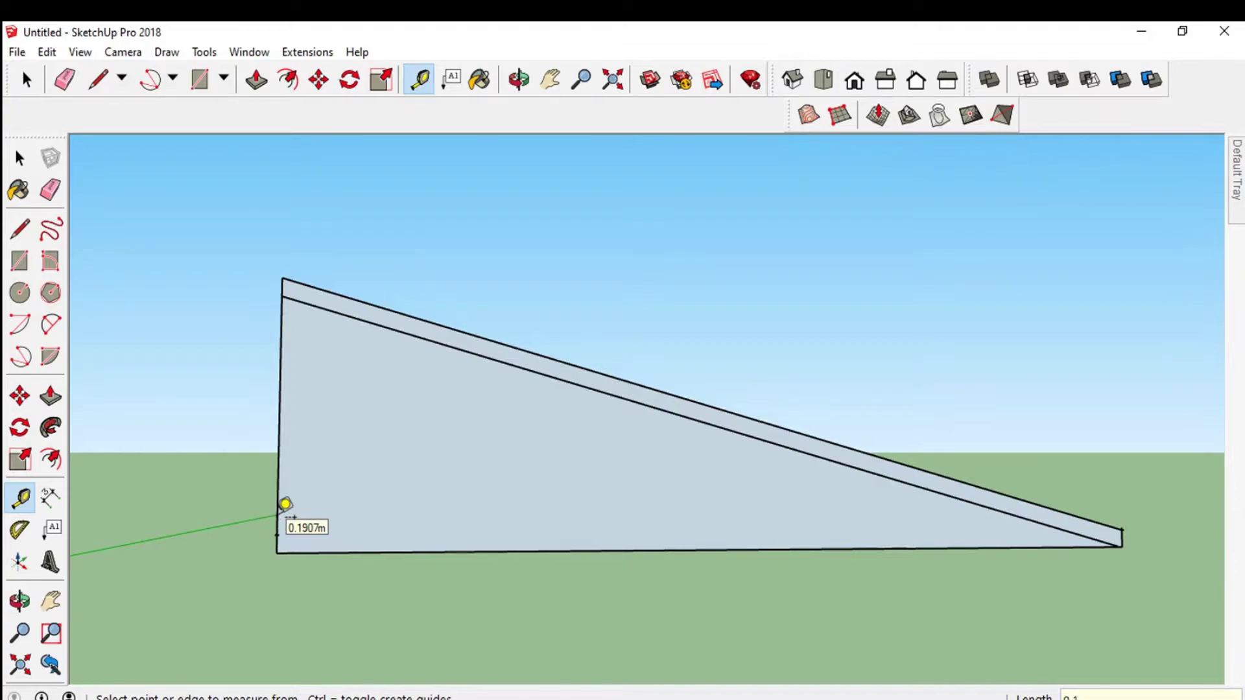
pyautogui.click(20, 228)
pyautogui.click(277, 534)
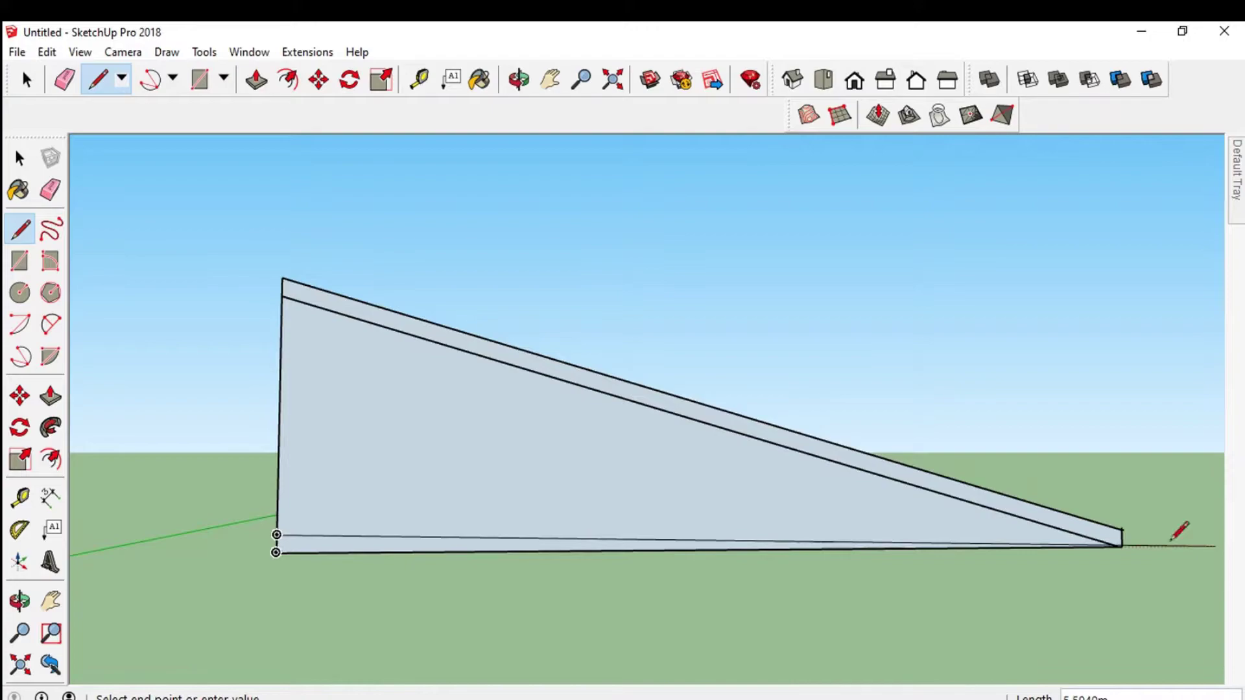
pyautogui.click(1119, 530)
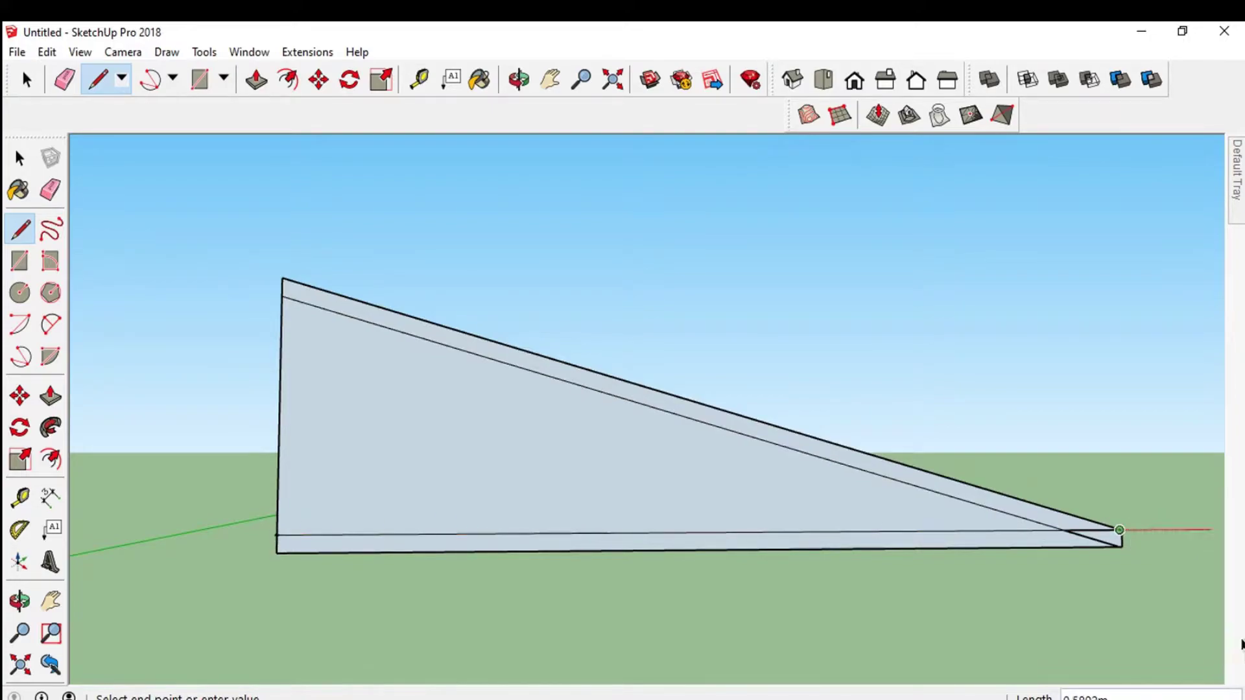
pyautogui.press('Escape')
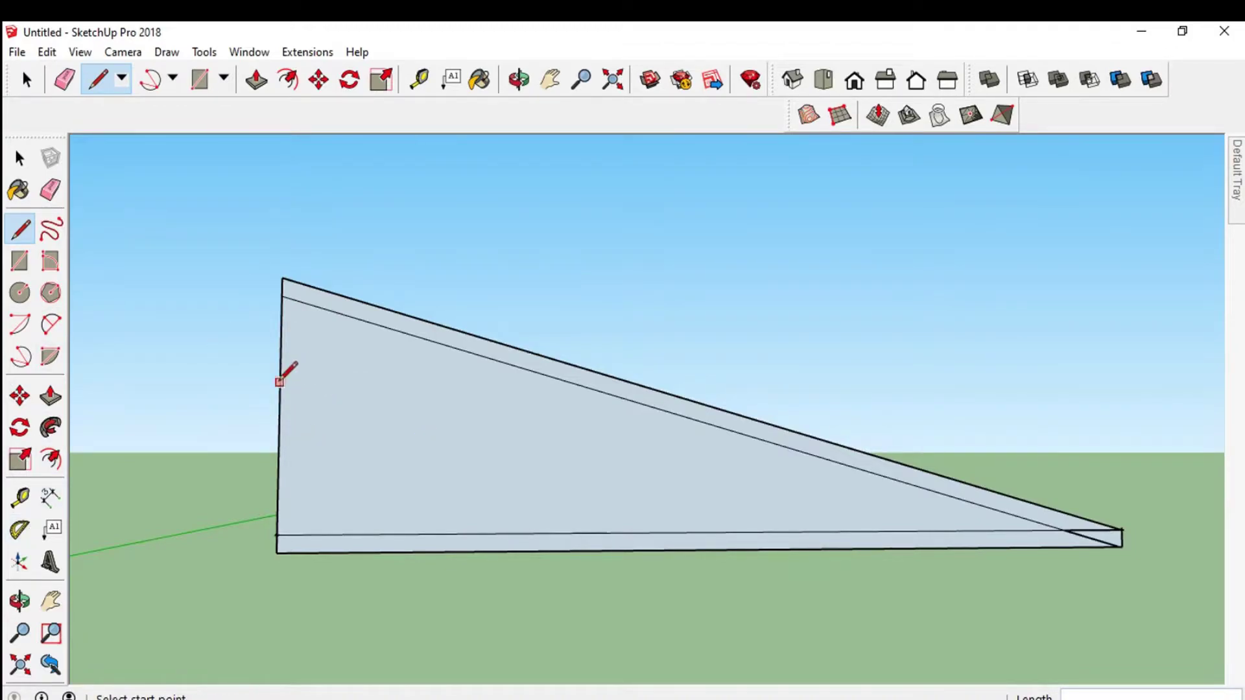
pyautogui.click(20, 497)
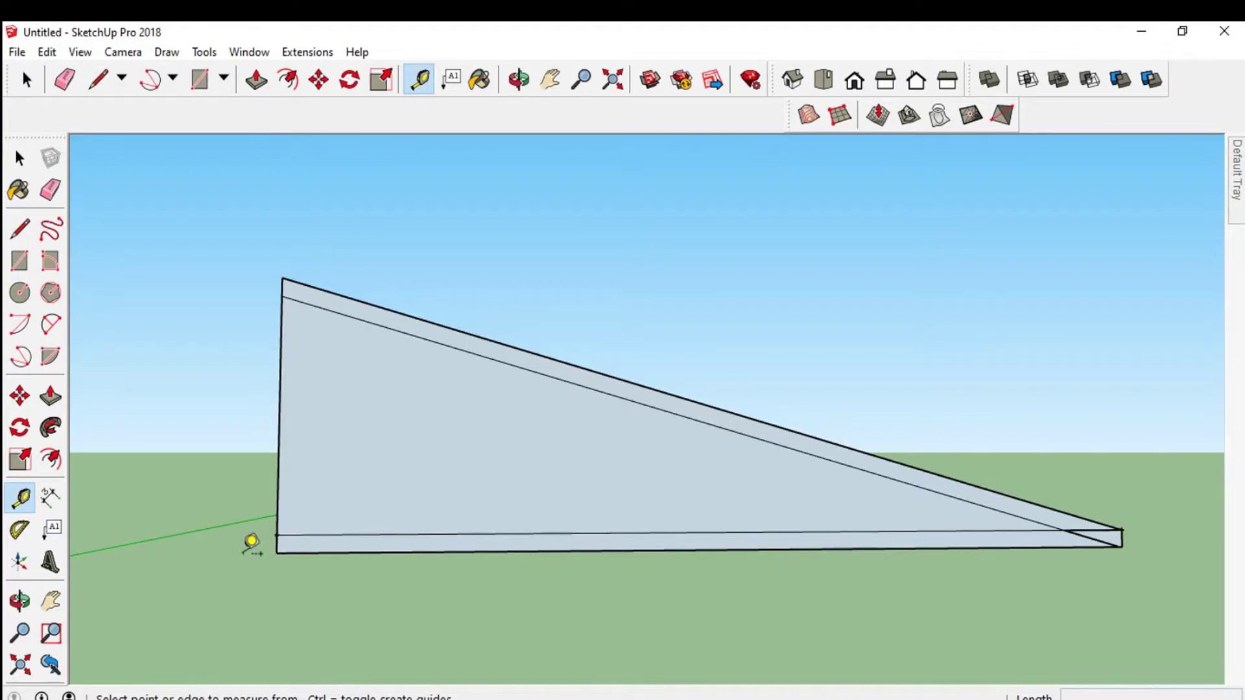
pyautogui.click(277, 552)
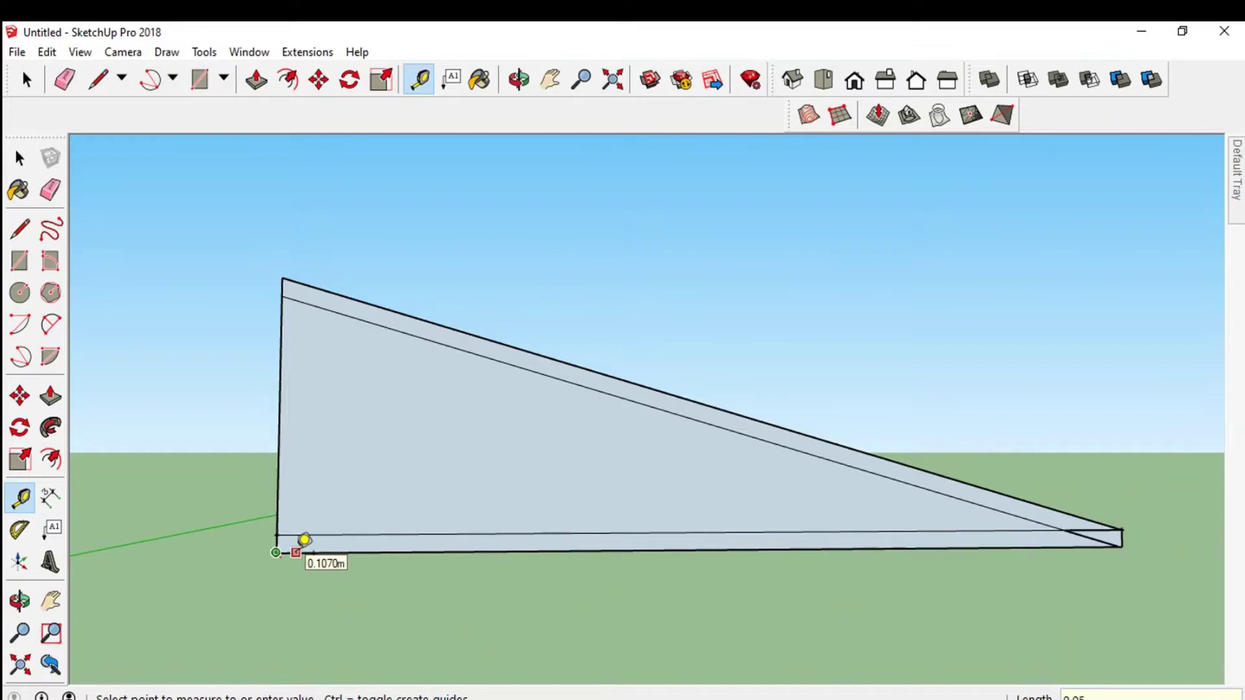
# Draw an inner vertical line from the bottom-left corner up the left side
pyautogui.click(41, 496)
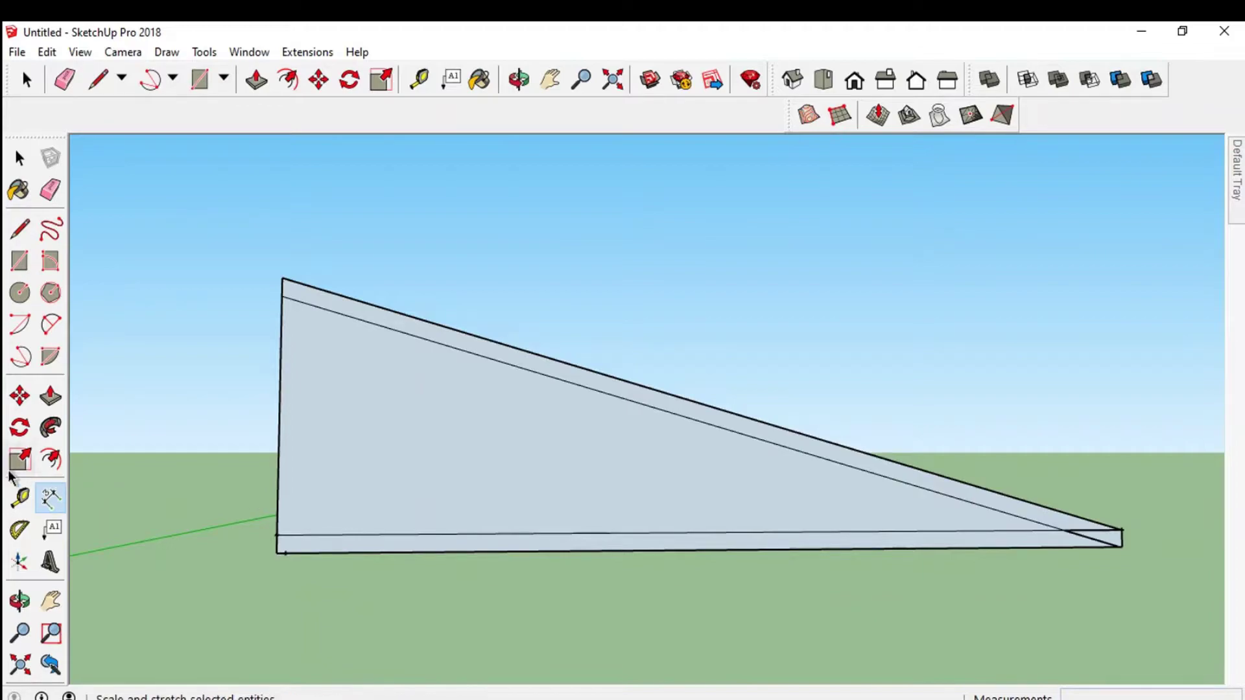
pyautogui.click(20, 229)
pyautogui.click(284, 553)
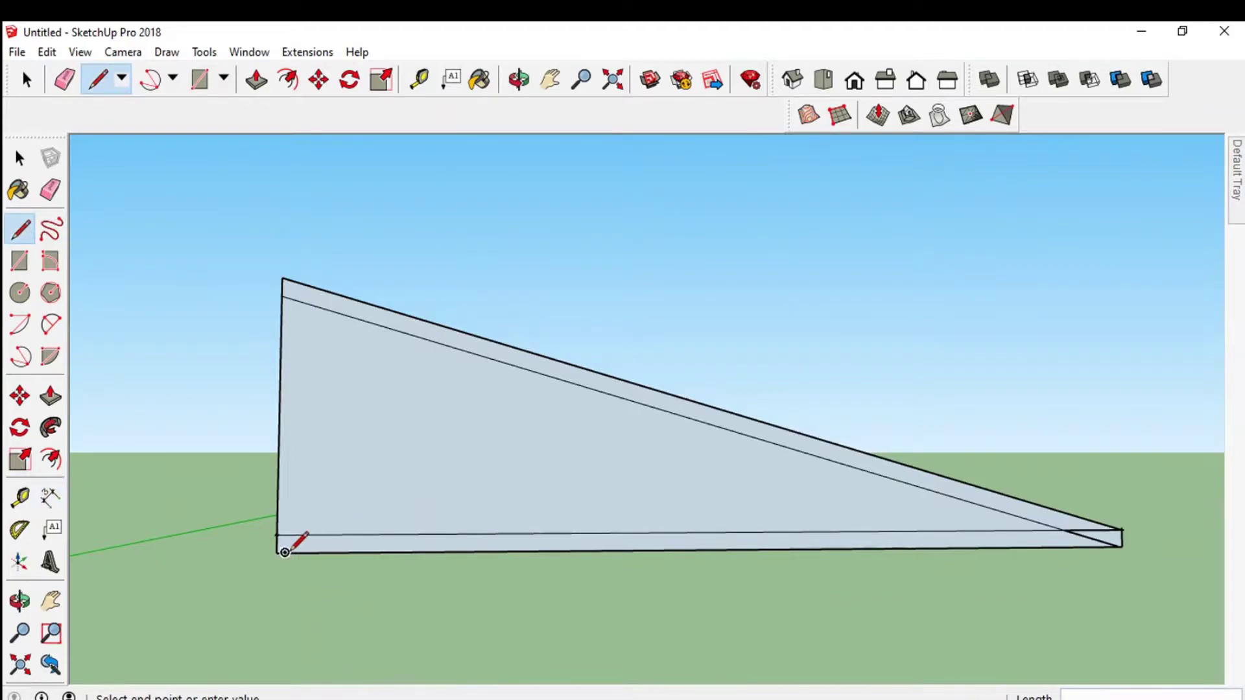
pyautogui.click(290, 300)
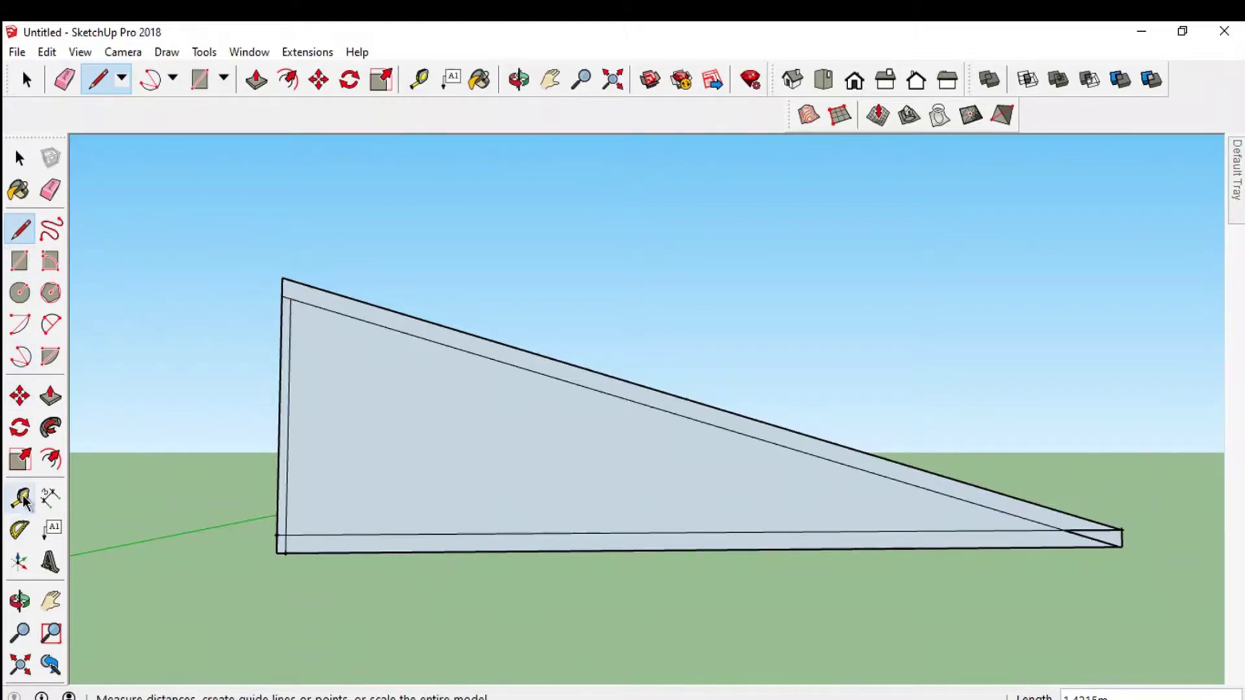
# Take the Eraser and zoom around the overhanging line ends to clean the inner outline
pyautogui.click(64, 79)
pyautogui.scroll(2, 289, 318)
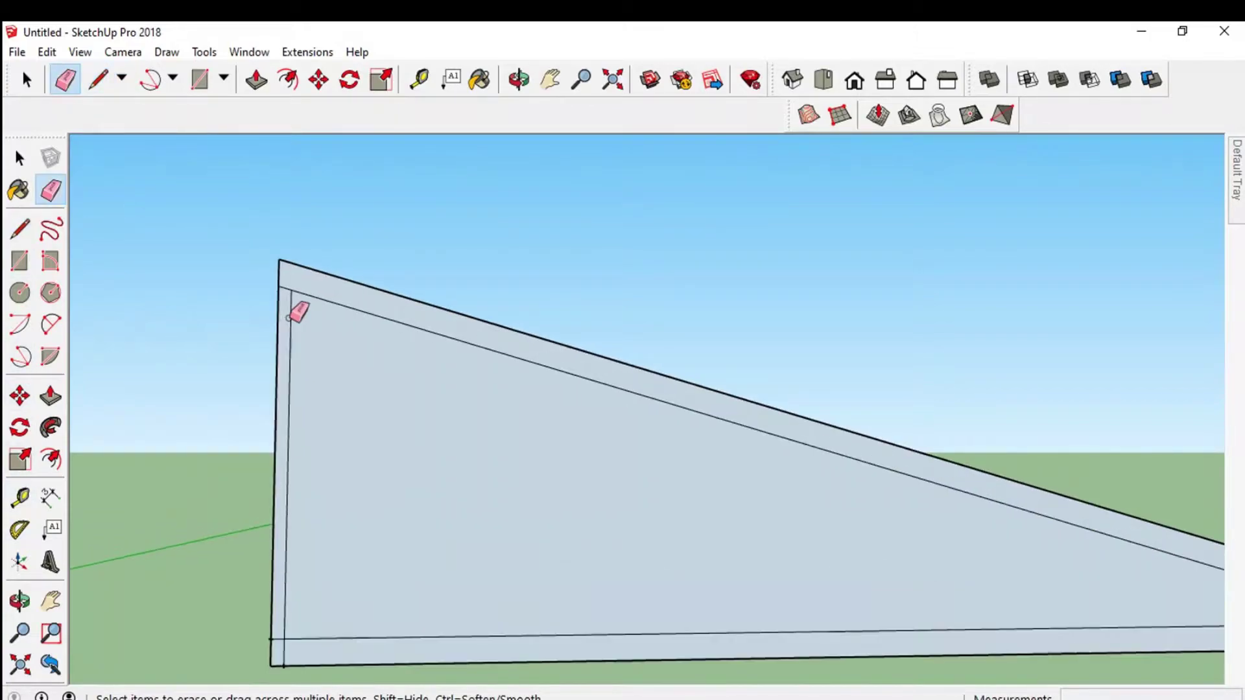
pyautogui.scroll(-2, 292, 279)
pyautogui.scroll(1, 290, 525)
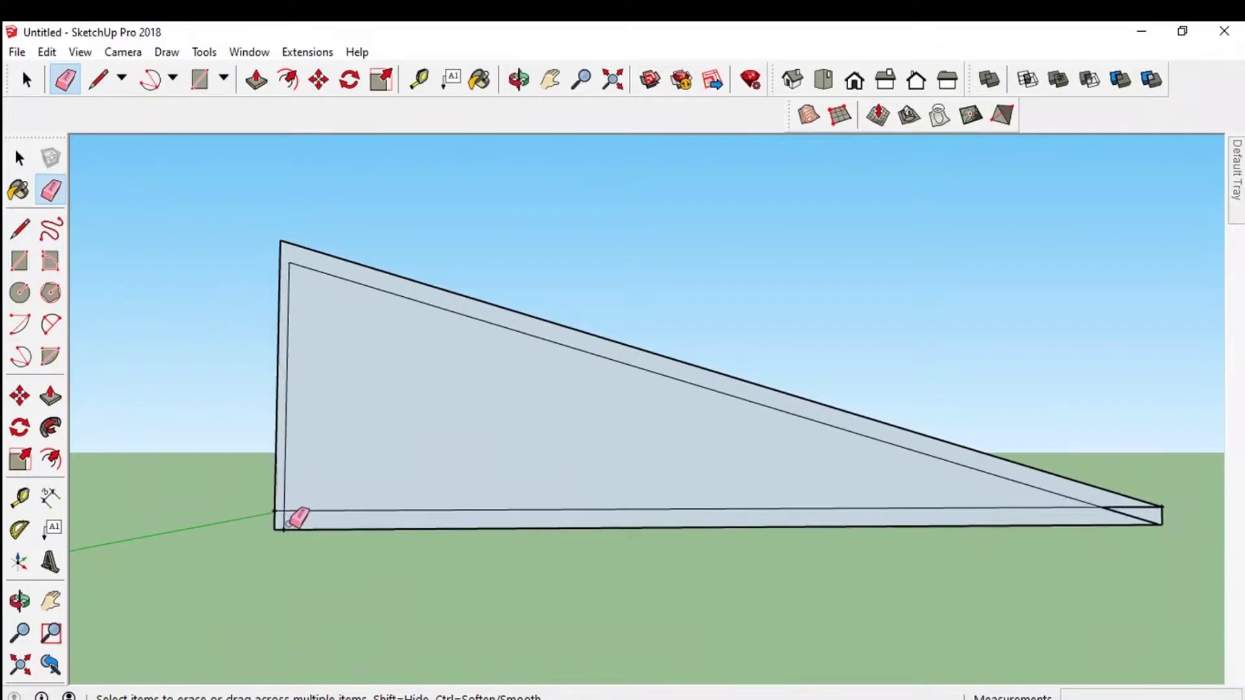
pyautogui.scroll(1, 290, 526)
pyautogui.scroll(1, 287, 522)
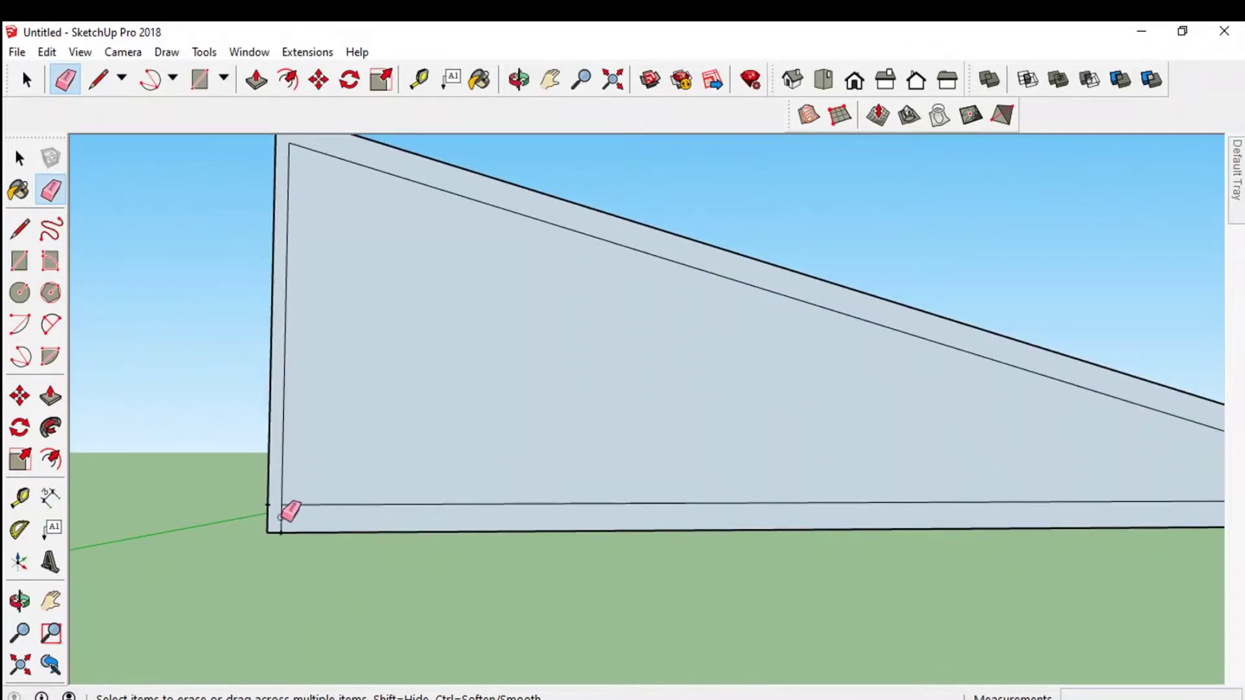
pyautogui.scroll(-2, 292, 512)
pyautogui.scroll(1, 944, 514)
pyautogui.scroll(2, 921, 506)
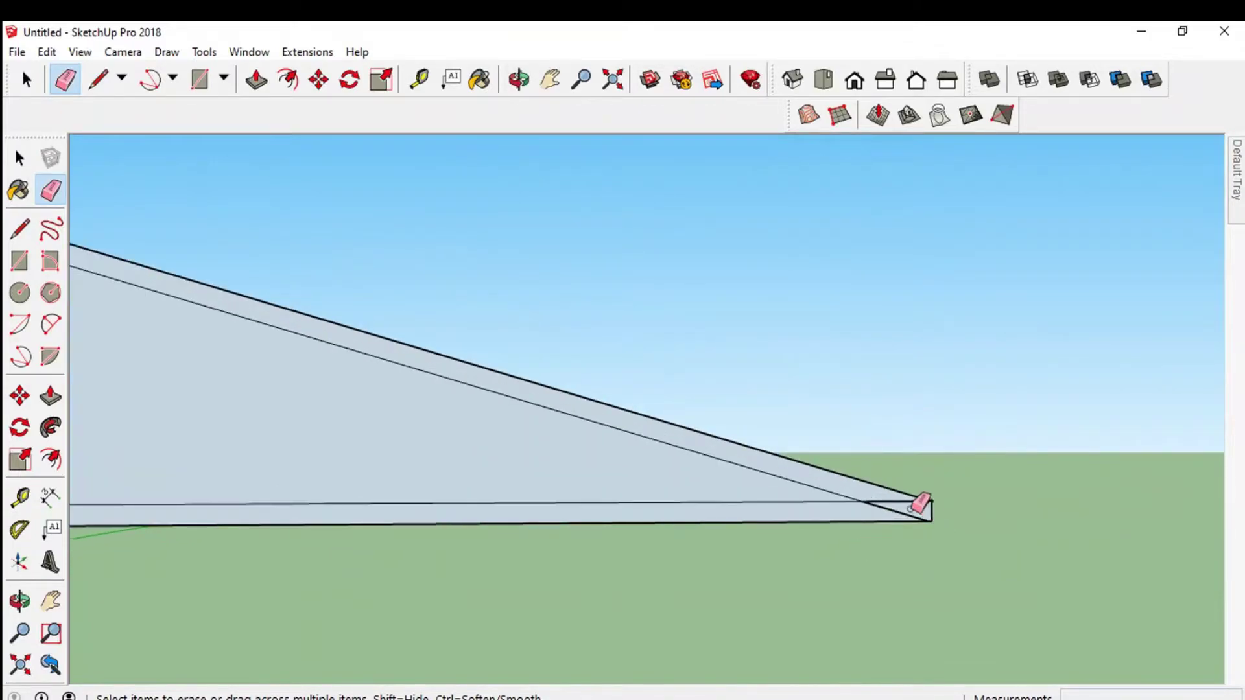
pyautogui.scroll(-2, 894, 511)
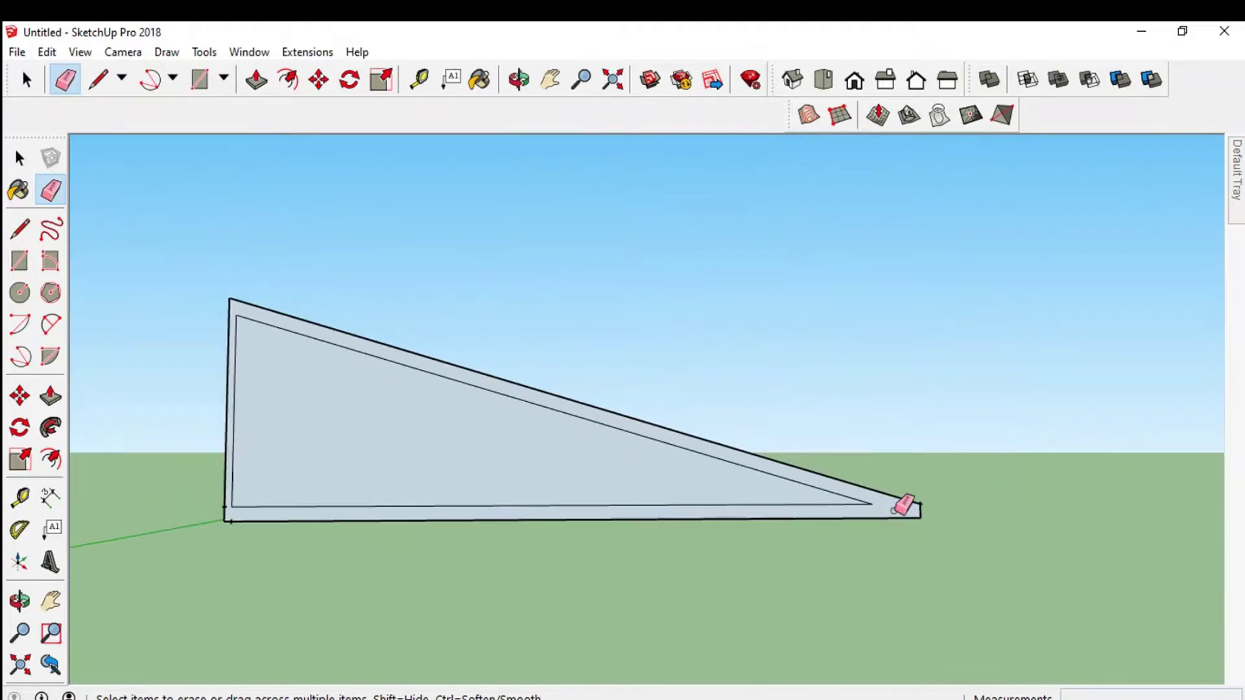
pyautogui.scroll(-1, 894, 510)
pyautogui.scroll(1, 334, 389)
pyautogui.scroll(1, 419, 403)
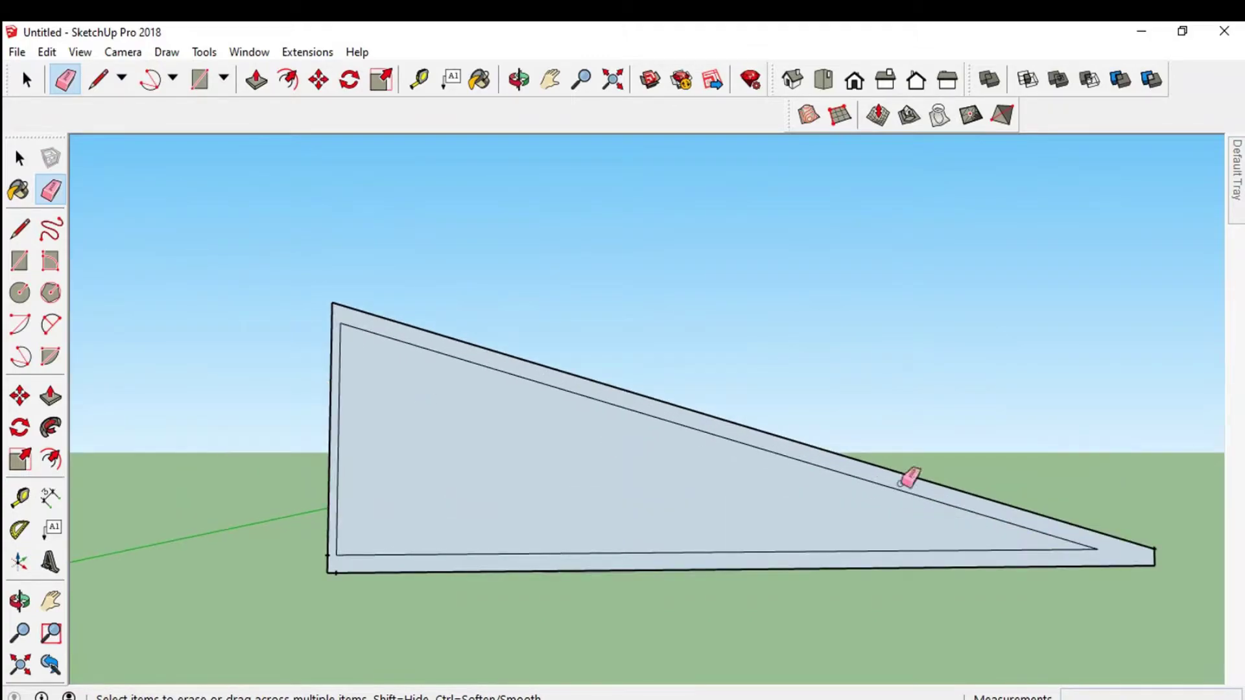
pyautogui.scroll(1, 901, 483)
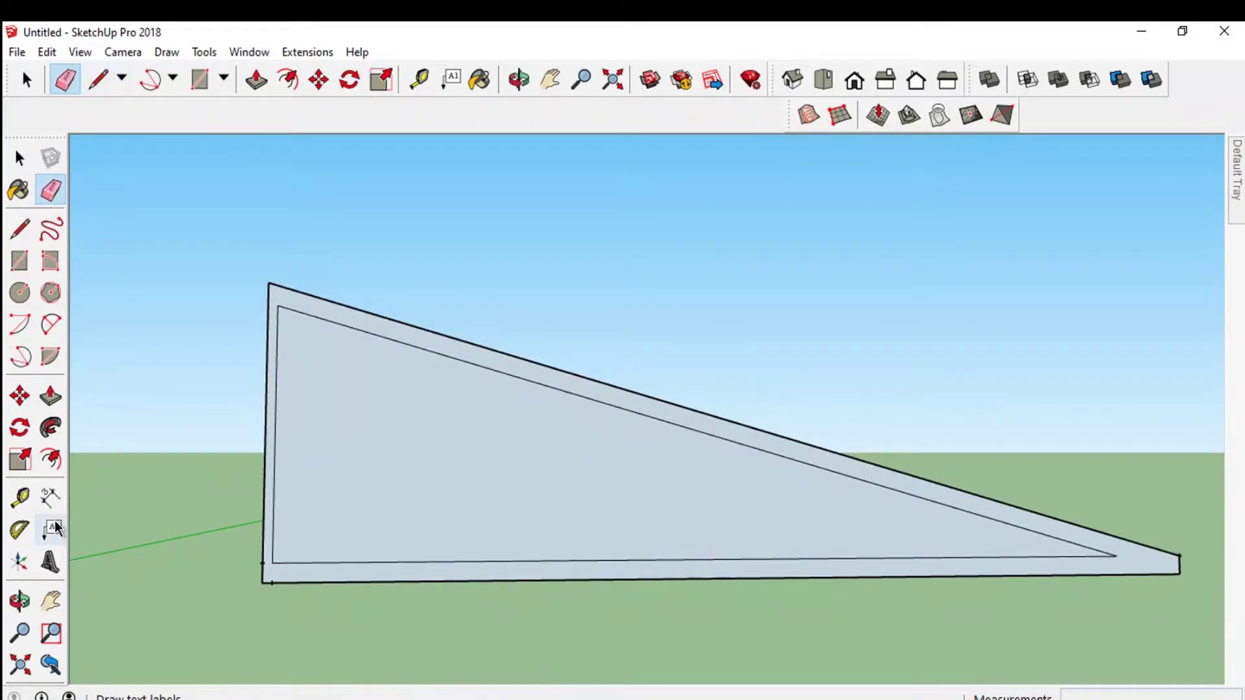
# Place Tape Measure guide points along the bottom edge at 1.25 spacing for the web posts
pyautogui.click(19, 498)
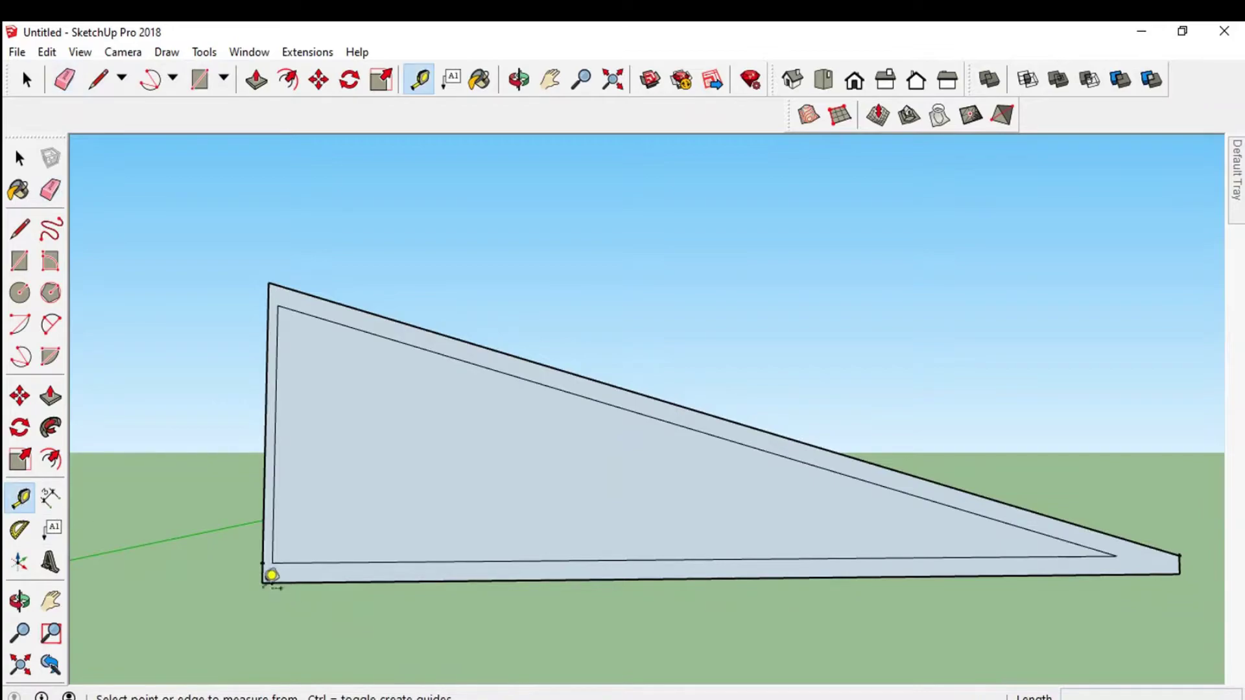
pyautogui.click(262, 582)
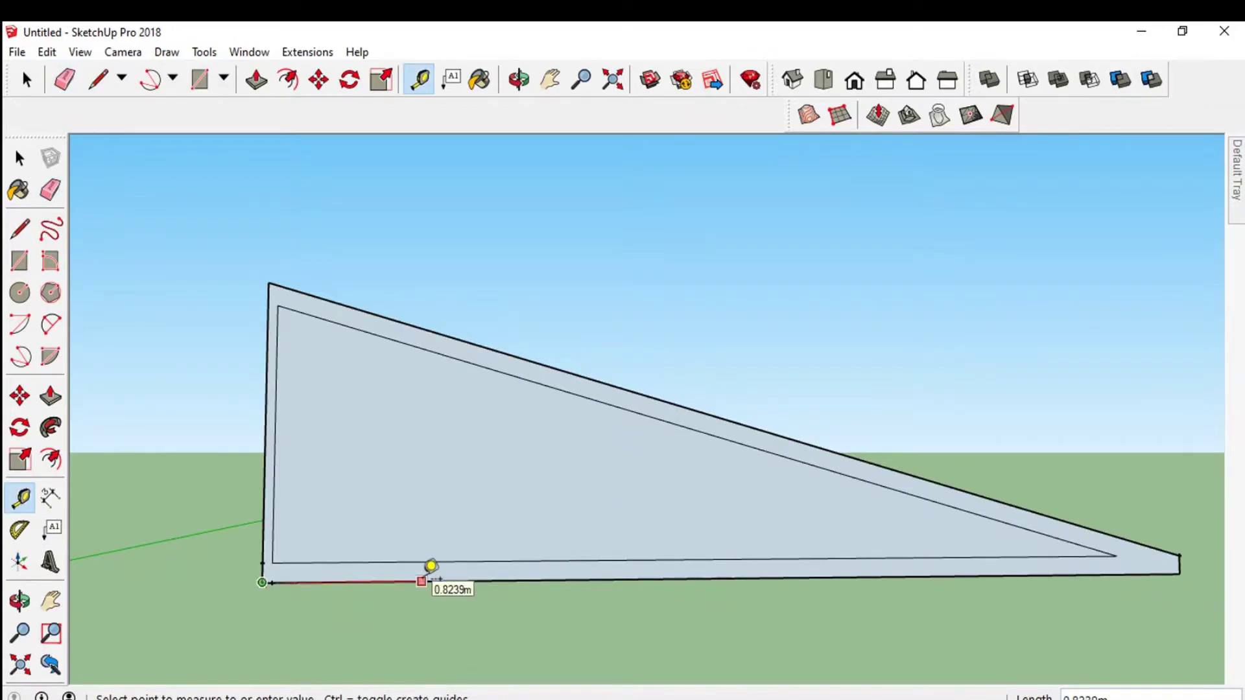
pyautogui.click(422, 582)
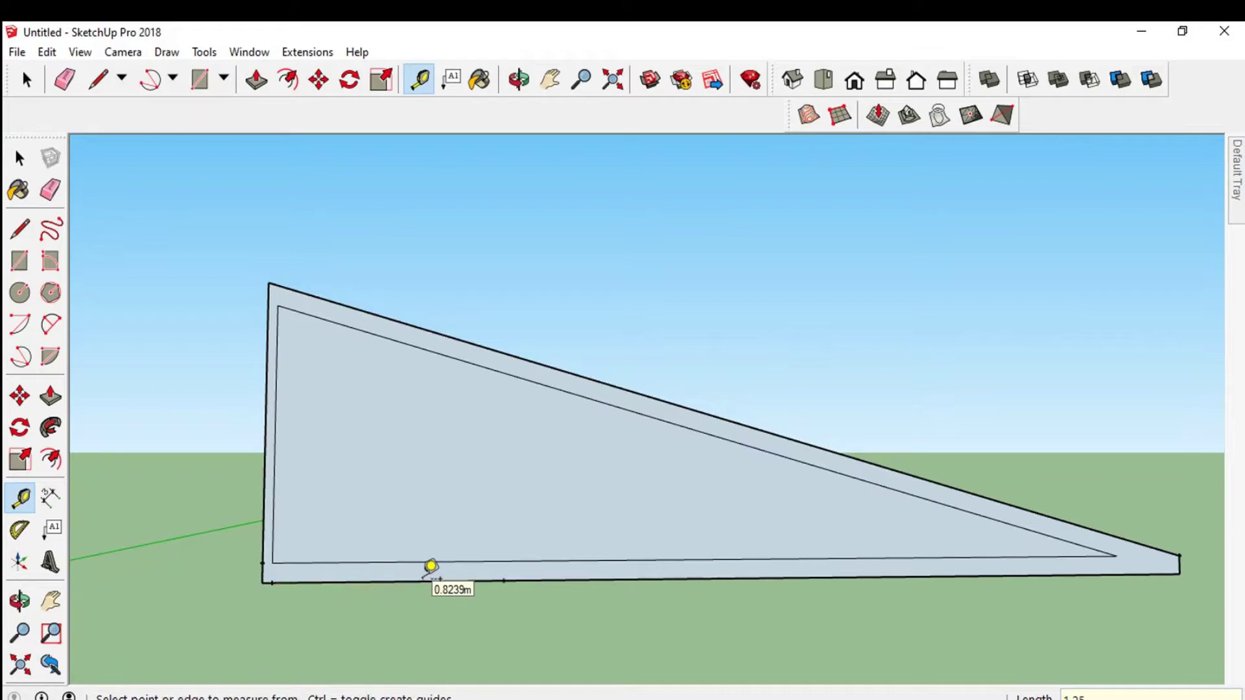
pyautogui.click(504, 580)
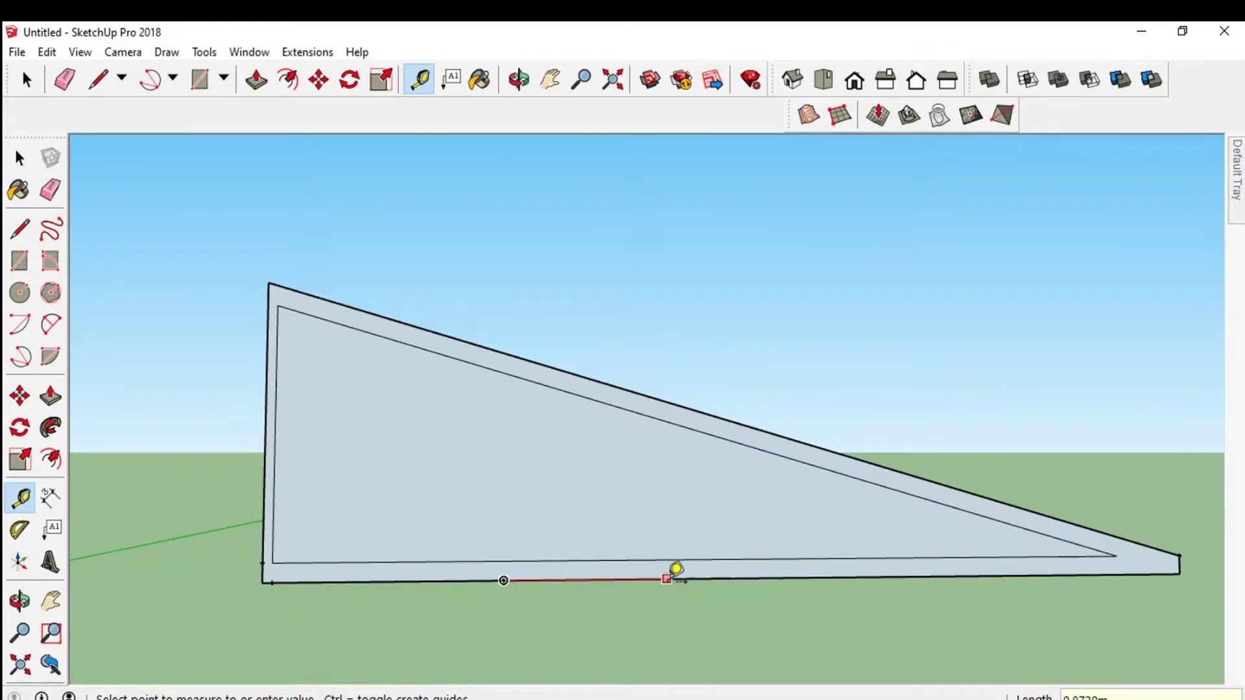
pyautogui.doubleClick(737, 578)
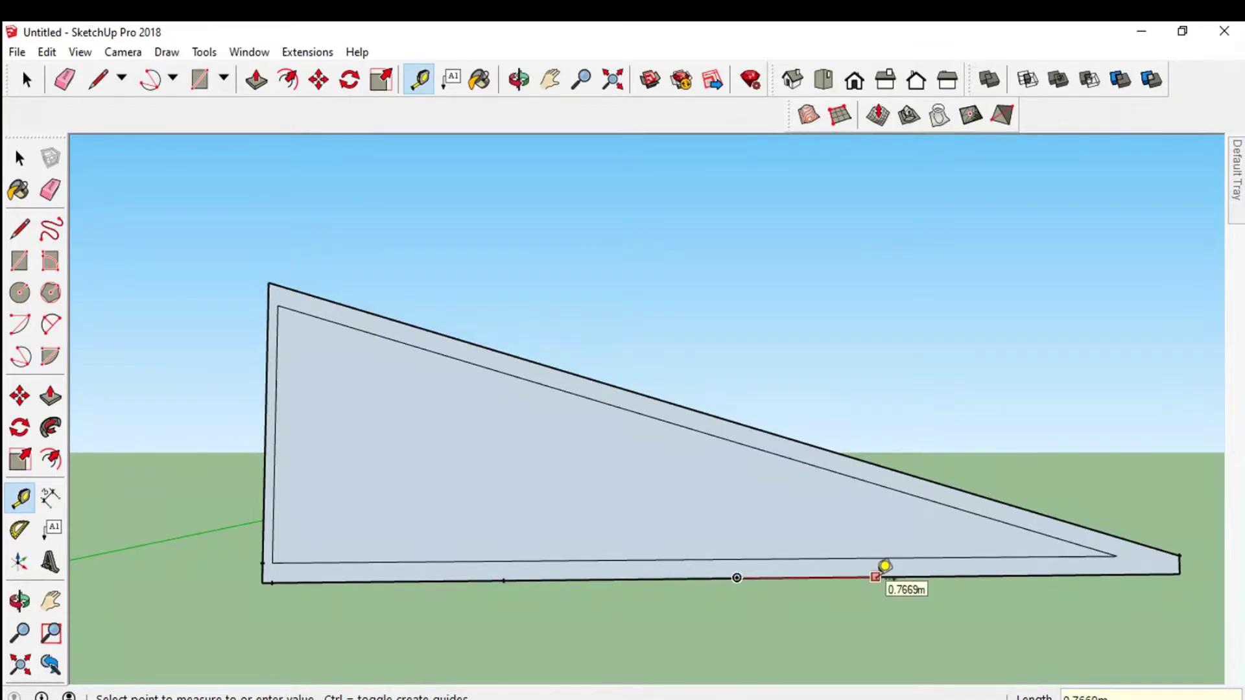
pyautogui.write('1.25')
pyautogui.press('Return')
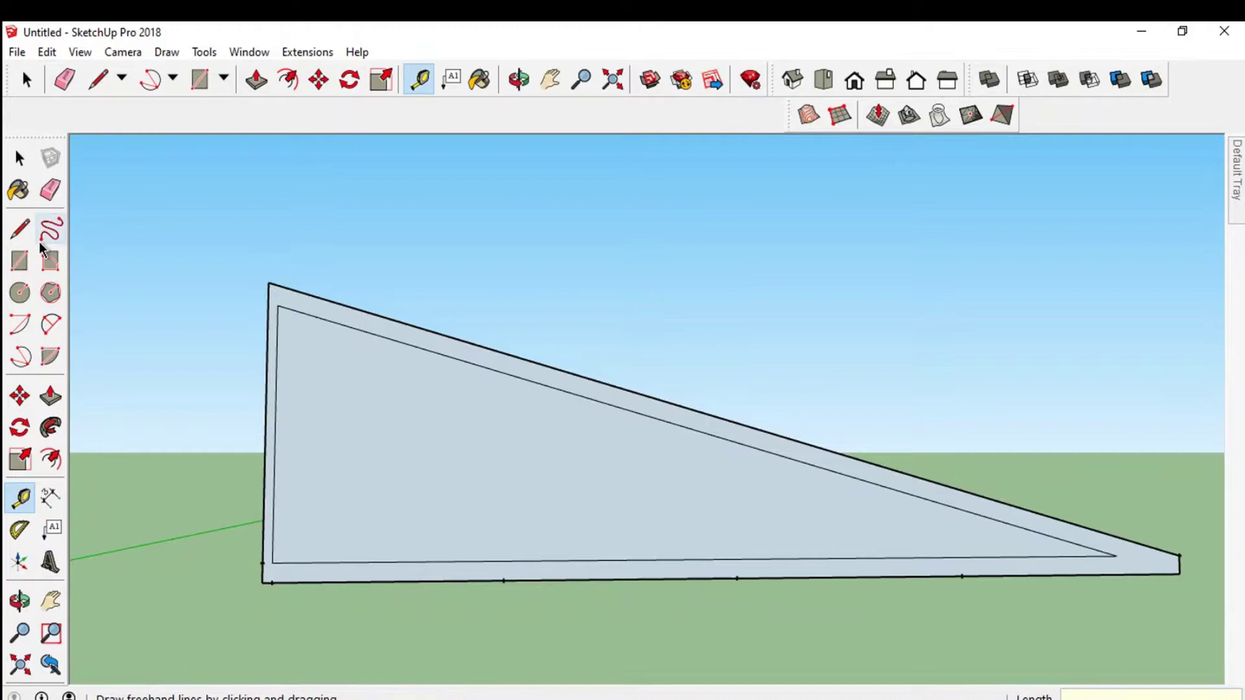
pyautogui.click(19, 228)
pyautogui.click(504, 581)
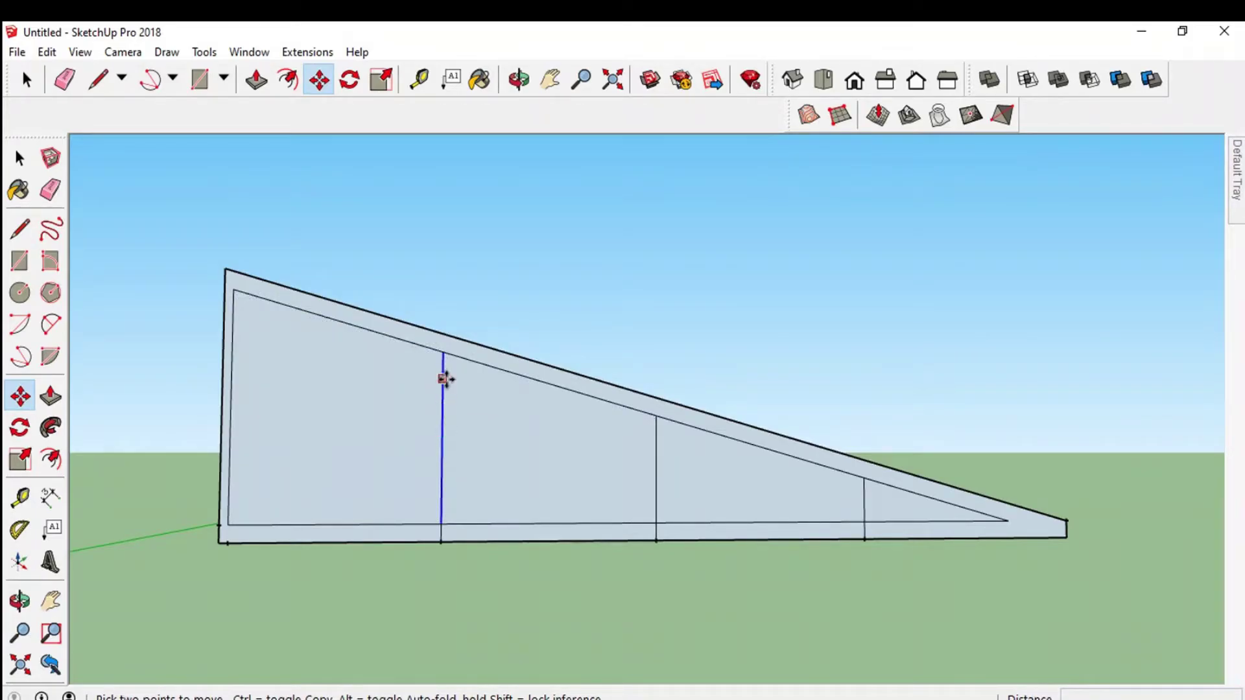
# Copy the first vertical web line slightly sideways to give it thickness
pyautogui.click(441, 400)
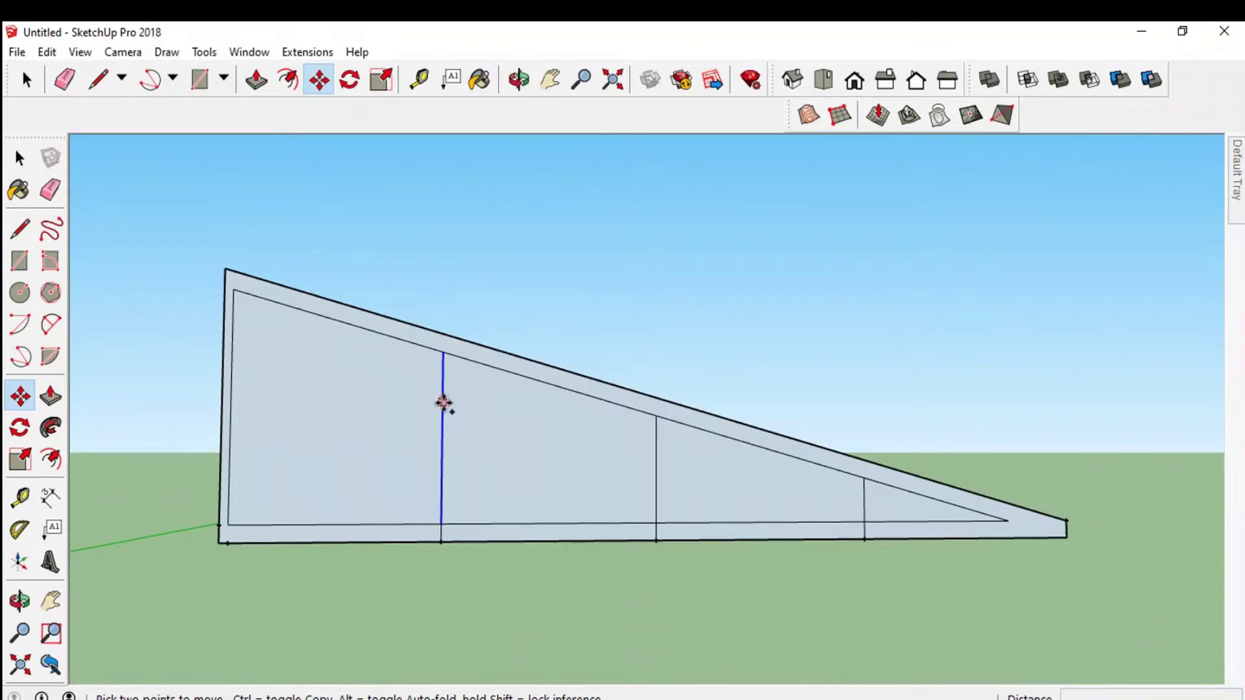
pyautogui.press('ctrl')
pyautogui.press('ctrl')
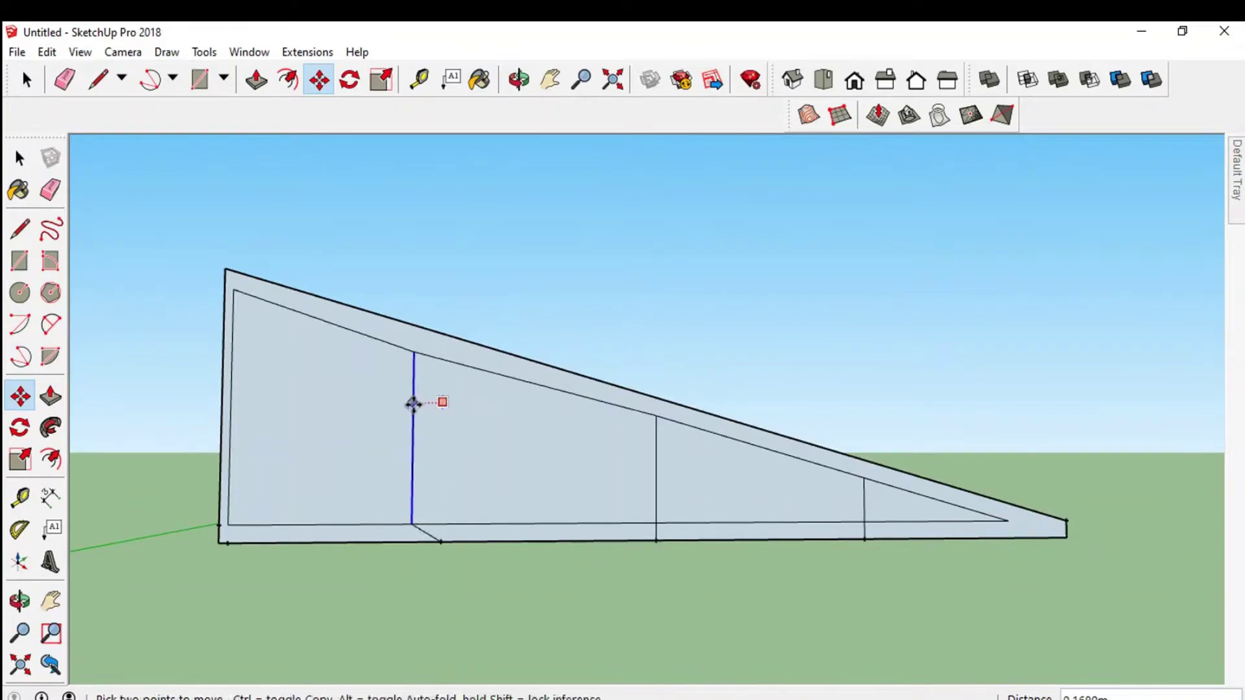
pyautogui.press('Escape')
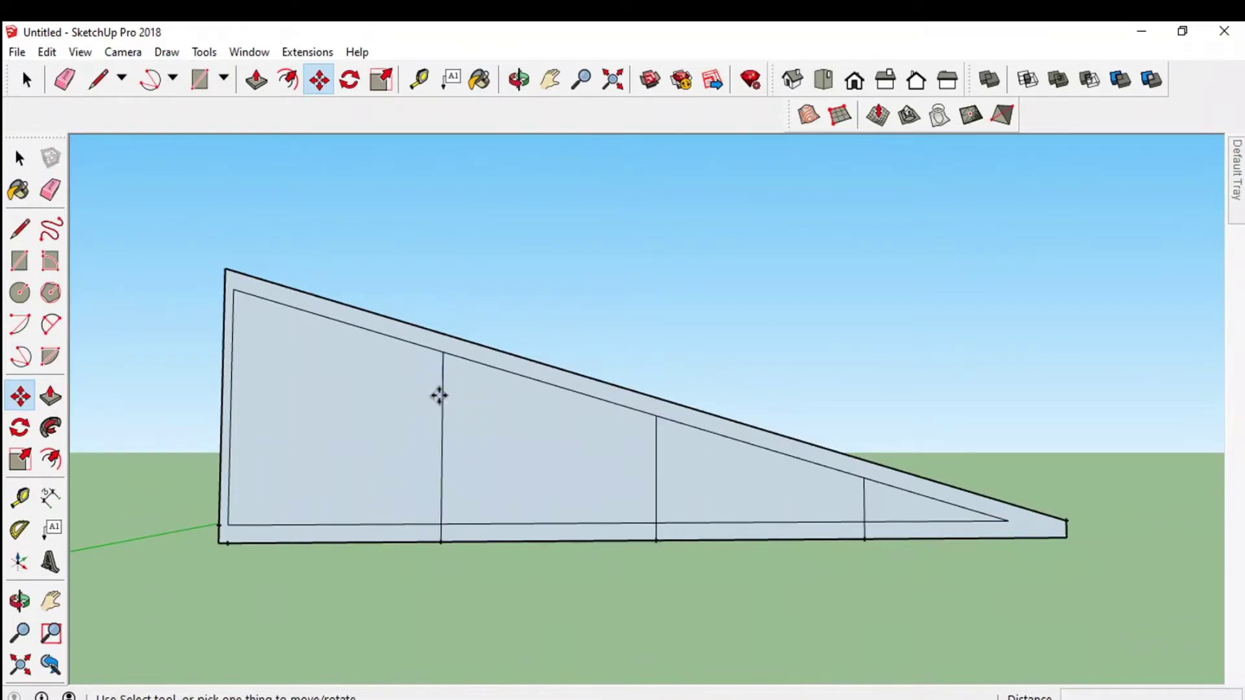
pyautogui.click(439, 397)
pyautogui.press('ctrl')
pyautogui.write('0.05')
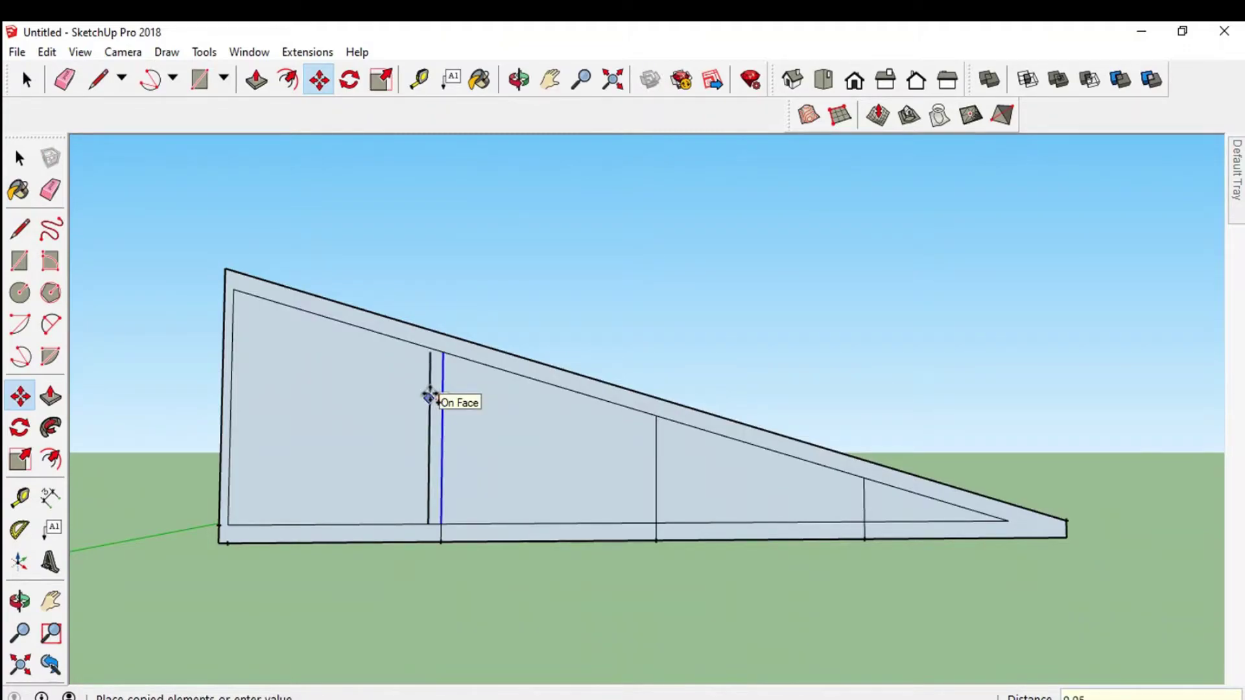
pyautogui.click(431, 395)
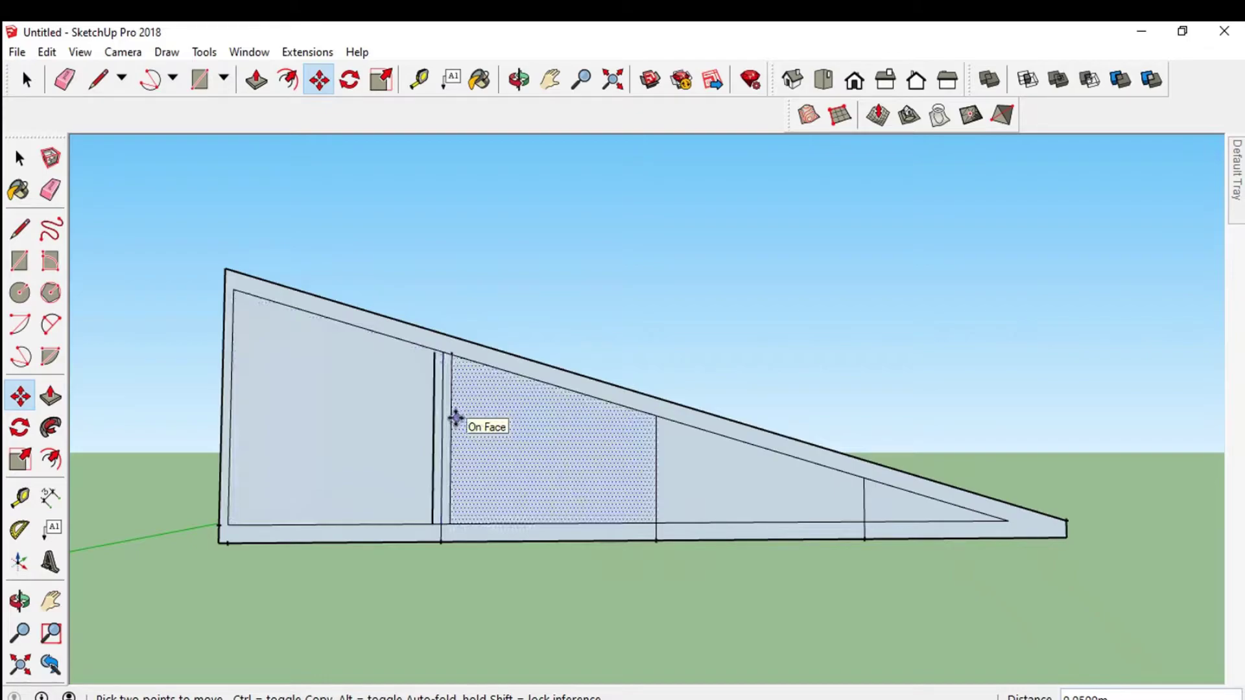
pyautogui.press('l')
pyautogui.scroll(3, 456, 418)
# Copy the middle post line 0.05 m to its side
pyautogui.click(426, 325)
pyautogui.press('Escape')
pyautogui.scroll(-3, 514, 375)
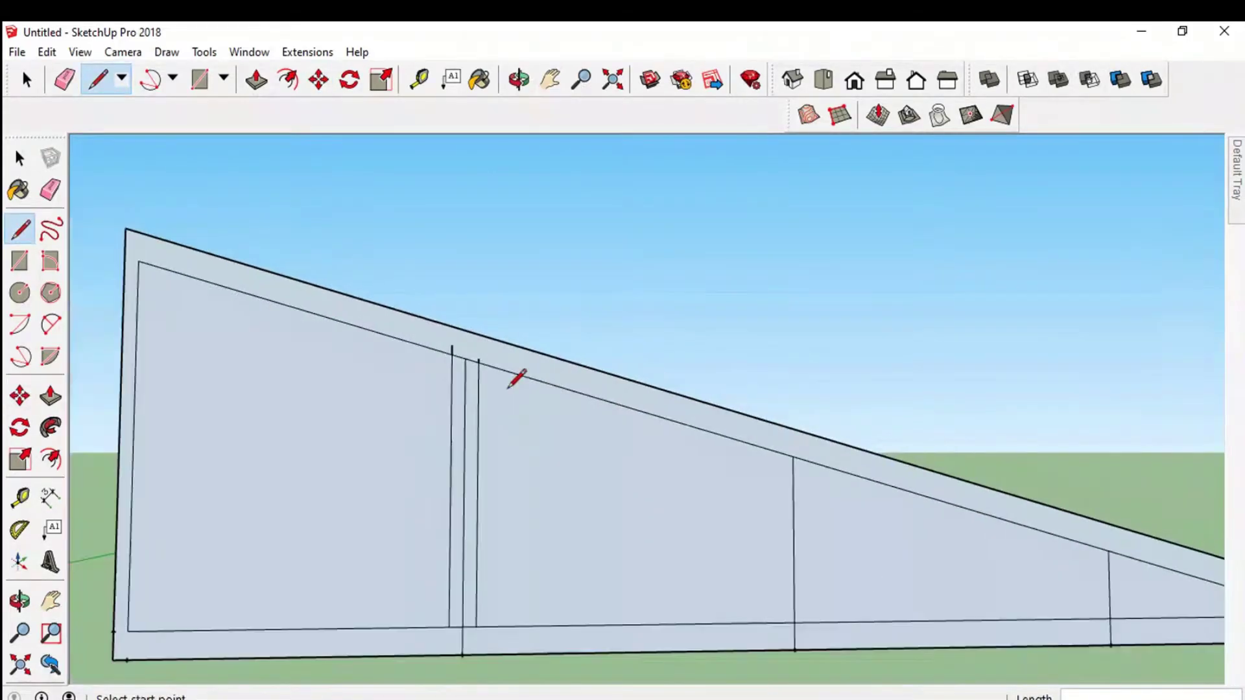
pyautogui.scroll(-2, 514, 375)
pyautogui.scroll(2, 723, 494)
pyautogui.scroll(2, 722, 495)
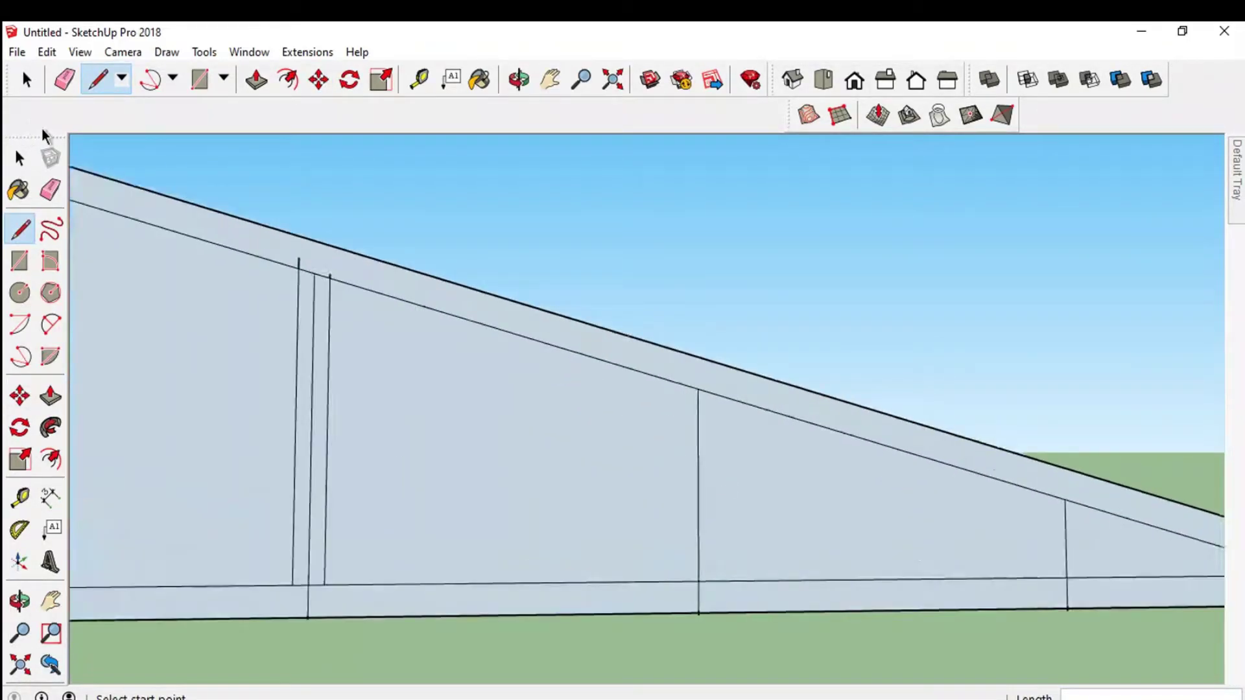
pyautogui.click(319, 79)
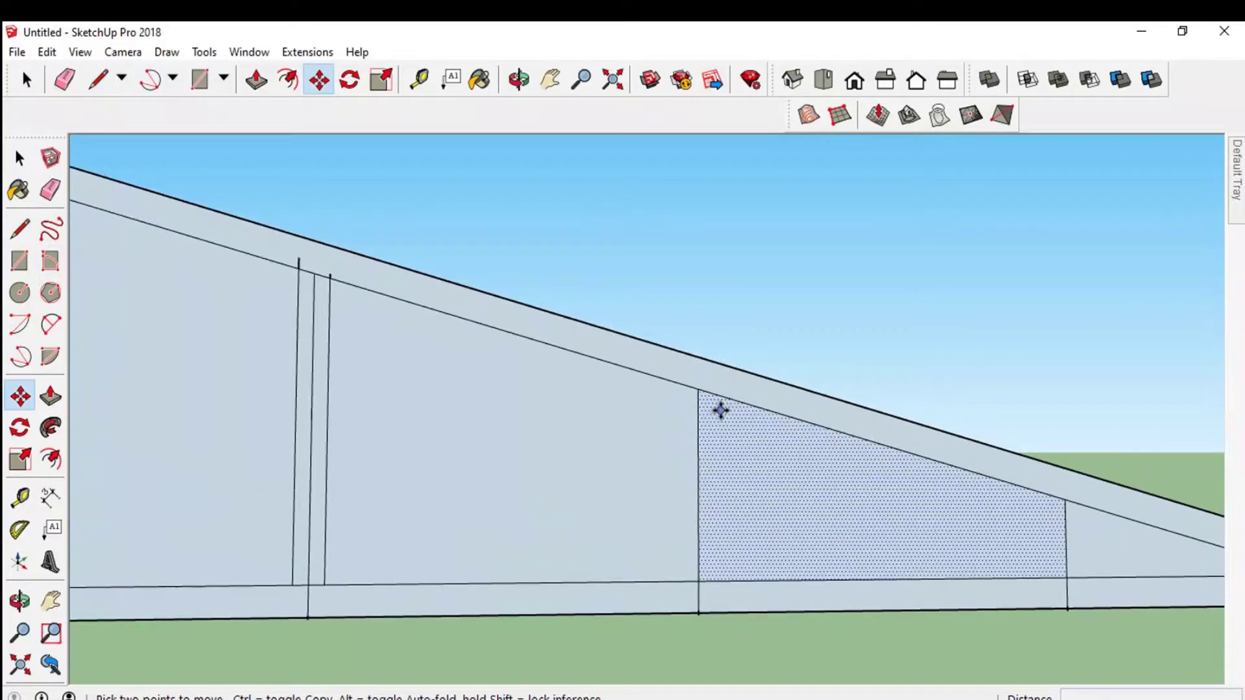
pyautogui.click(698, 453)
pyautogui.press('ctrl')
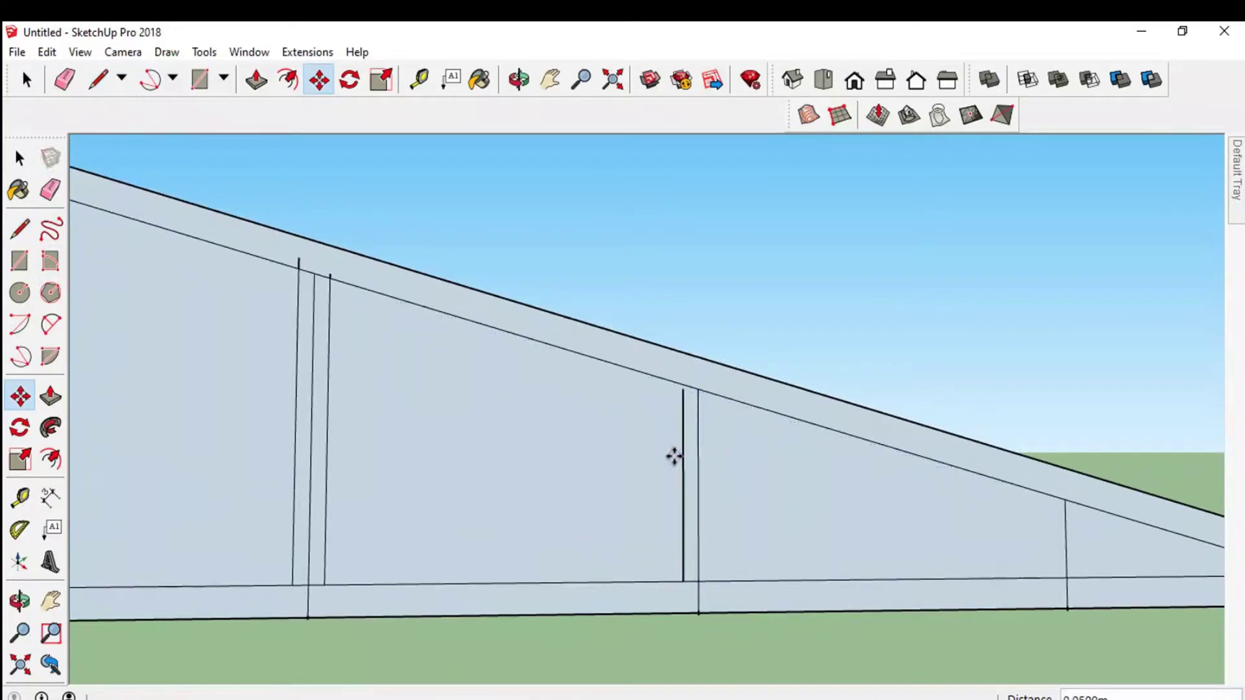
pyautogui.click(698, 447)
pyautogui.press('ctrl')
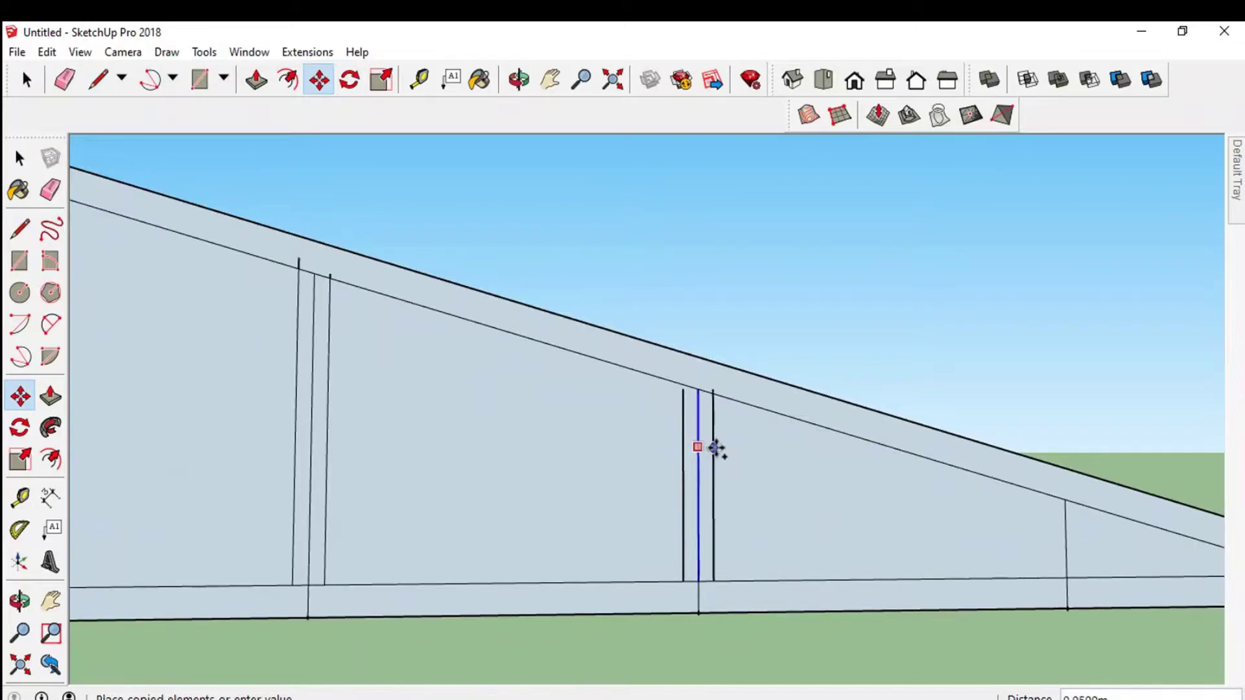
pyautogui.click(714, 448)
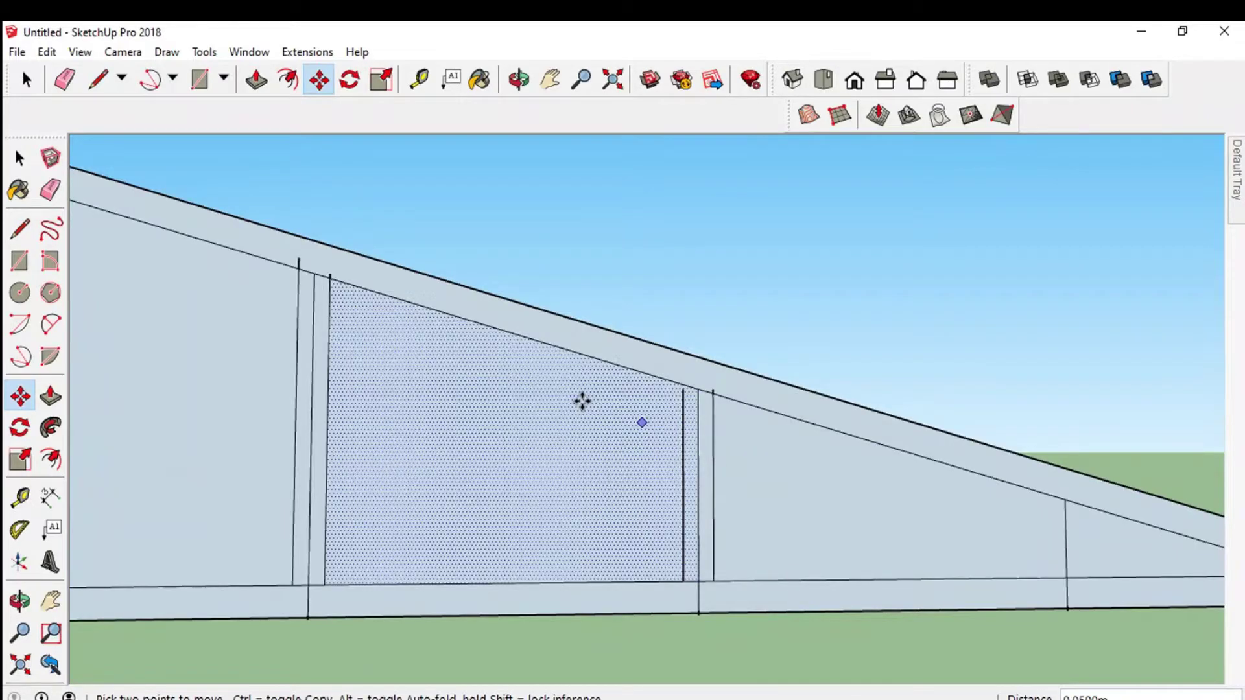
# Copy the right post line 0.05 m to both its left and right
pyautogui.click(1066, 523)
pyautogui.press('ctrl')
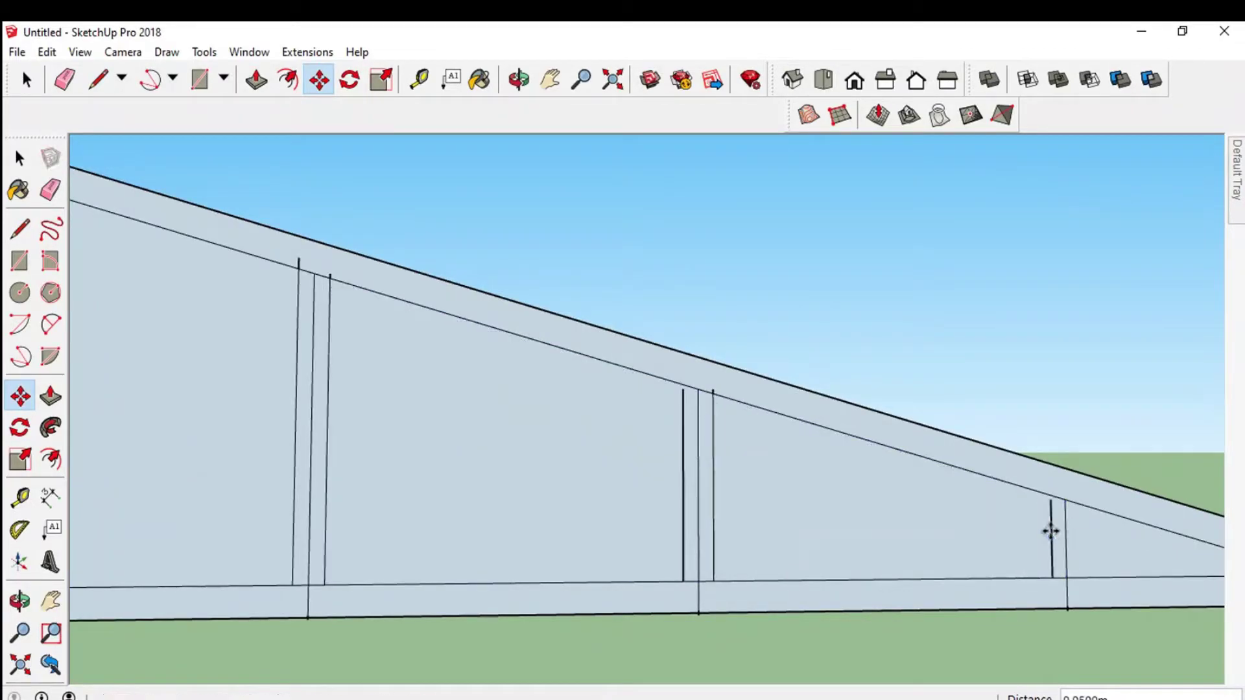
pyautogui.click(1051, 529)
pyautogui.click(1066, 537)
pyautogui.press('ctrl')
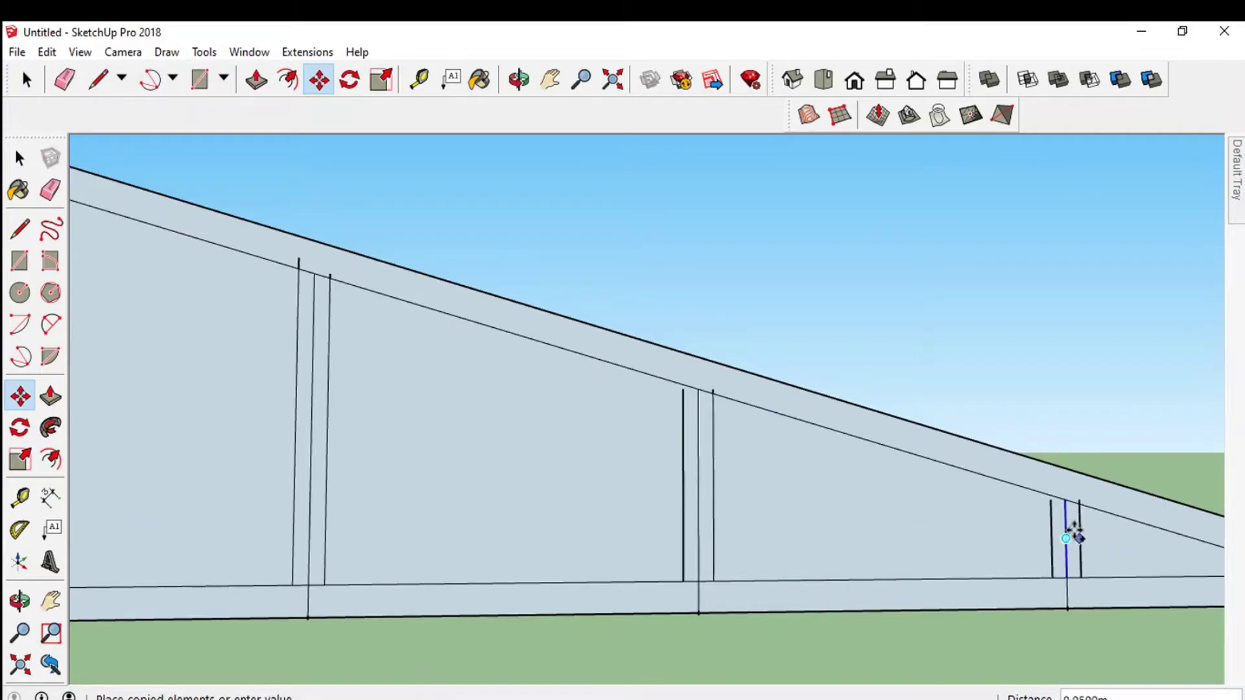
pyautogui.click(1075, 534)
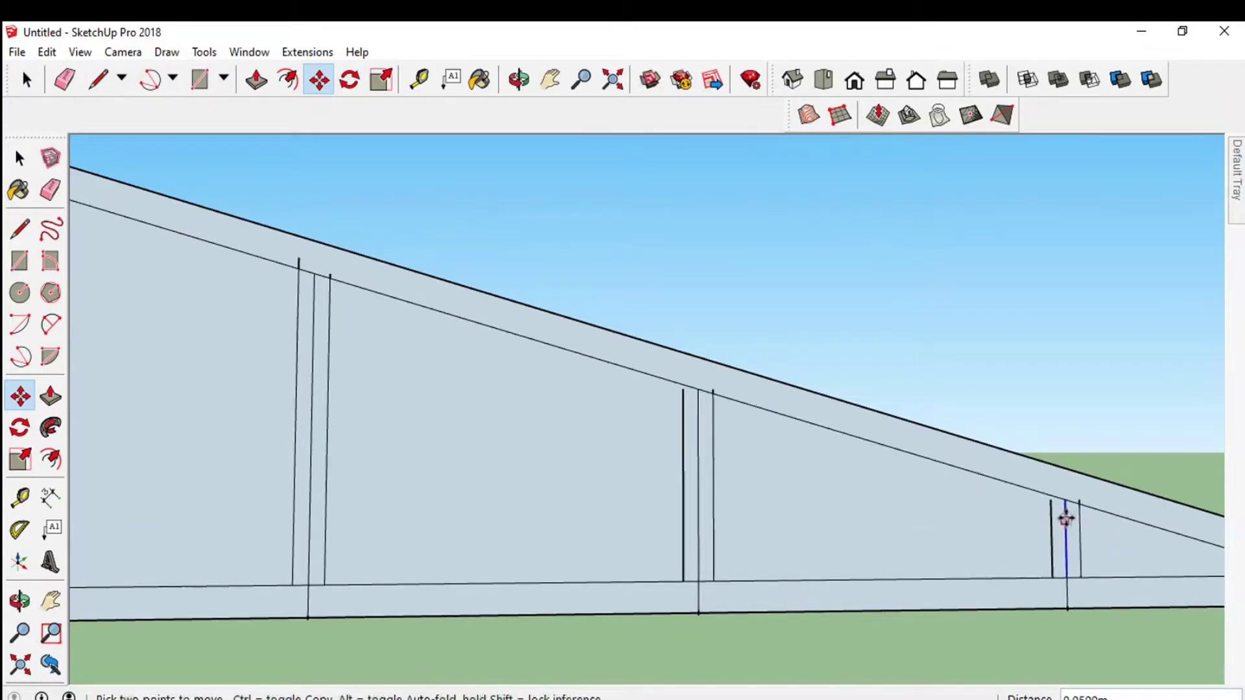
pyautogui.scroll(2, 311, 256)
# Erase the left post's centre line and the short edge below it
pyautogui.press('e')
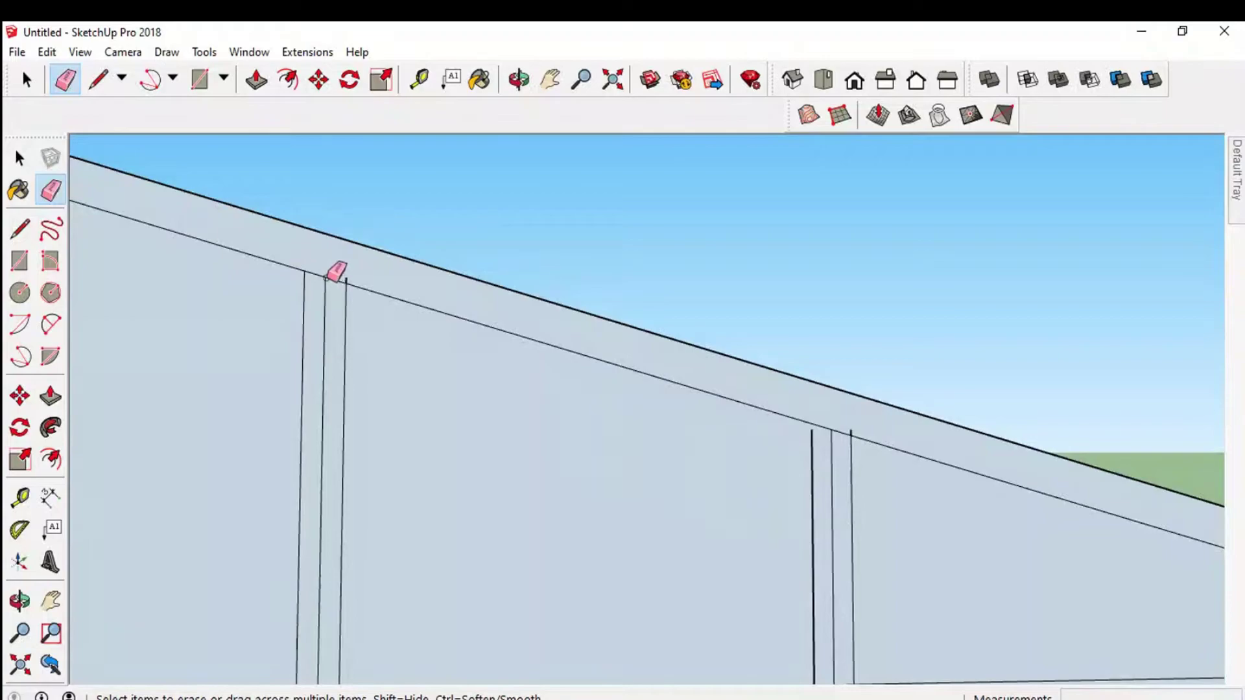
pyautogui.click(327, 288)
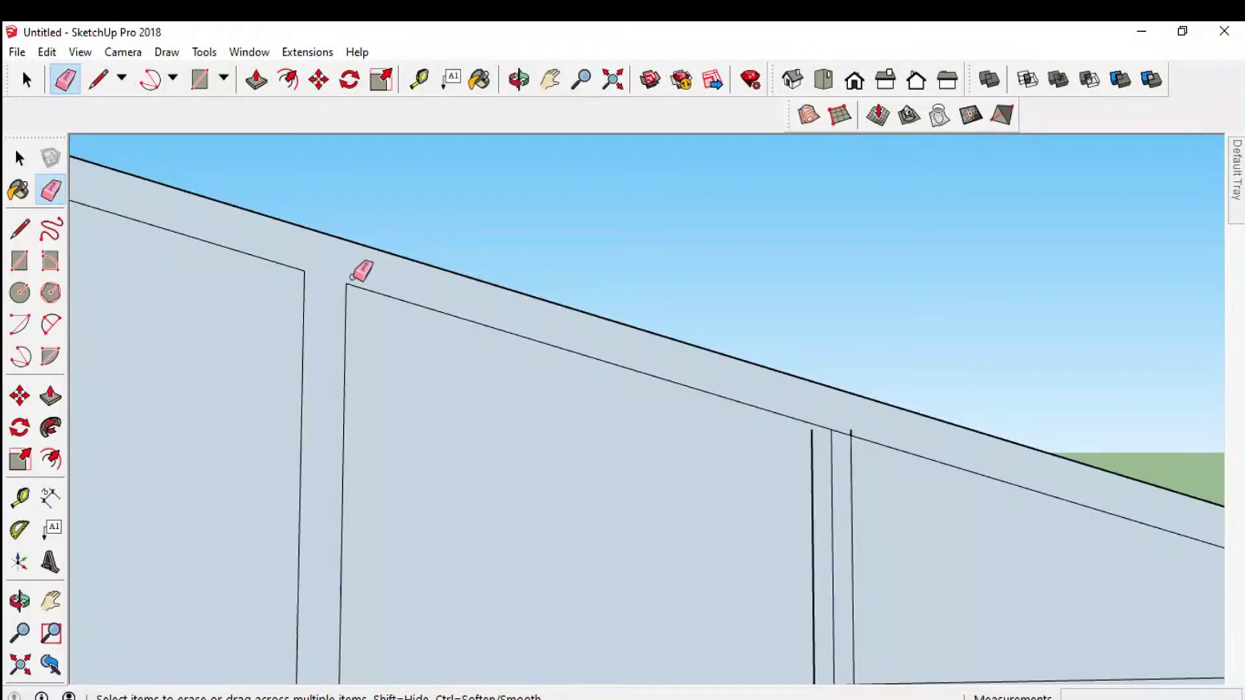
pyautogui.scroll(-2, 354, 271)
pyautogui.click(328, 565)
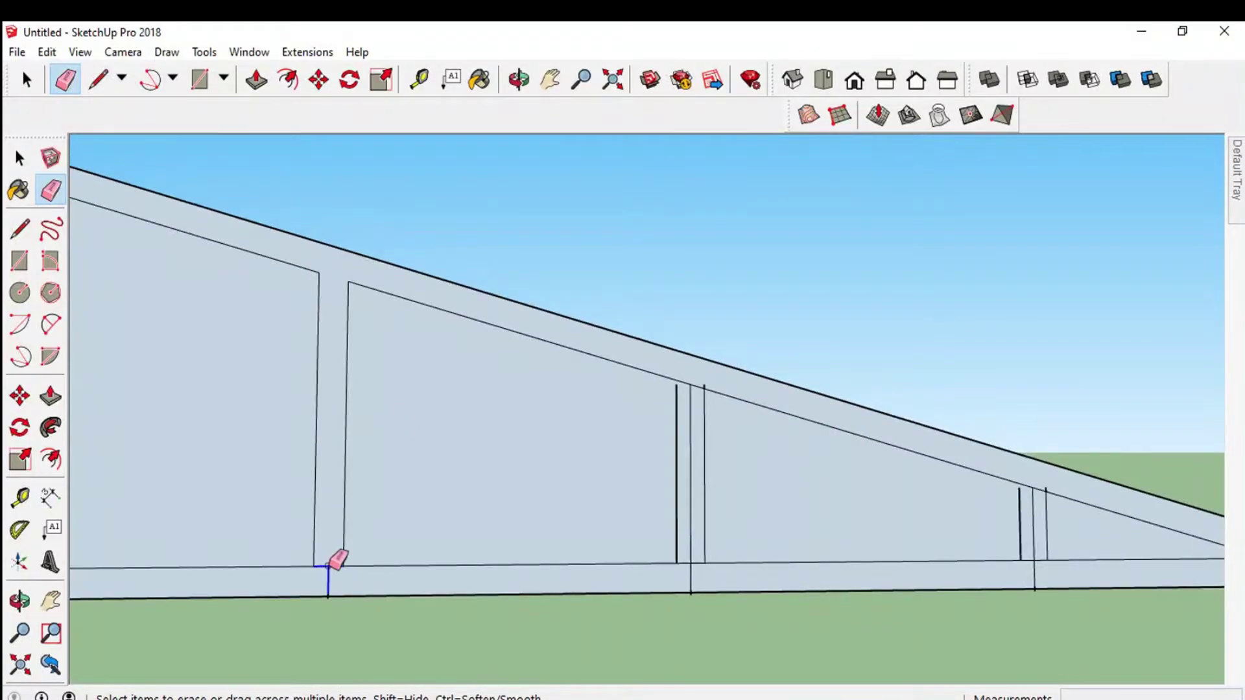
pyautogui.scroll(2, 652, 422)
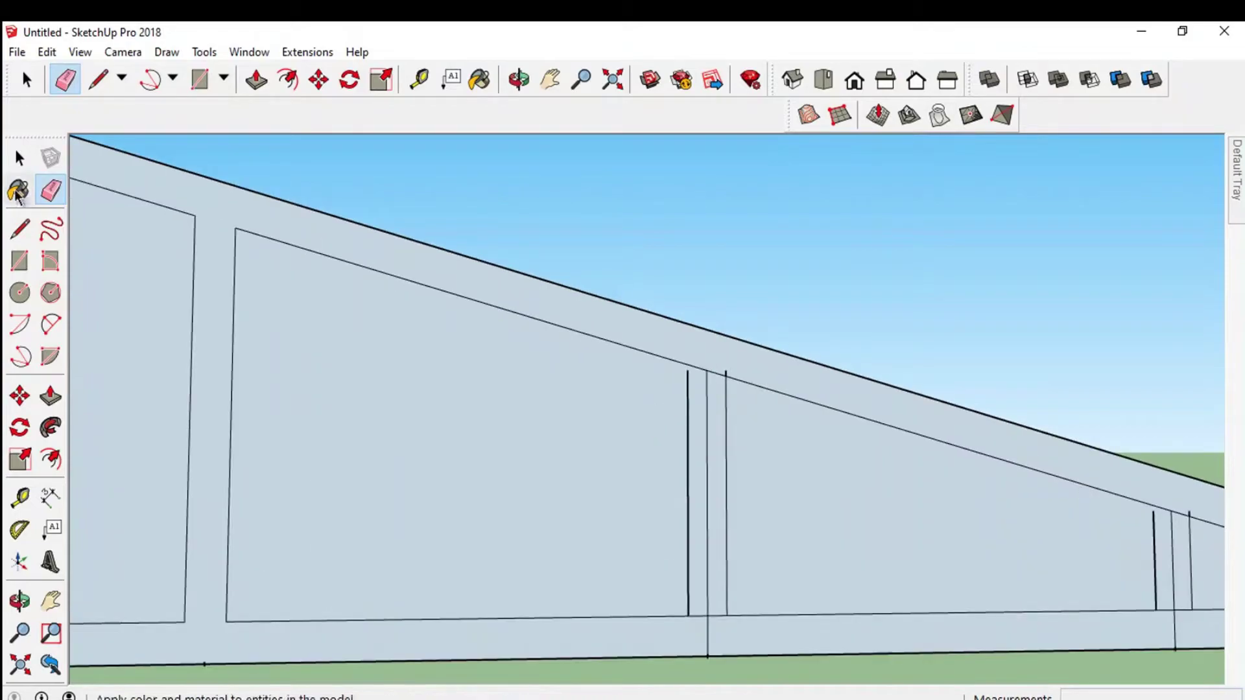
# Erase the middle and right post centre lines and crossing segments, then pan the truss up
pyautogui.click(21, 228)
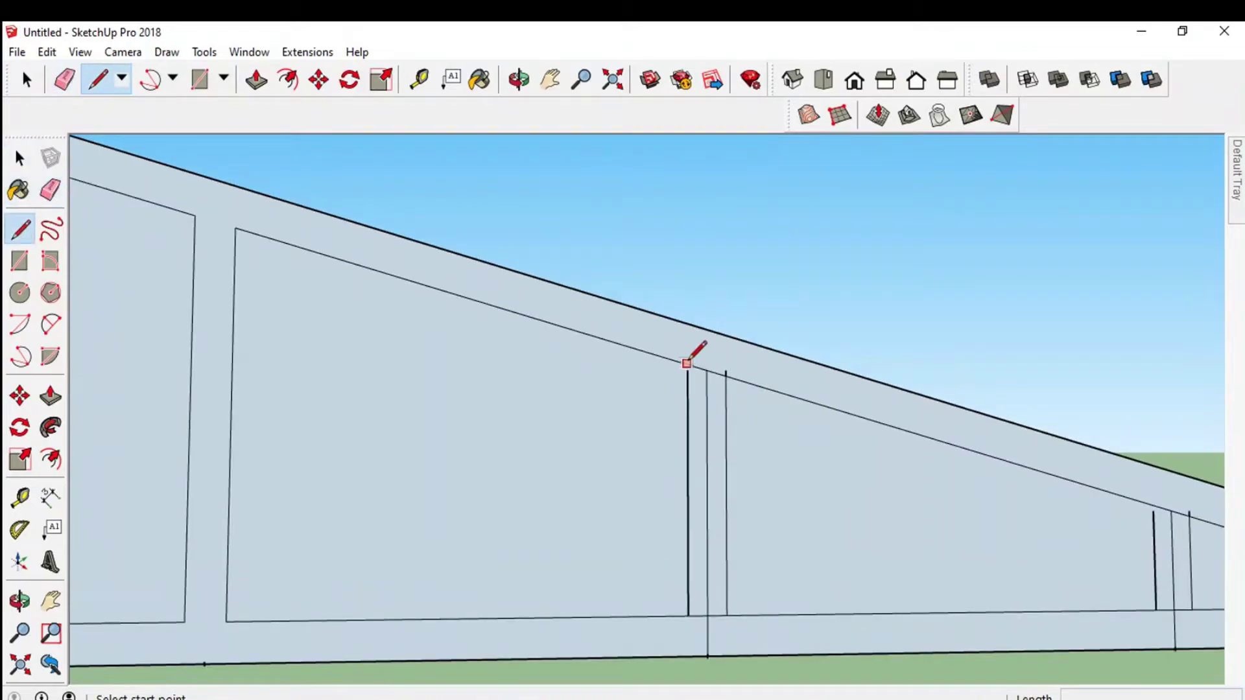
pyautogui.click(688, 351)
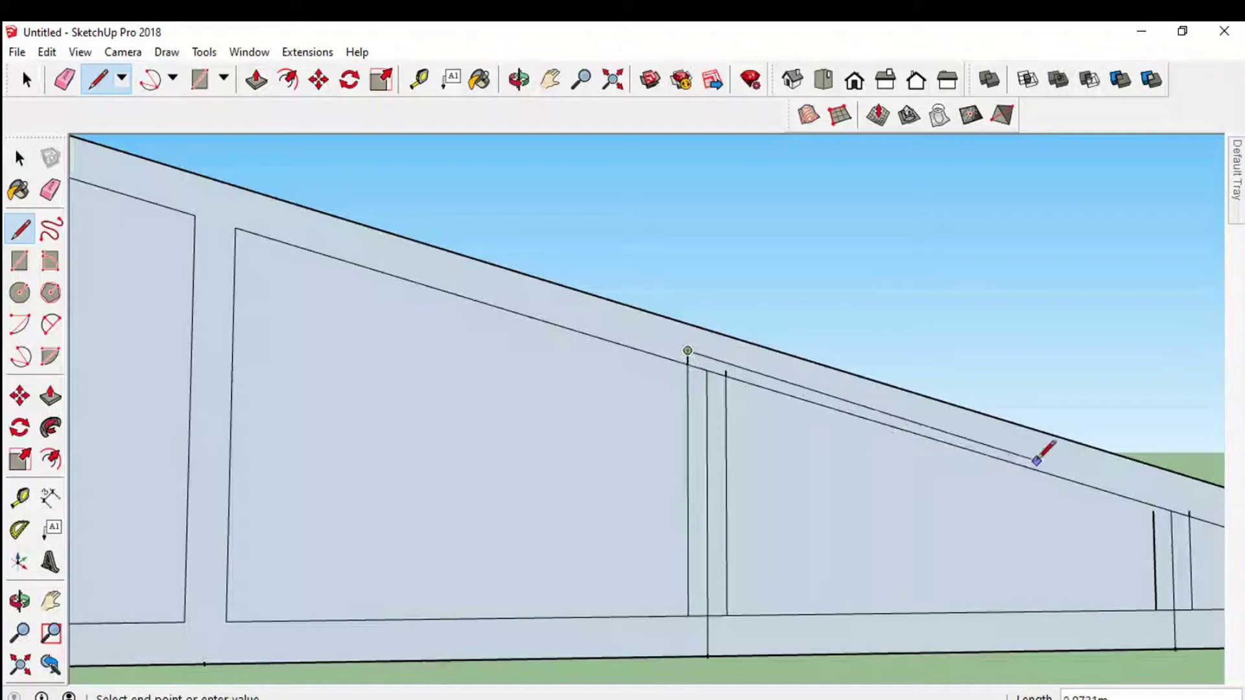
pyautogui.press('Escape')
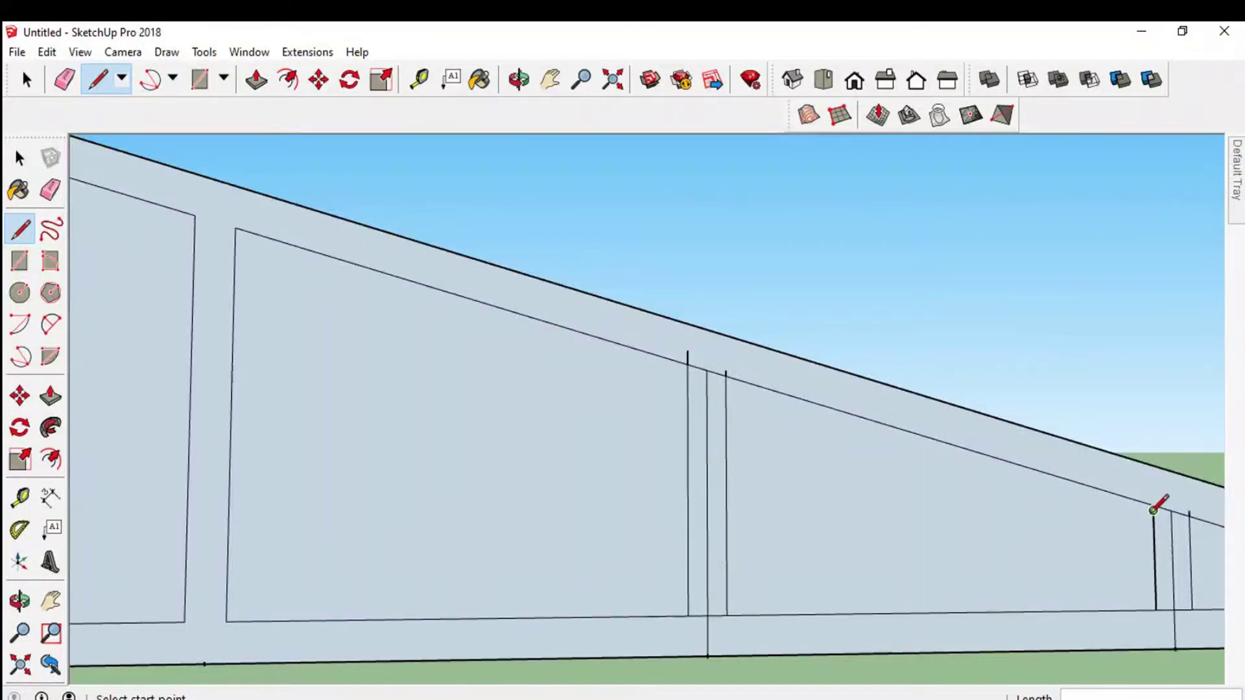
pyautogui.press('e')
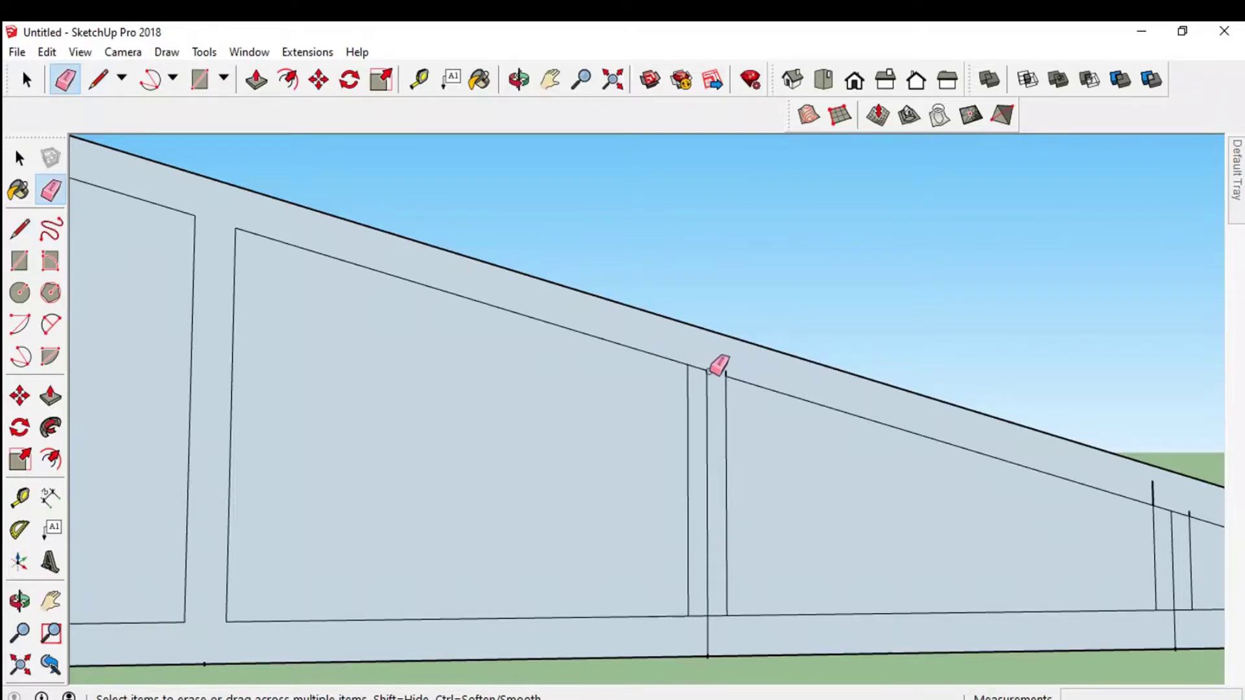
pyautogui.click(709, 370)
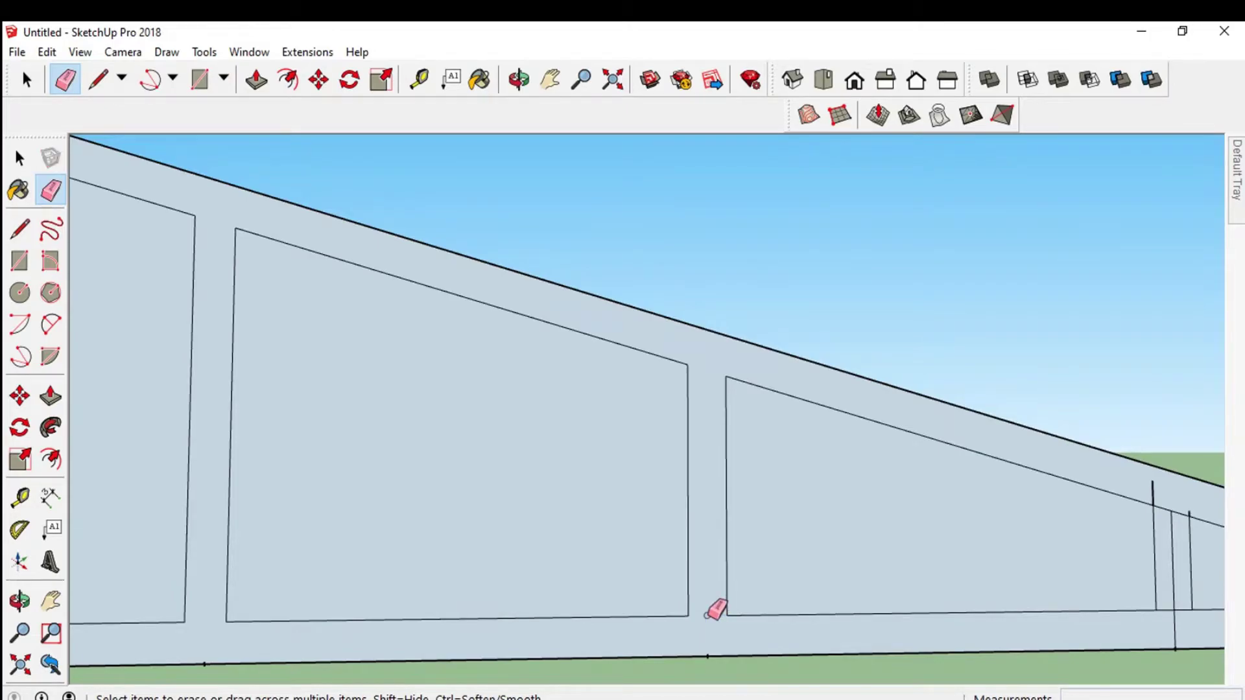
pyautogui.scroll(-2, 709, 622)
pyautogui.scroll(2, 960, 519)
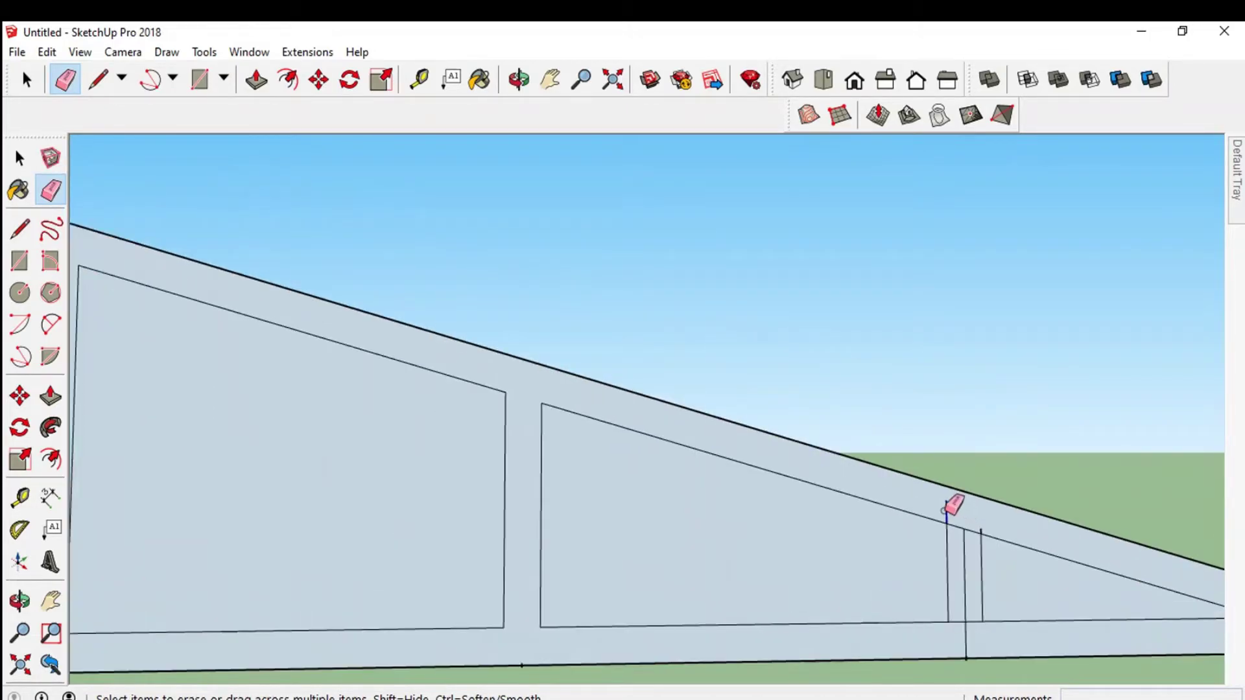
pyautogui.moveTo(965, 530); pyautogui.dragTo(964, 623)
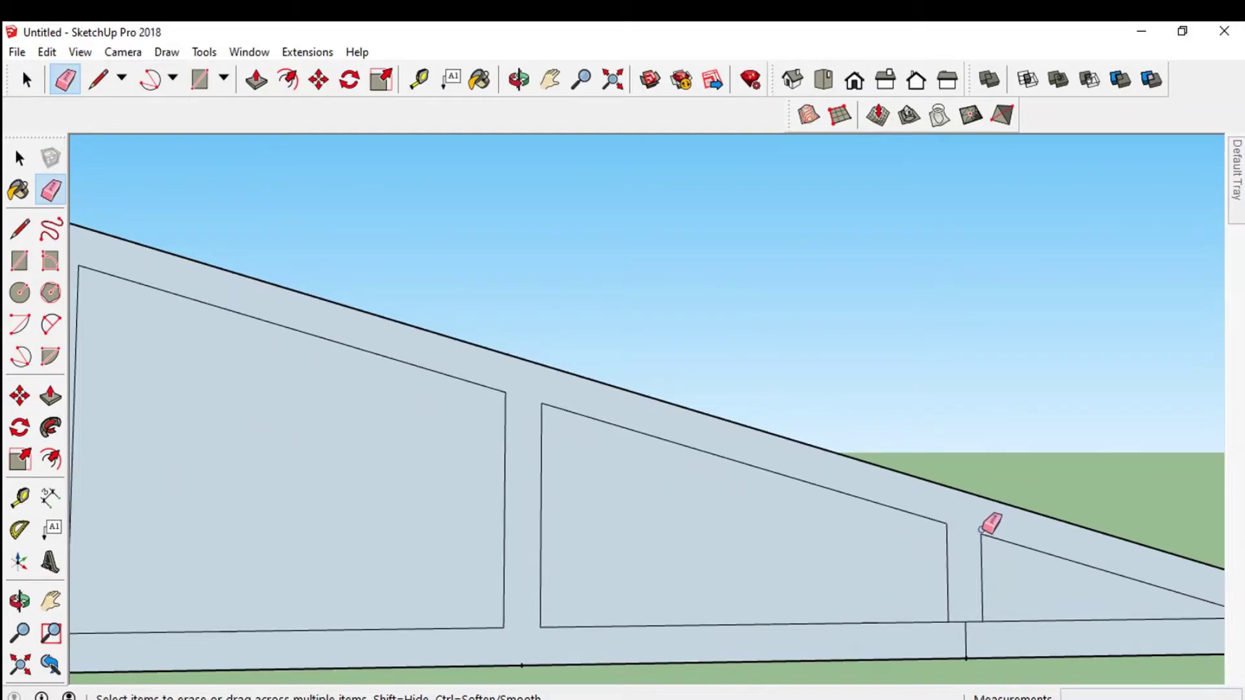
pyautogui.scroll(-2, 973, 615)
pyautogui.scroll(-2, 908, 571)
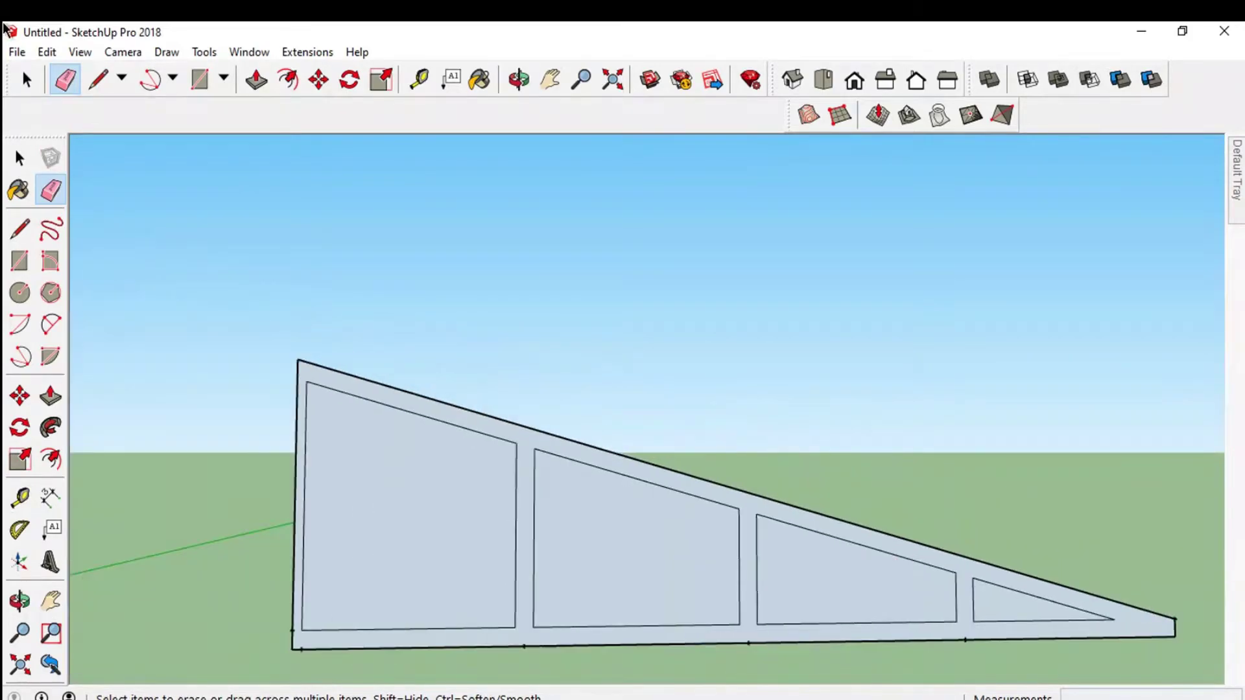
pyautogui.click(551, 80)
pyautogui.moveTo(591, 568); pyautogui.dragTo(585, 467)
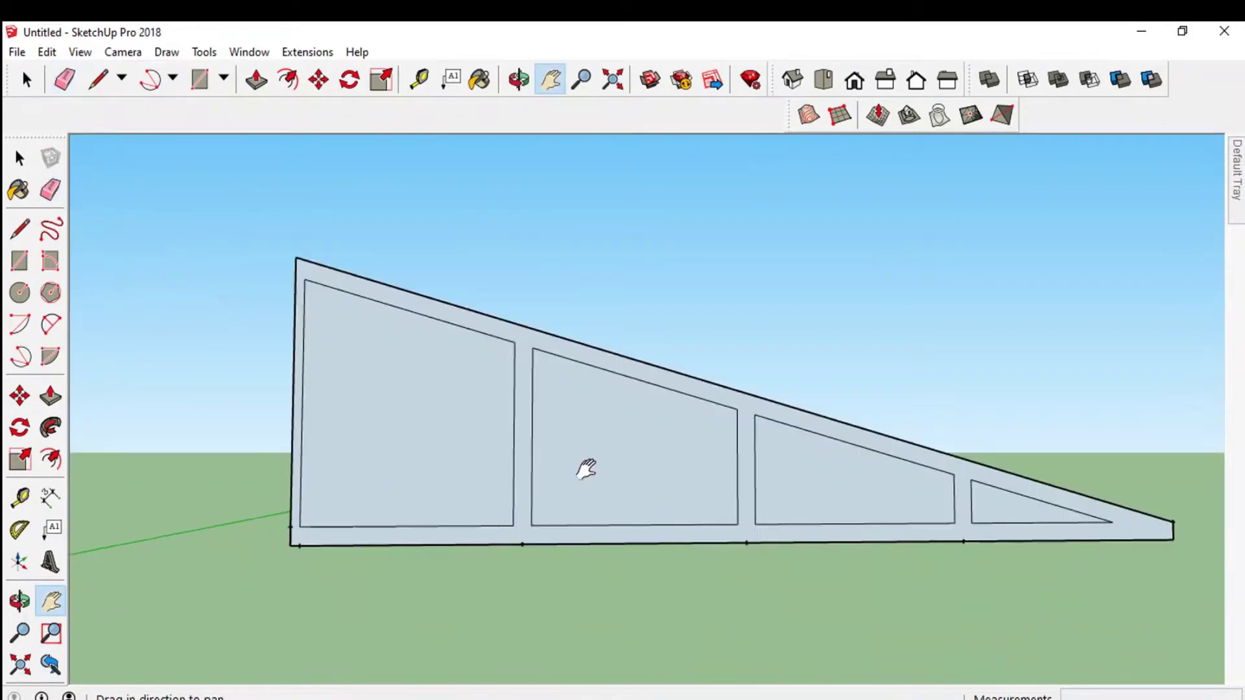
# Draw a diagonal brace from the first panel's top-right inner corner to its bottom-left corner
pyautogui.click(98, 80)
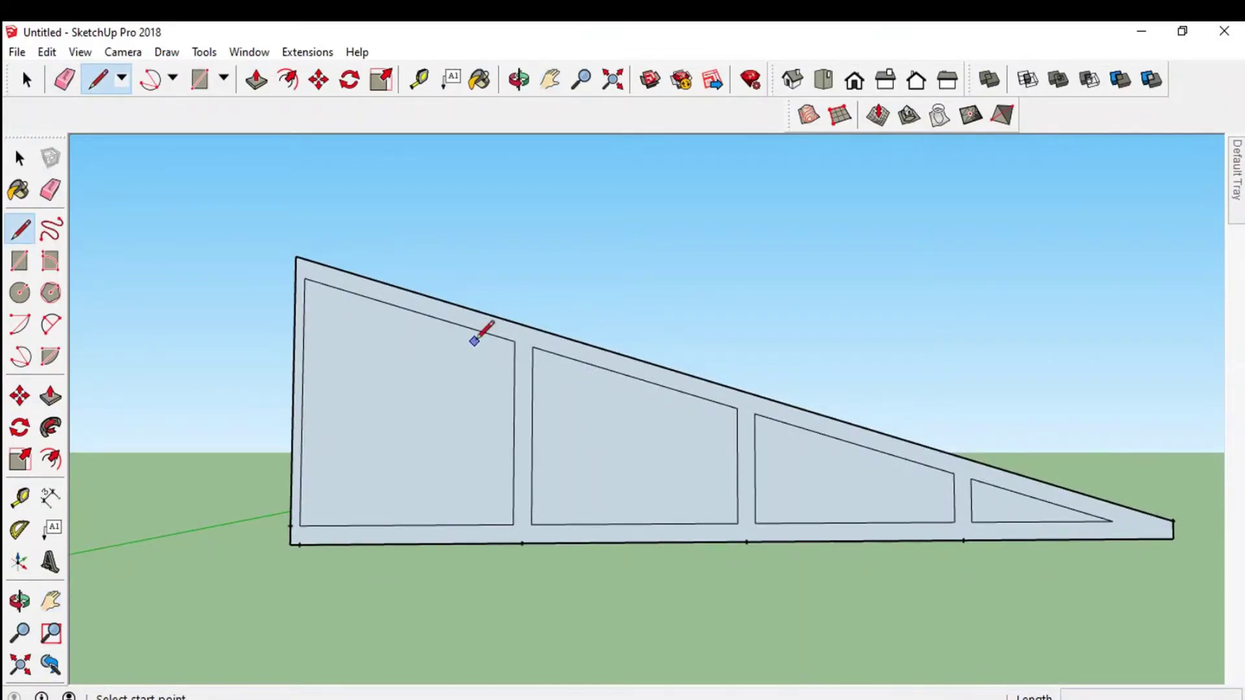
pyautogui.scroll(-2, 606, 477)
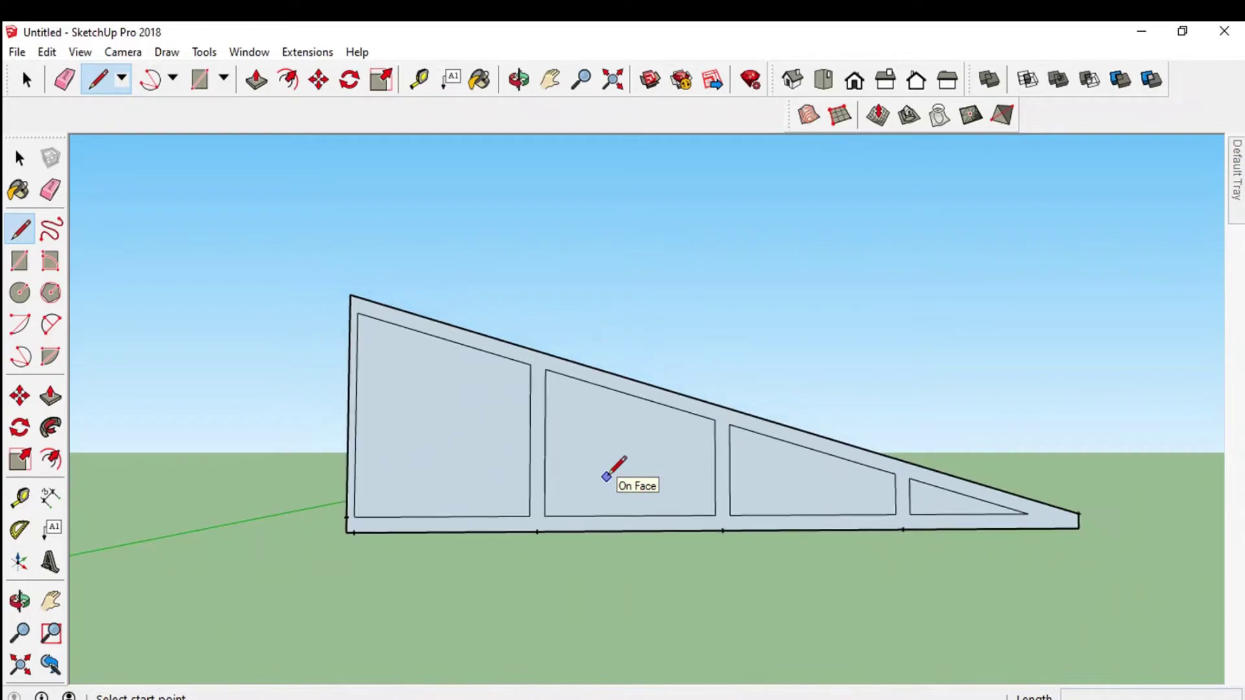
pyautogui.scroll(1, 856, 466)
pyautogui.scroll(1, 855, 469)
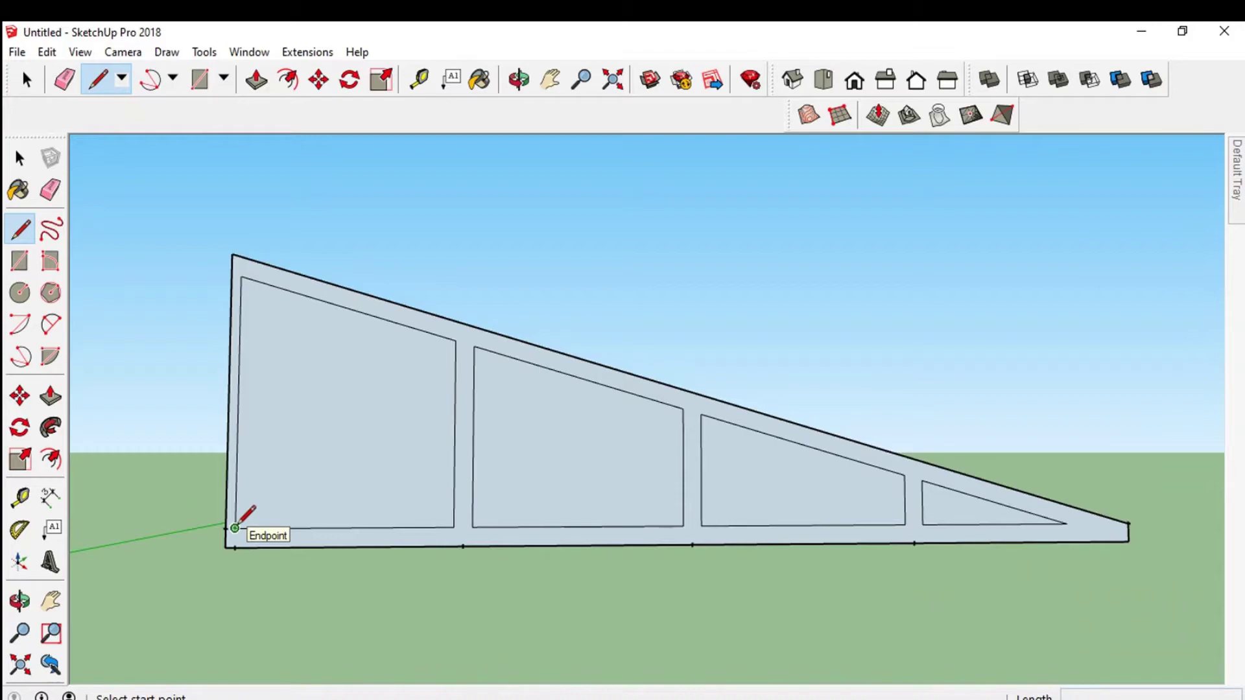
pyautogui.click(234, 528)
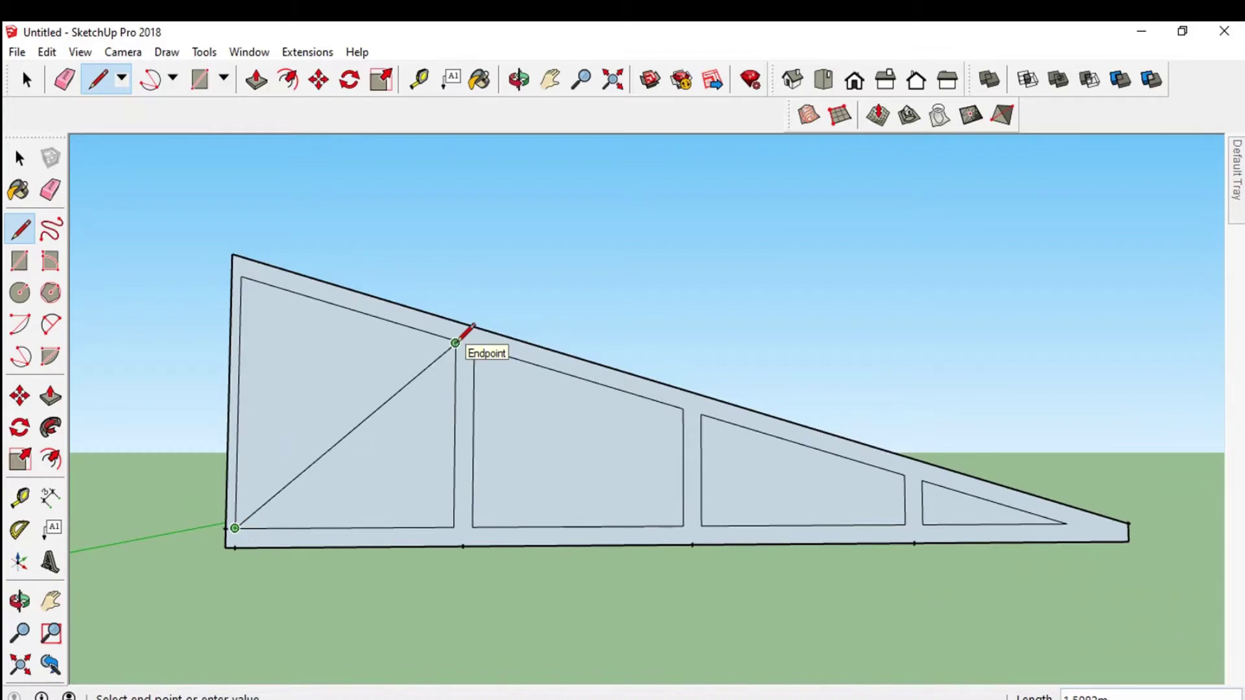
pyautogui.click(455, 342)
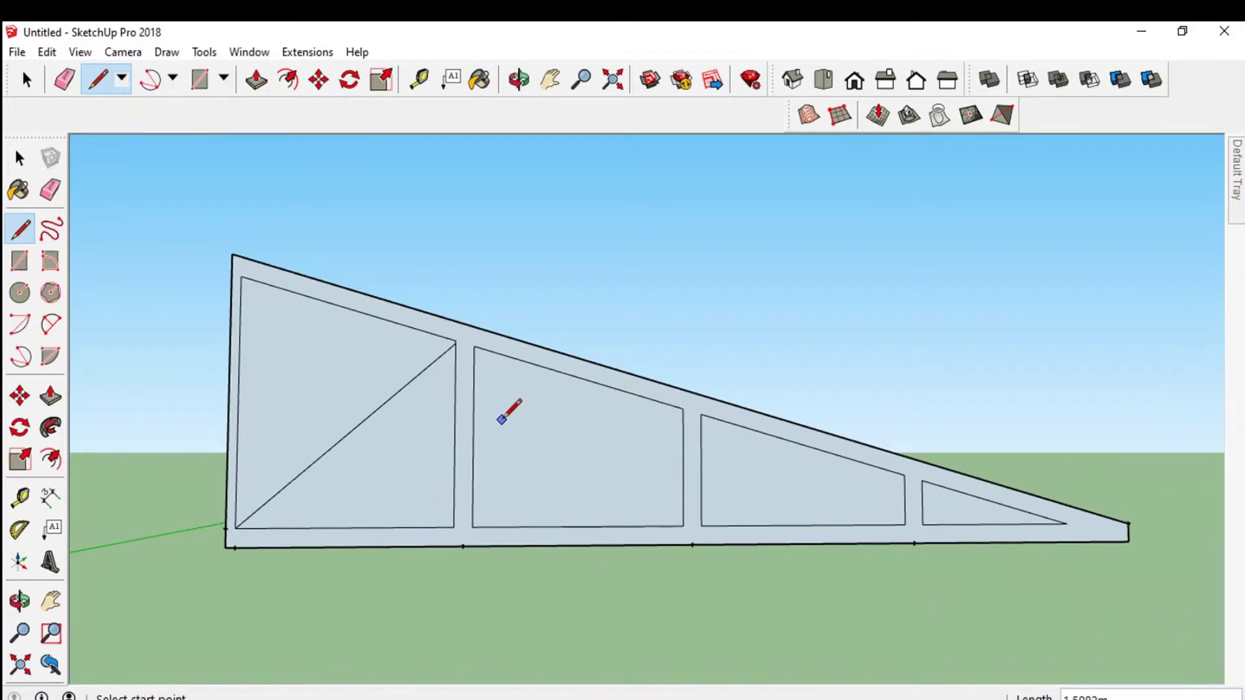
pyautogui.hotkey('ctrl', 'z')
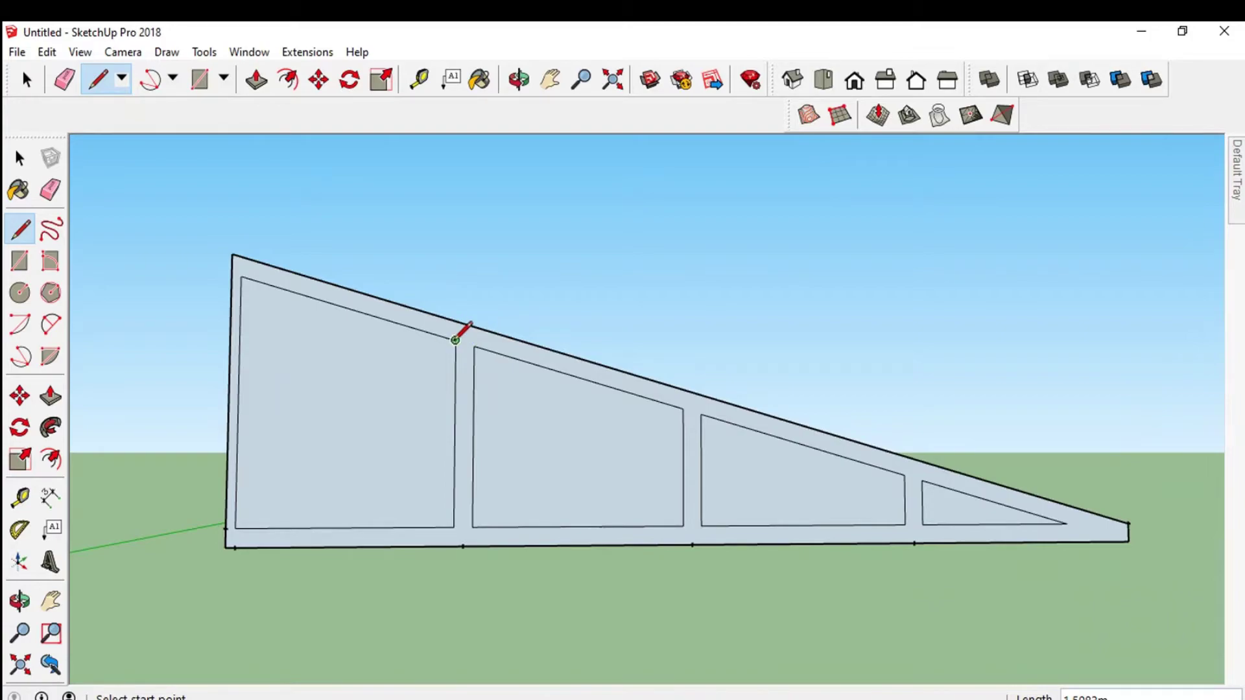
pyautogui.click(455, 340)
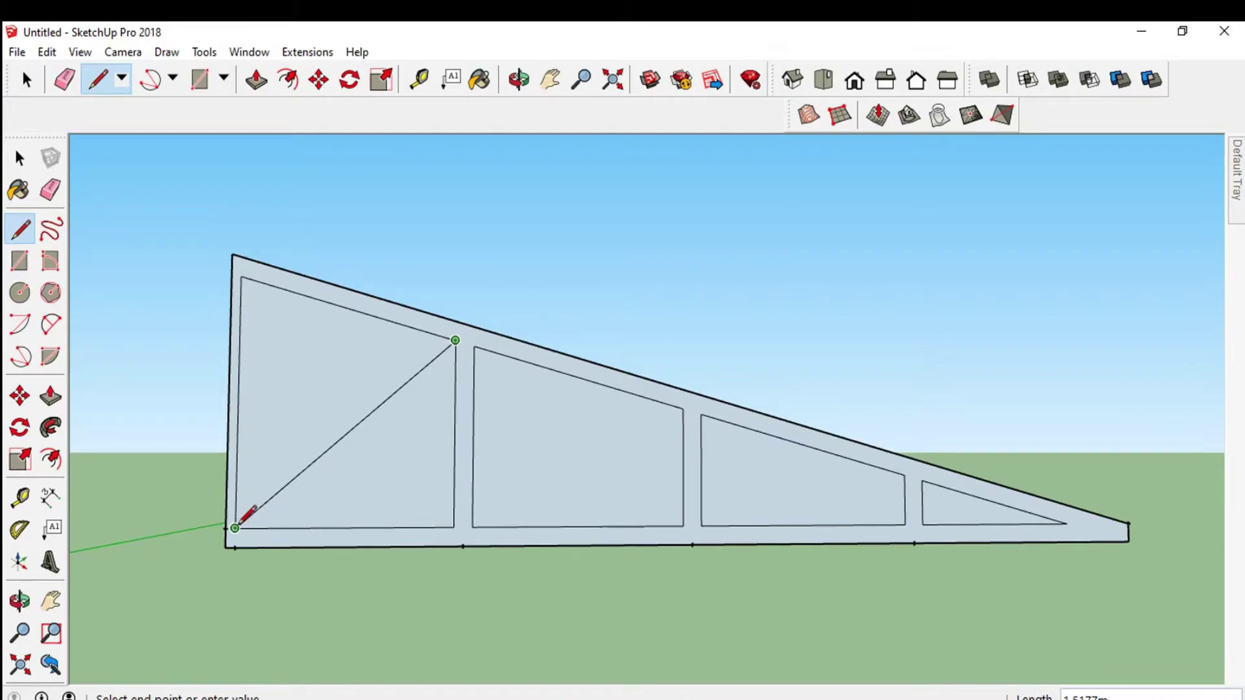
pyautogui.click(235, 529)
pyautogui.click(905, 475)
# Finish the next panel's diagonal and make 0.05 offset copies of the first panel's diagonal
pyautogui.click(702, 525)
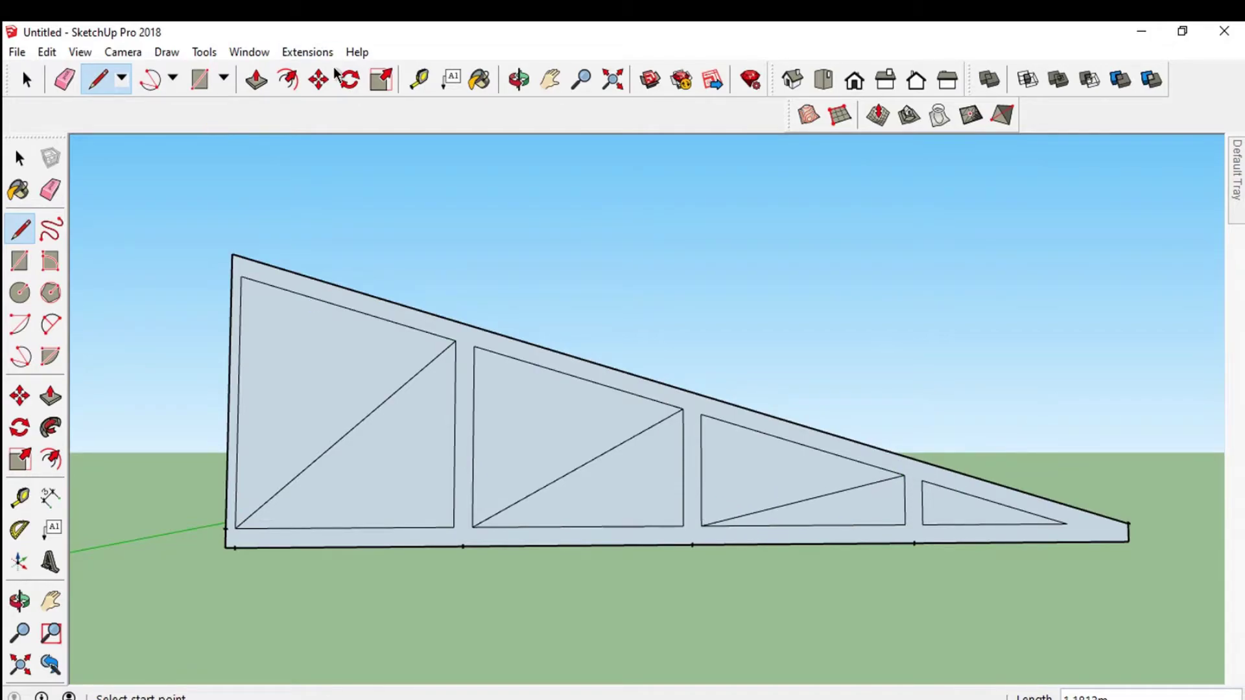
pyautogui.click(321, 77)
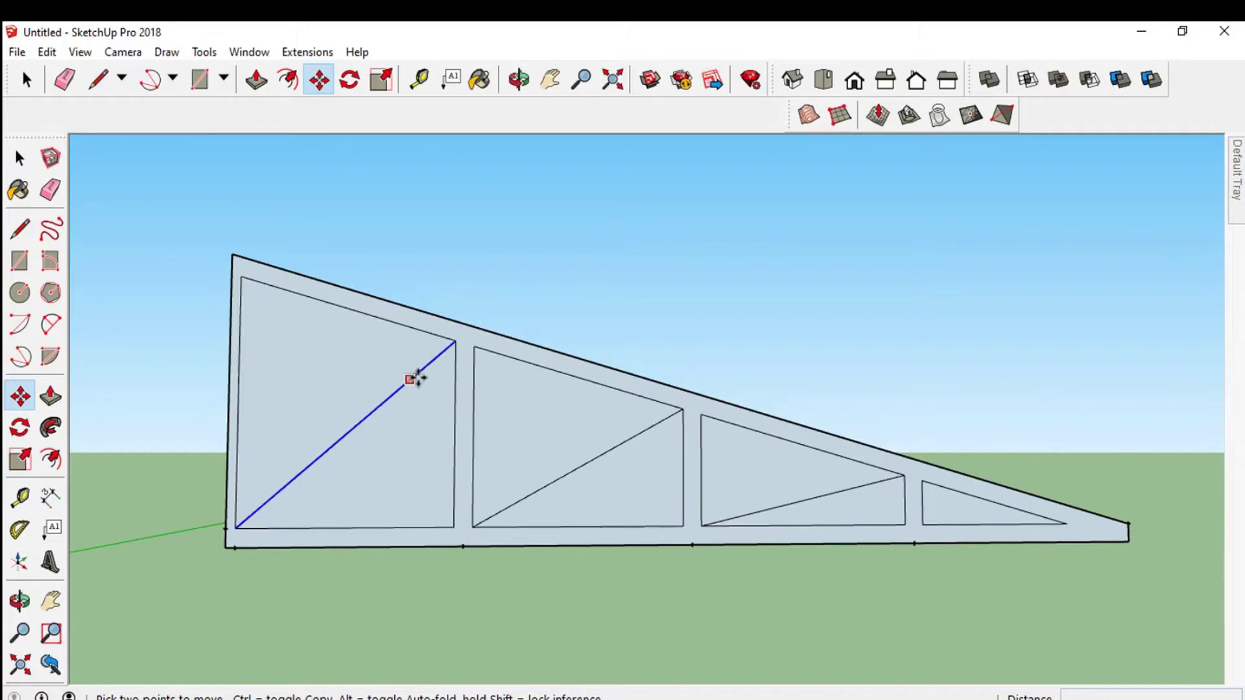
pyautogui.keyDown('ctrl'); pyautogui.click(383, 397); pyautogui.keyUp('ctrl')
pyautogui.write('0.25')
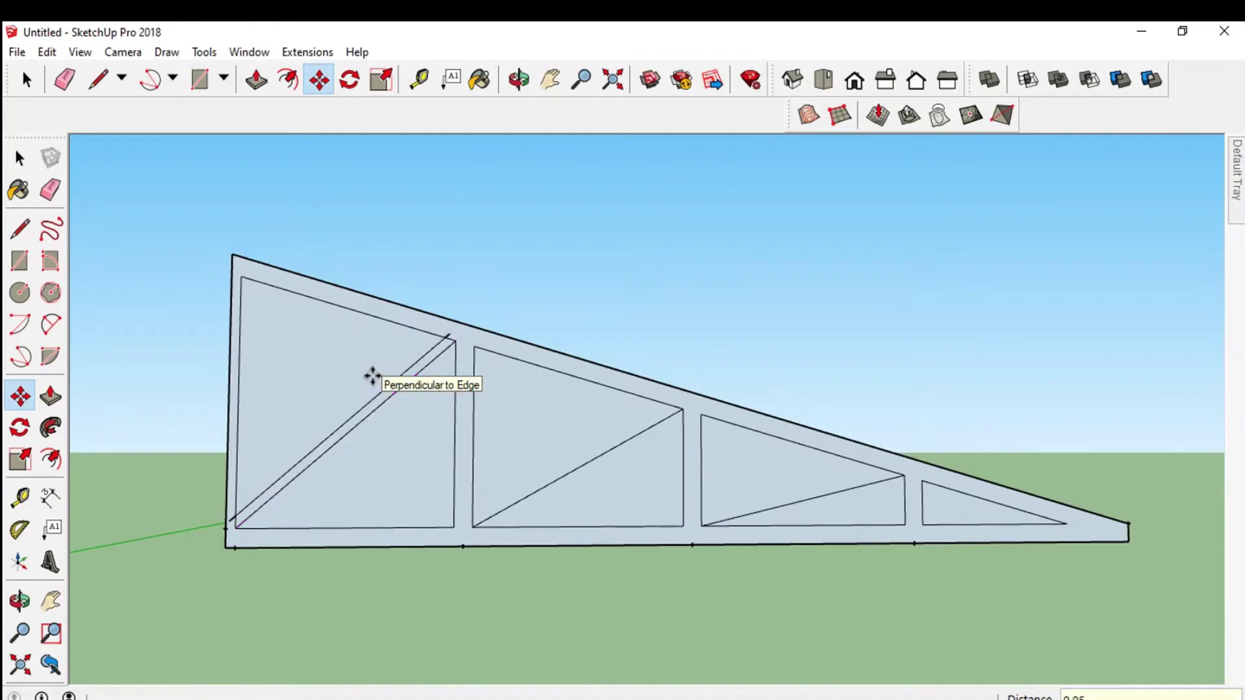
pyautogui.press('Return')
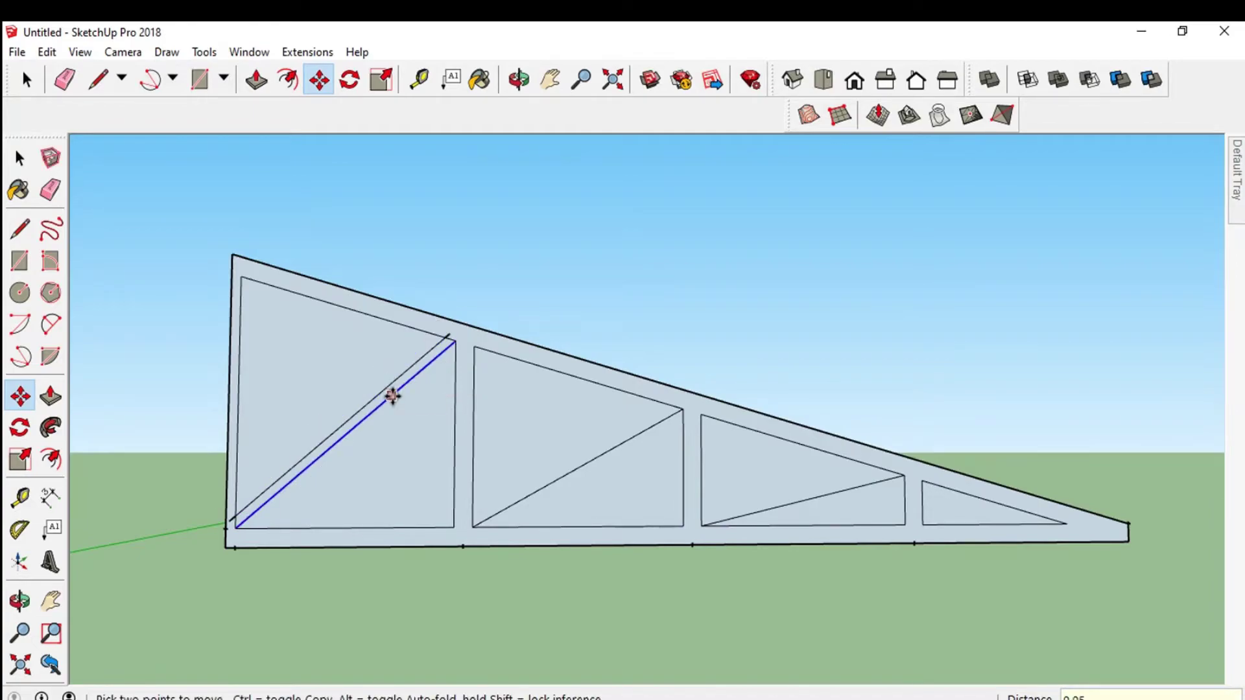
pyautogui.click(391, 397)
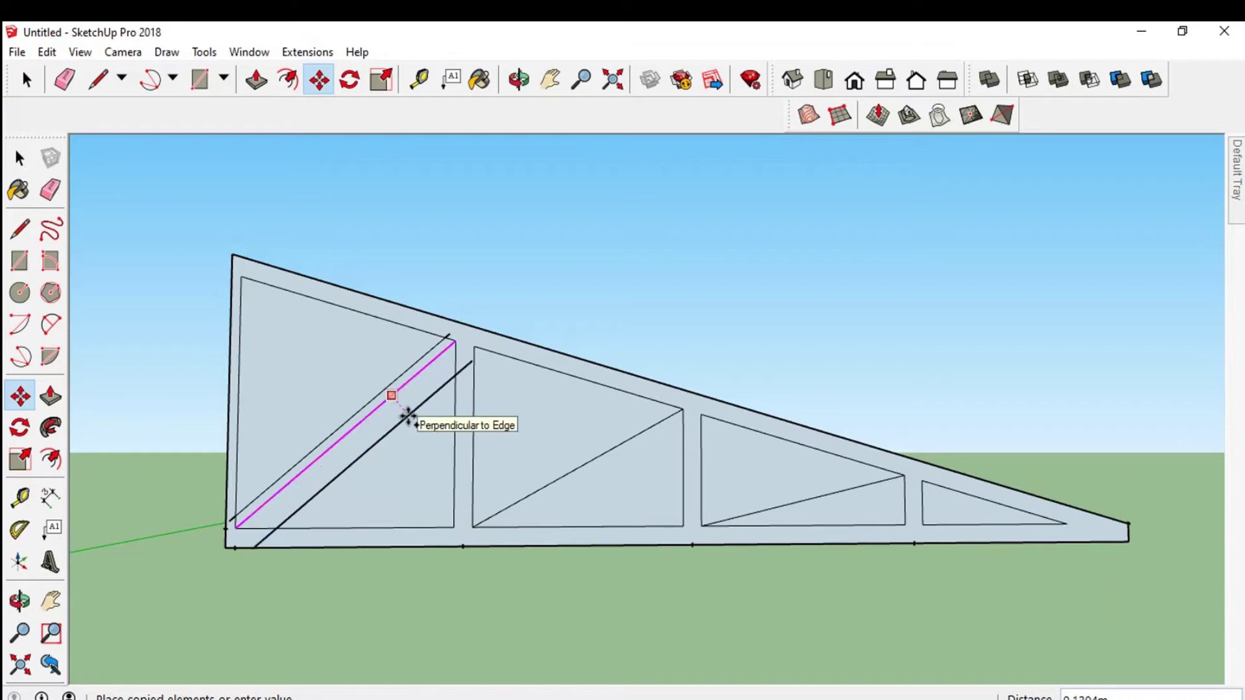
pyautogui.write('5')
pyautogui.press('Return')
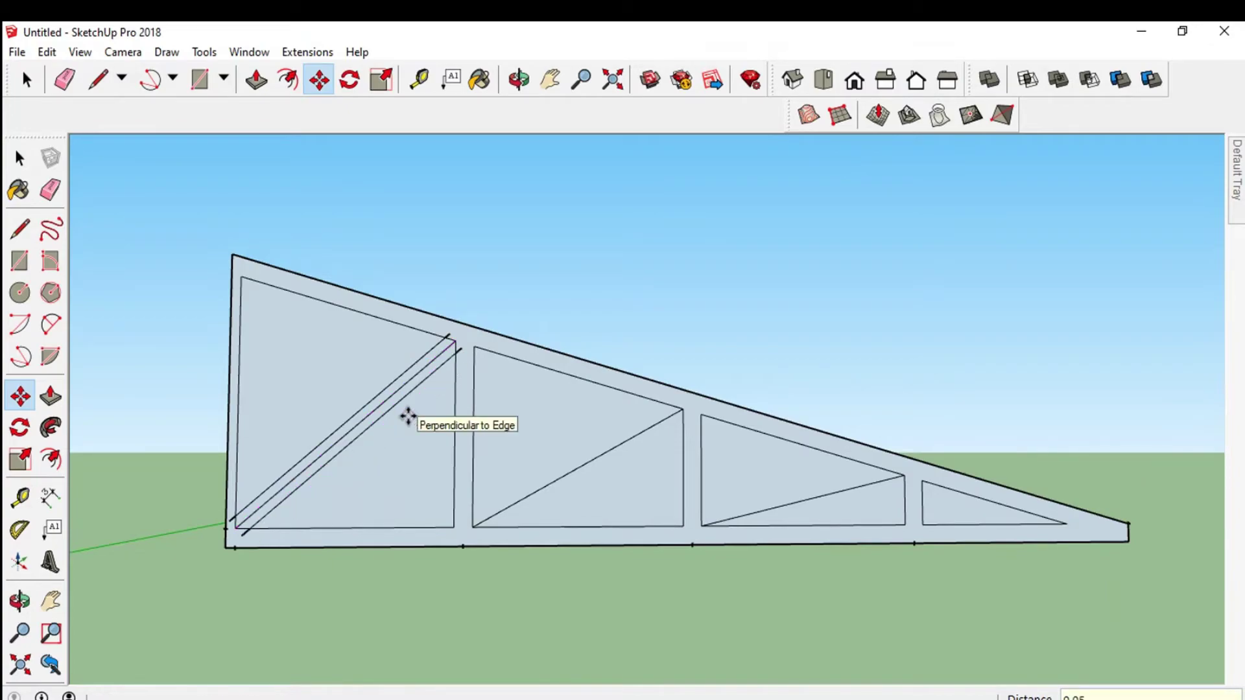
# Copy the middle panel's diagonal edges at a 0.05 offset
pyautogui.click(617, 446)
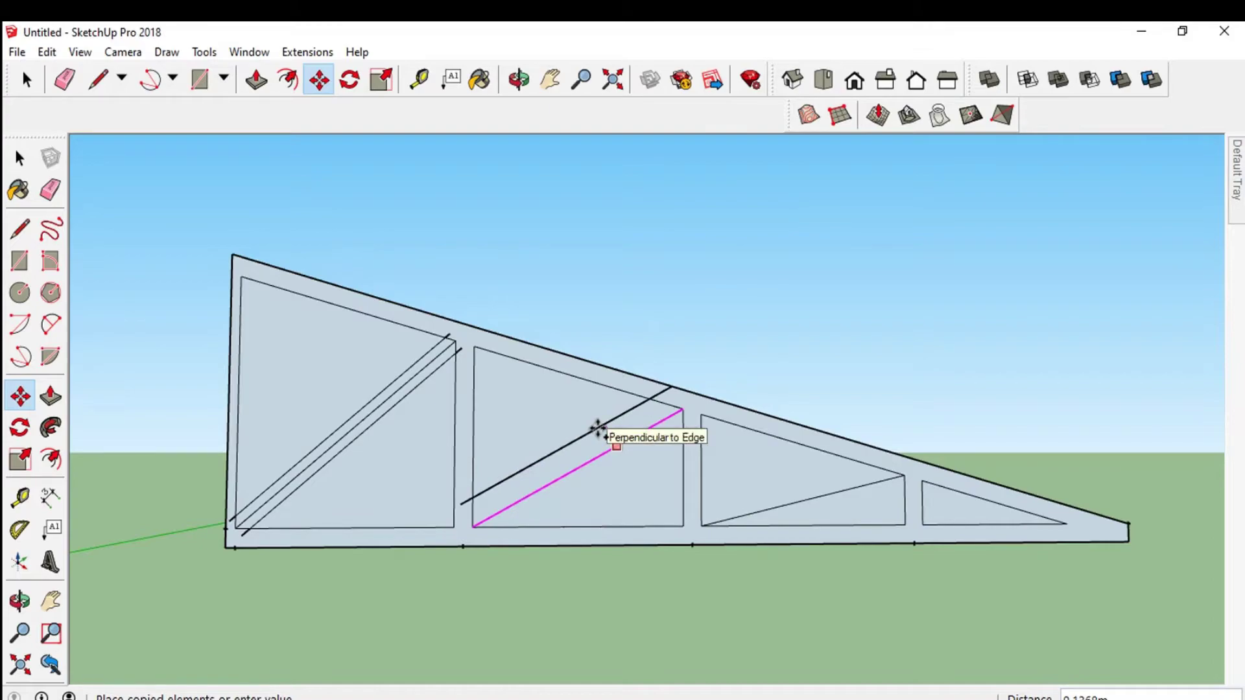
pyautogui.write('0.05')
pyautogui.press('Return')
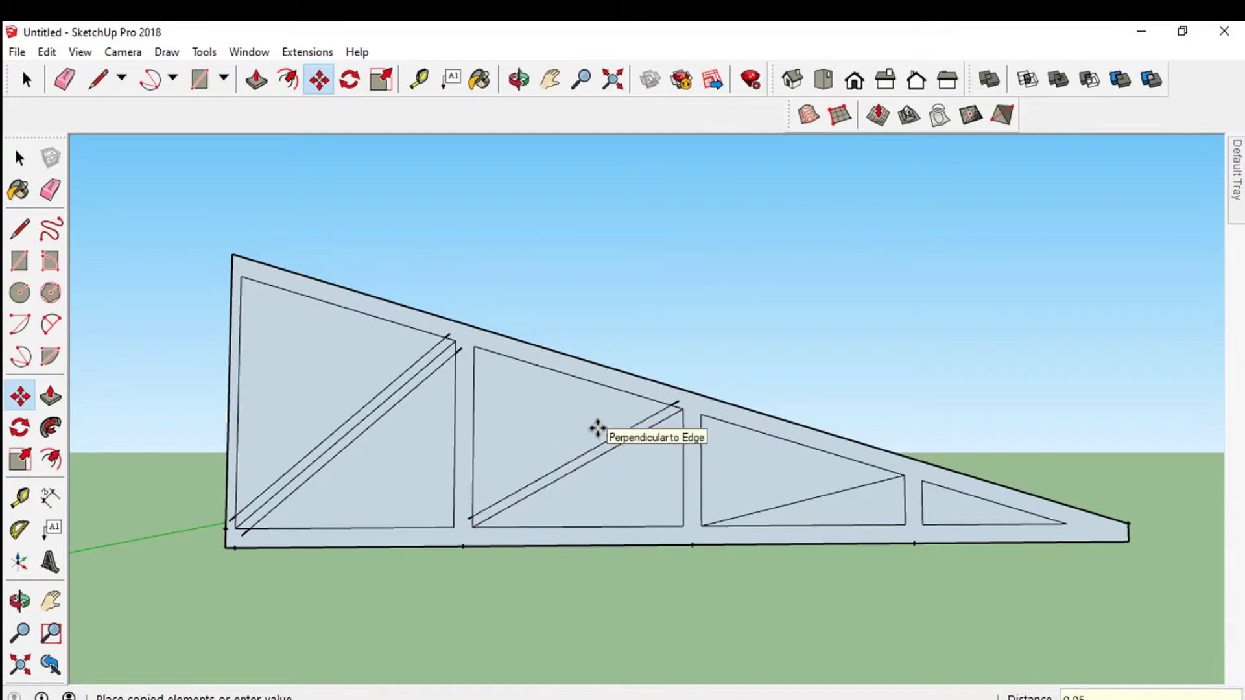
pyautogui.click(625, 442)
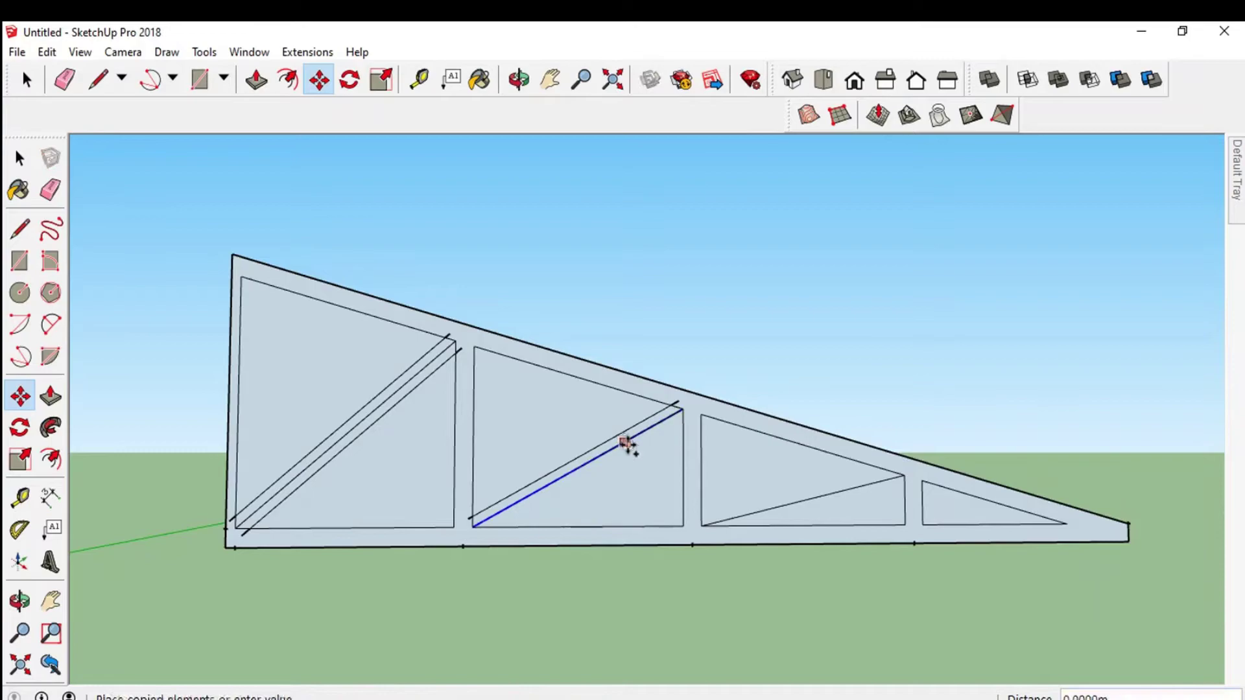
pyautogui.press('ctrl')
pyautogui.write('0.05')
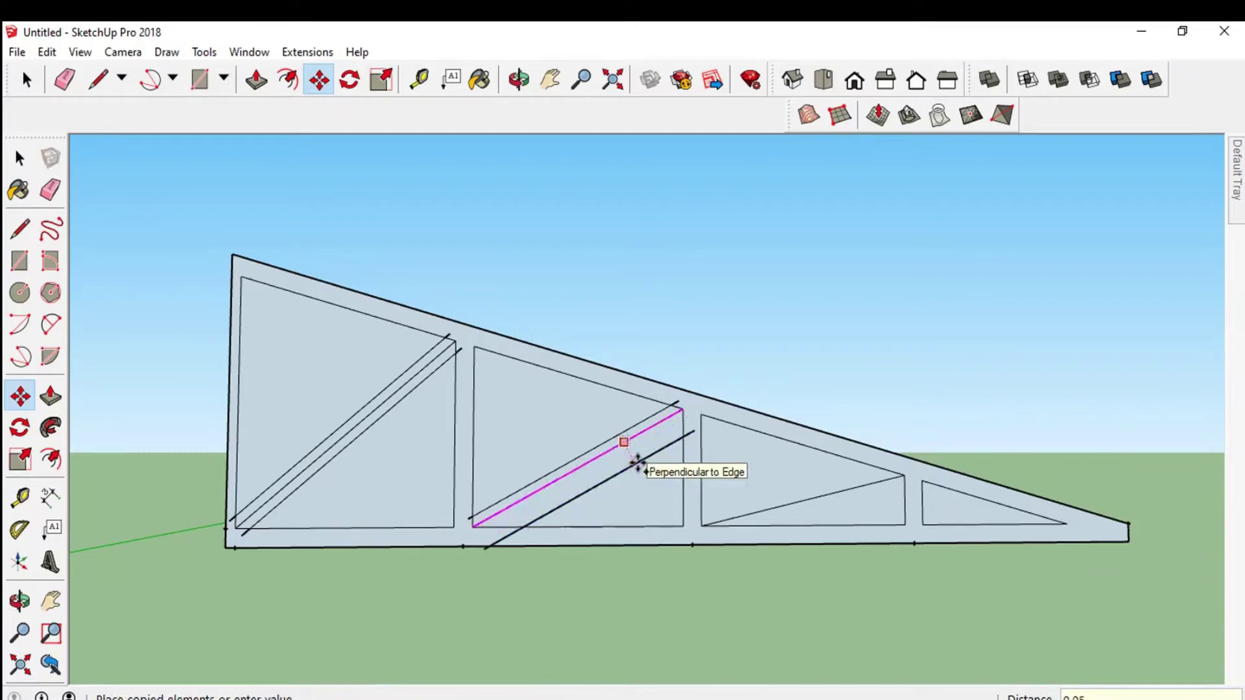
pyautogui.press('Return')
# Copy the third panel's diagonal edges at a 0.05 offset
pyautogui.click(803, 500)
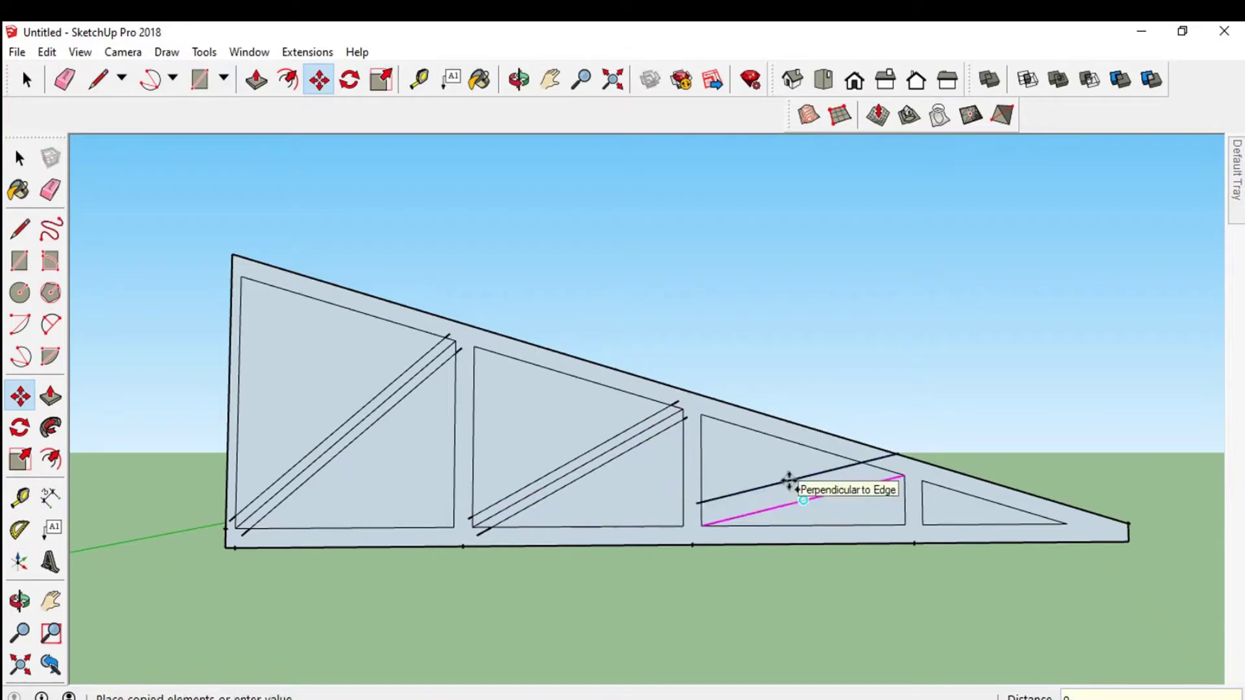
pyautogui.write('.05')
pyautogui.press('Return')
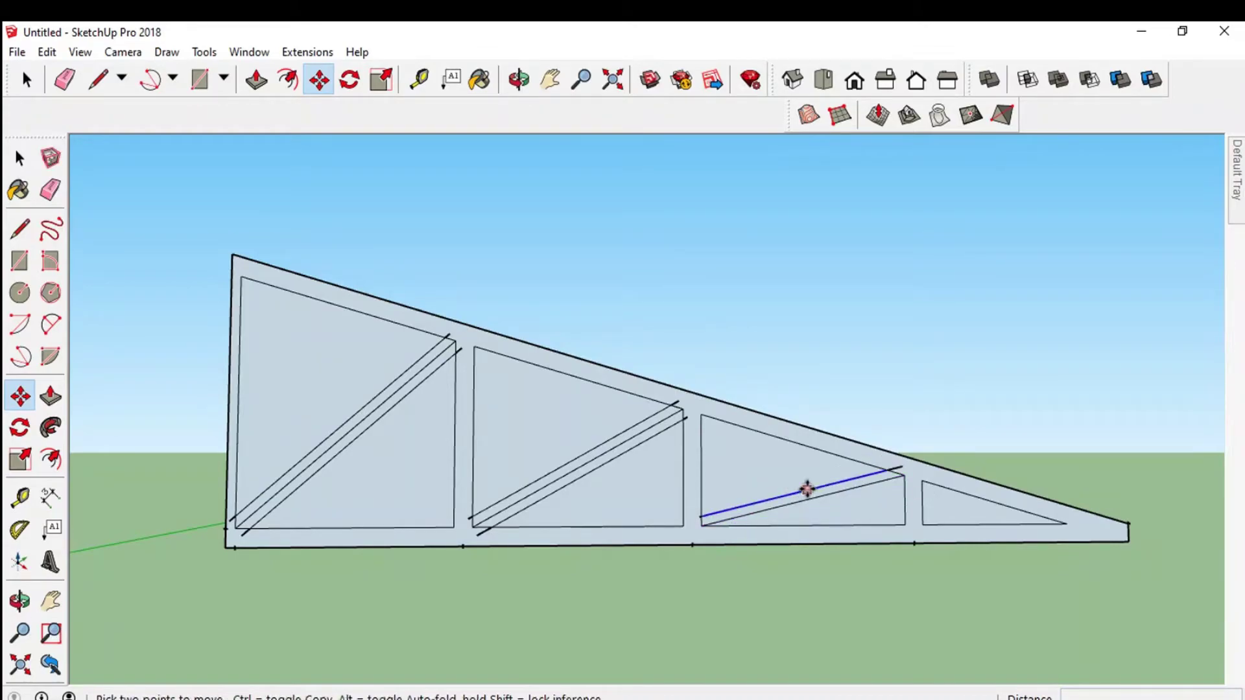
pyautogui.keyDown('ctrl'); pyautogui.click(804, 501); pyautogui.keyUp('ctrl')
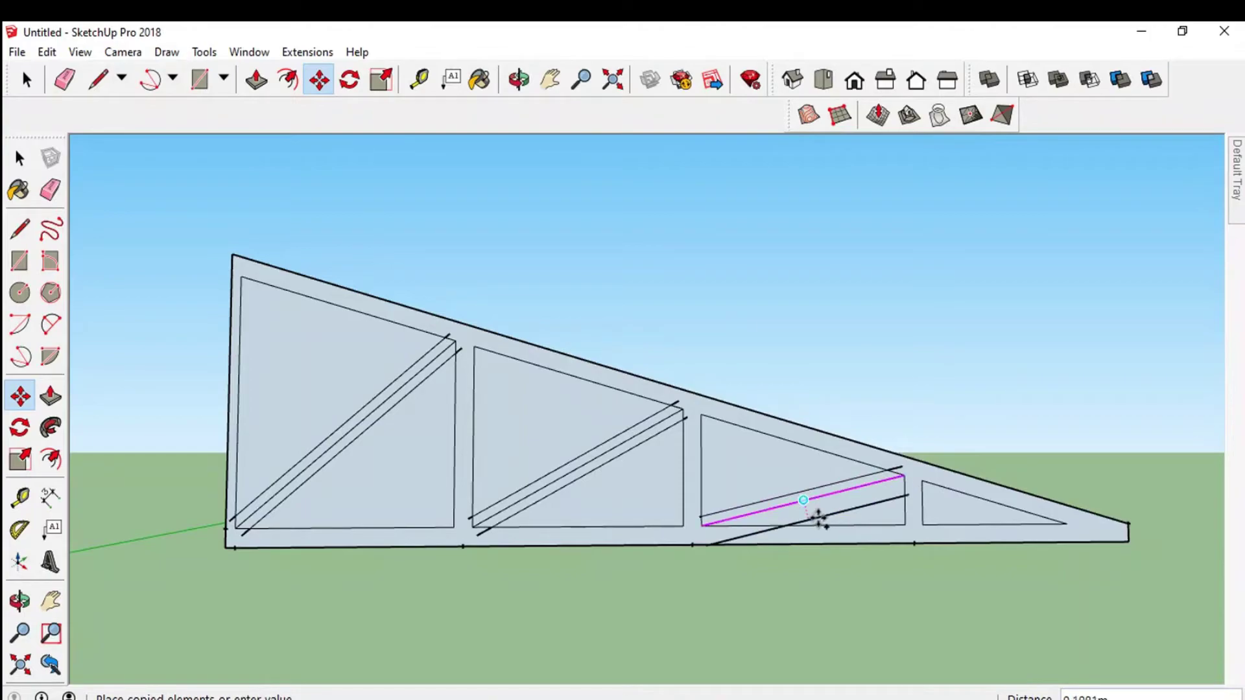
pyautogui.write('0')
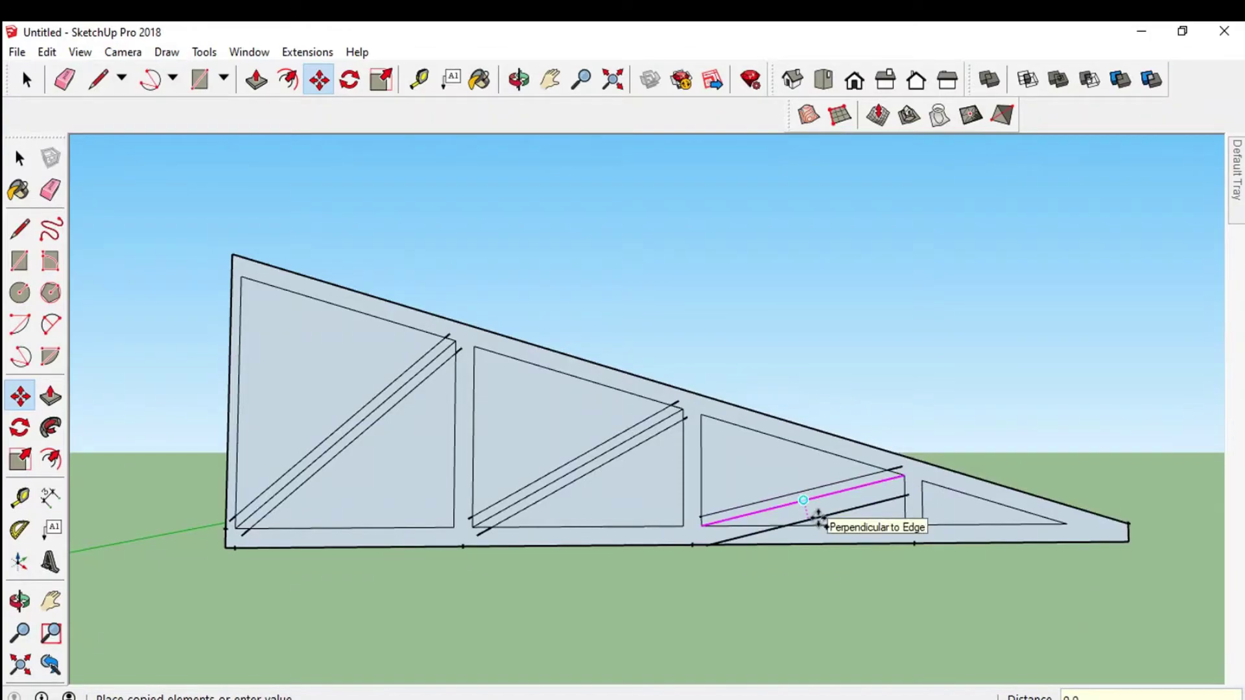
pyautogui.write('5')
pyautogui.press('Return')
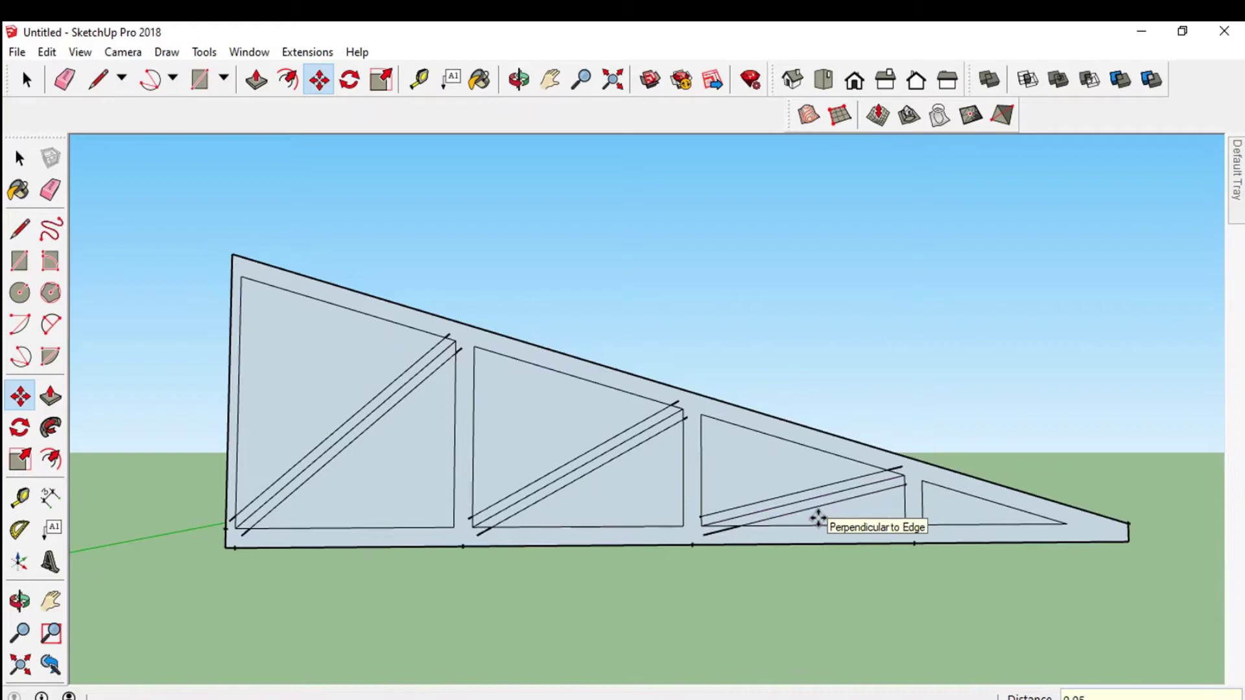
# Erase the lower-left corner stubs, the middle panel's extra diagonal and its overshooting corner stubs
pyautogui.press('e')
pyautogui.scroll(-1, 266, 519)
pyautogui.scroll(1, 234, 527)
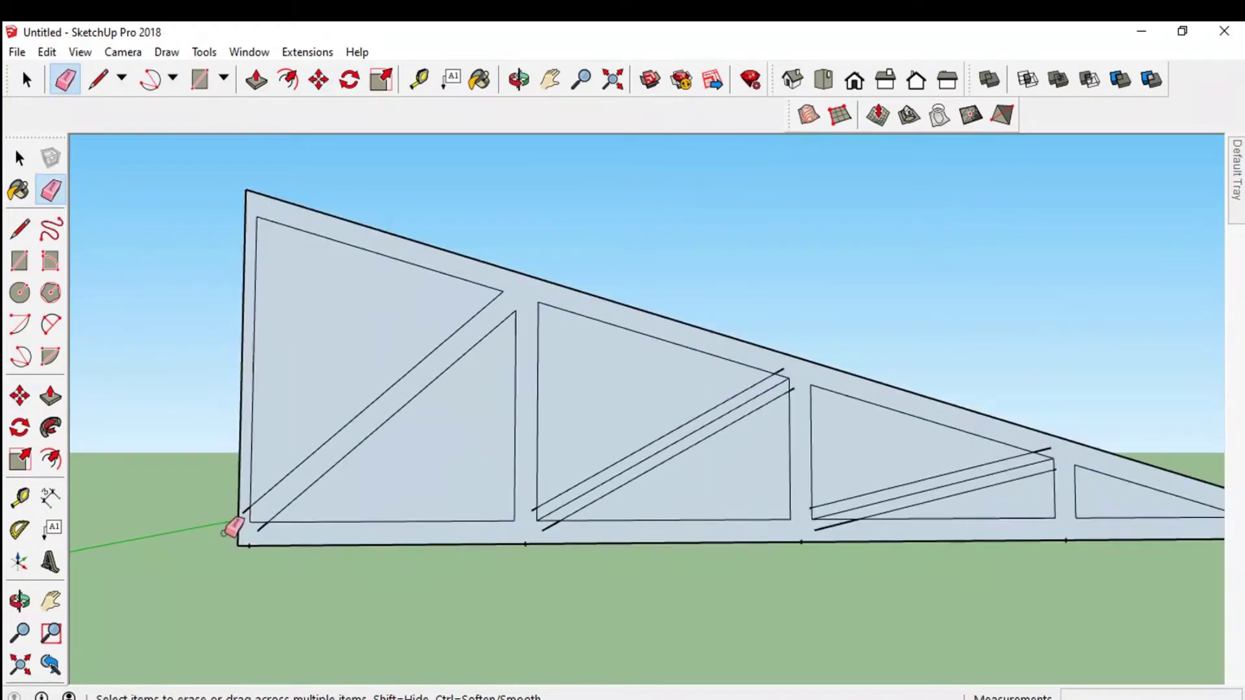
pyautogui.scroll(2, 239, 531)
pyautogui.scroll(1, 239, 532)
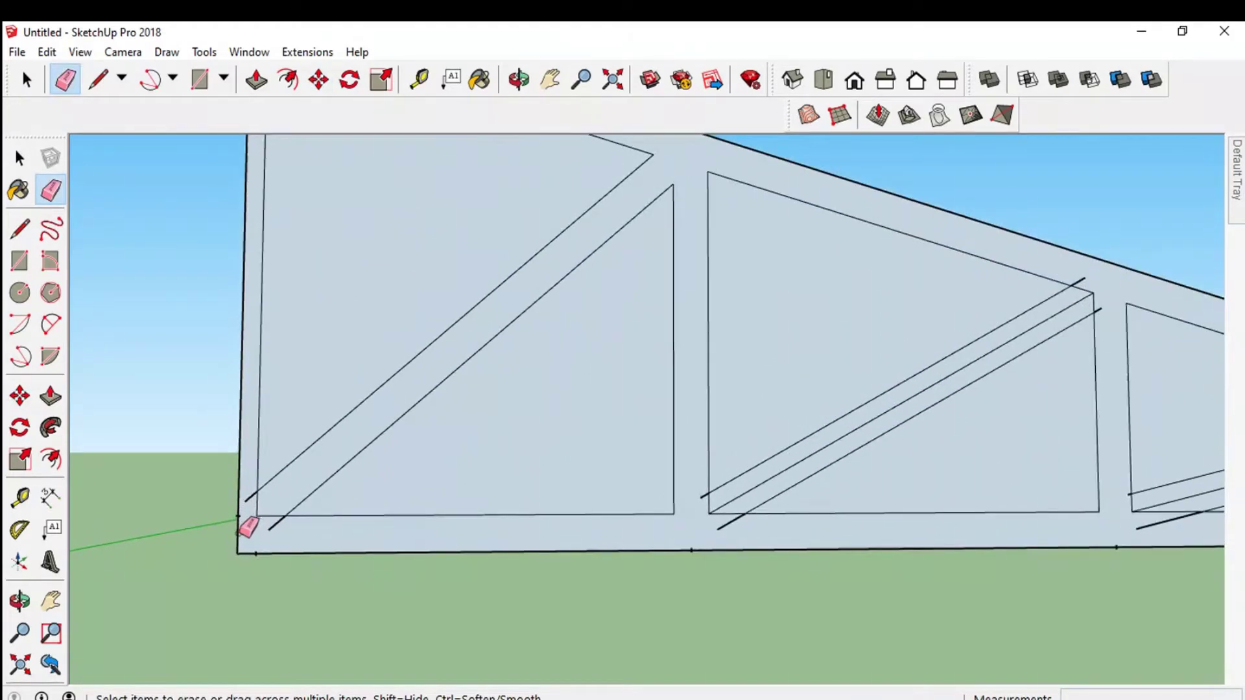
pyautogui.click(261, 506)
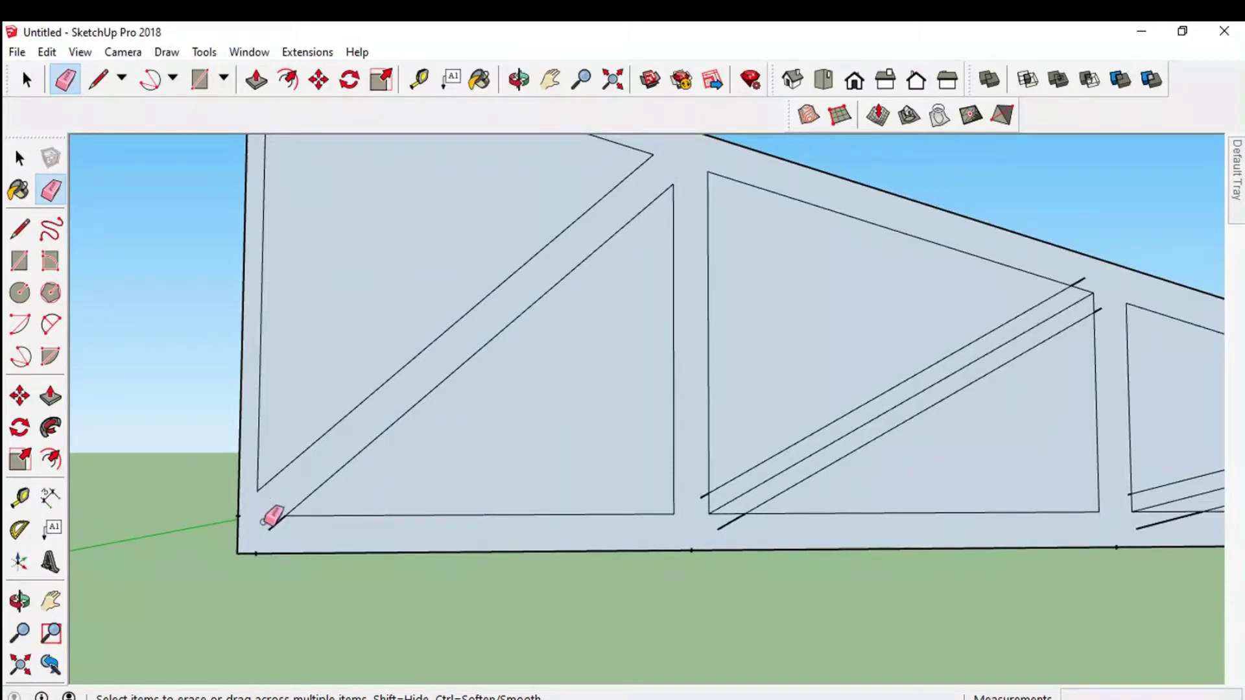
pyautogui.click(720, 506)
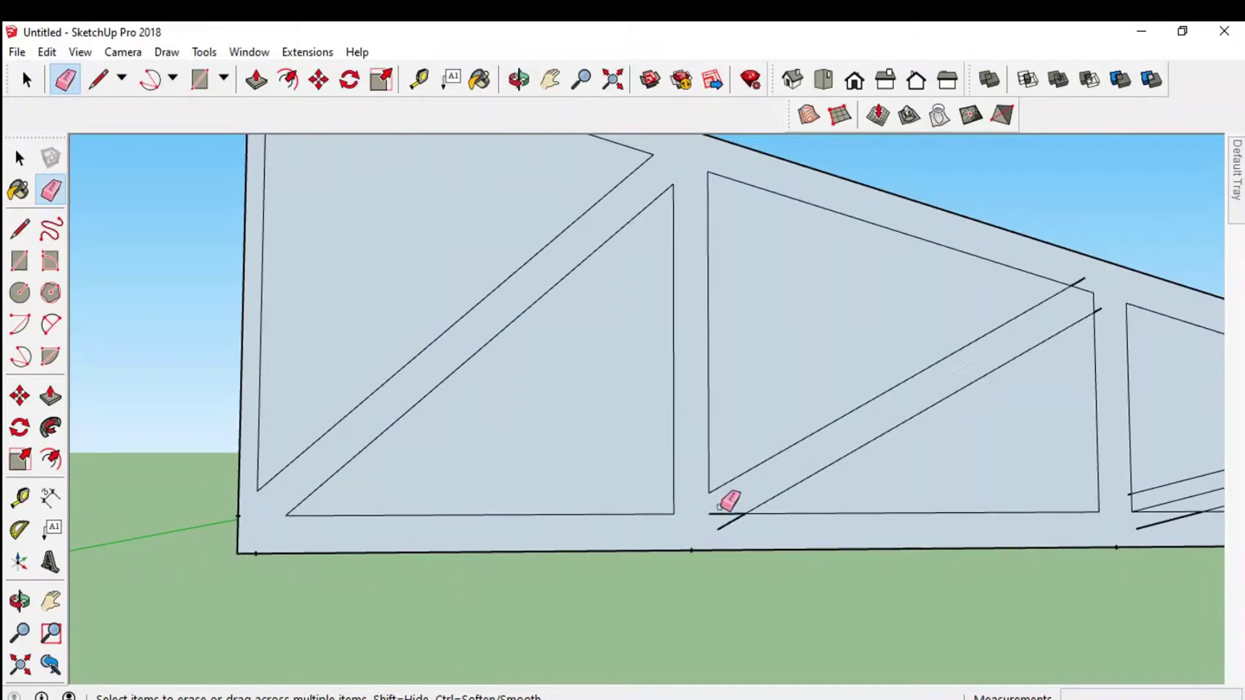
pyautogui.moveTo(719, 508); pyautogui.dragTo(726, 519)
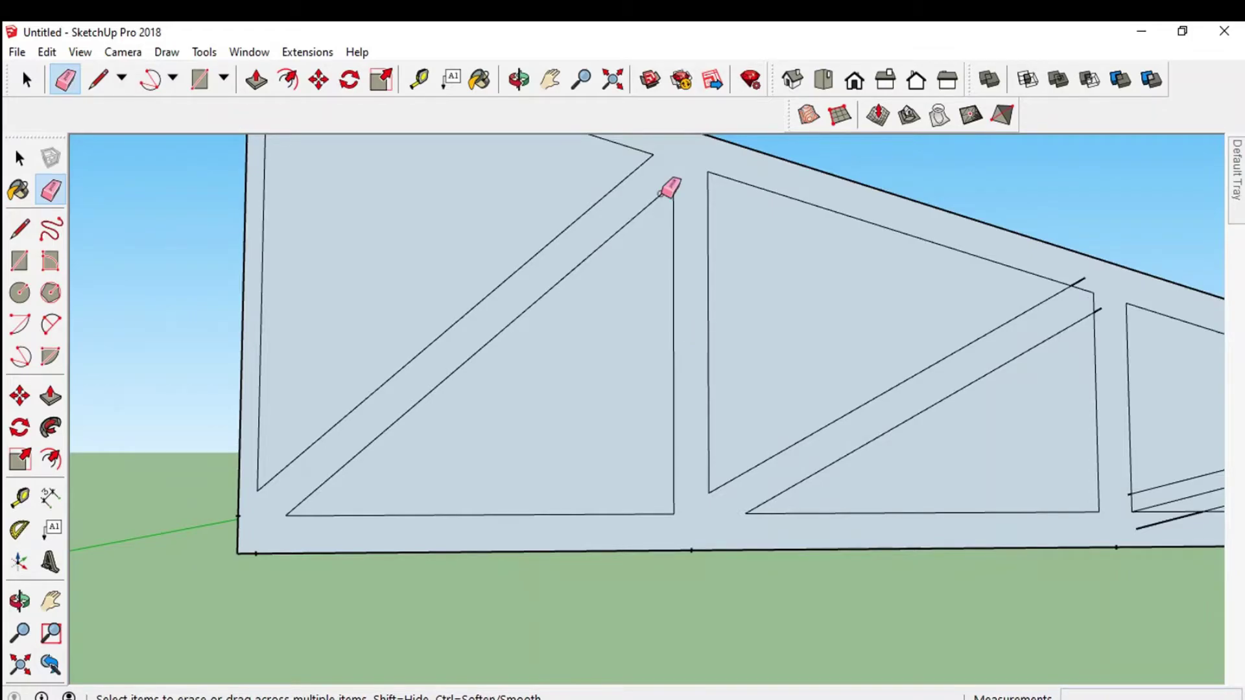
pyautogui.scroll(2, 970, 285)
pyautogui.click(969, 289)
pyautogui.click(976, 292)
# Erase the third panel's extra diagonal and the remaining short stubs and edges
pyautogui.scroll(-2, 940, 363)
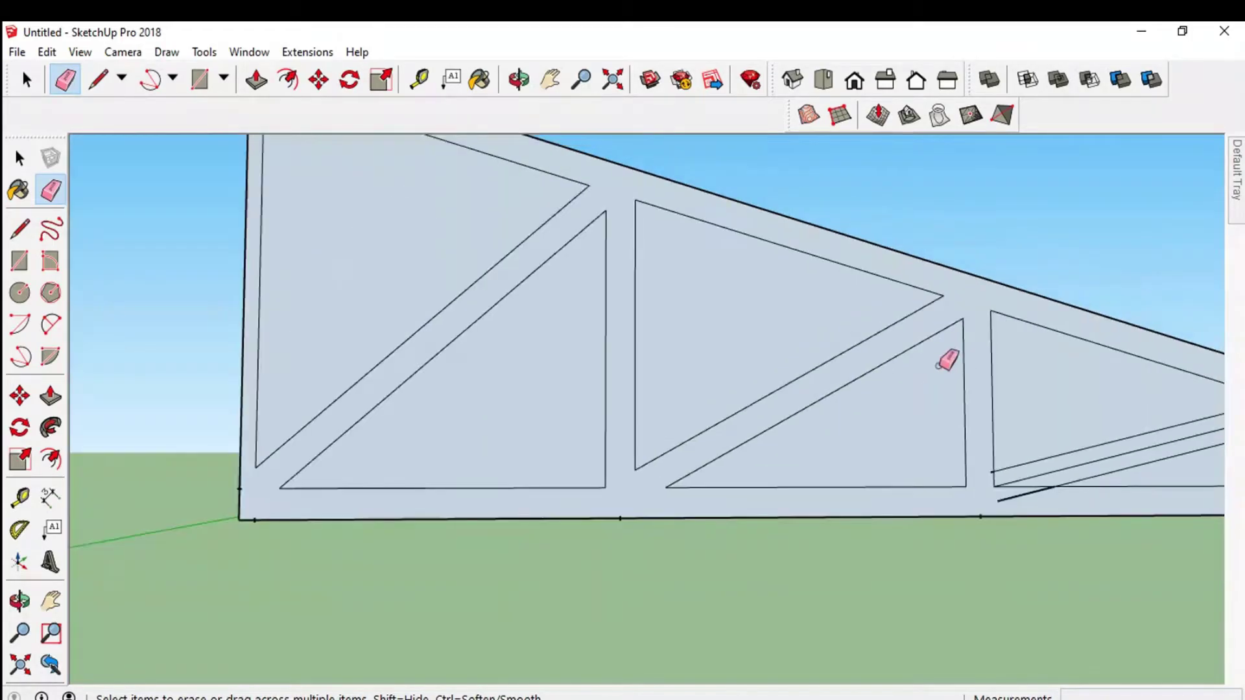
pyautogui.scroll(-1, 947, 360)
pyautogui.scroll(-1, 1203, 397)
pyautogui.scroll(2, 1204, 397)
pyautogui.scroll(1, 1104, 351)
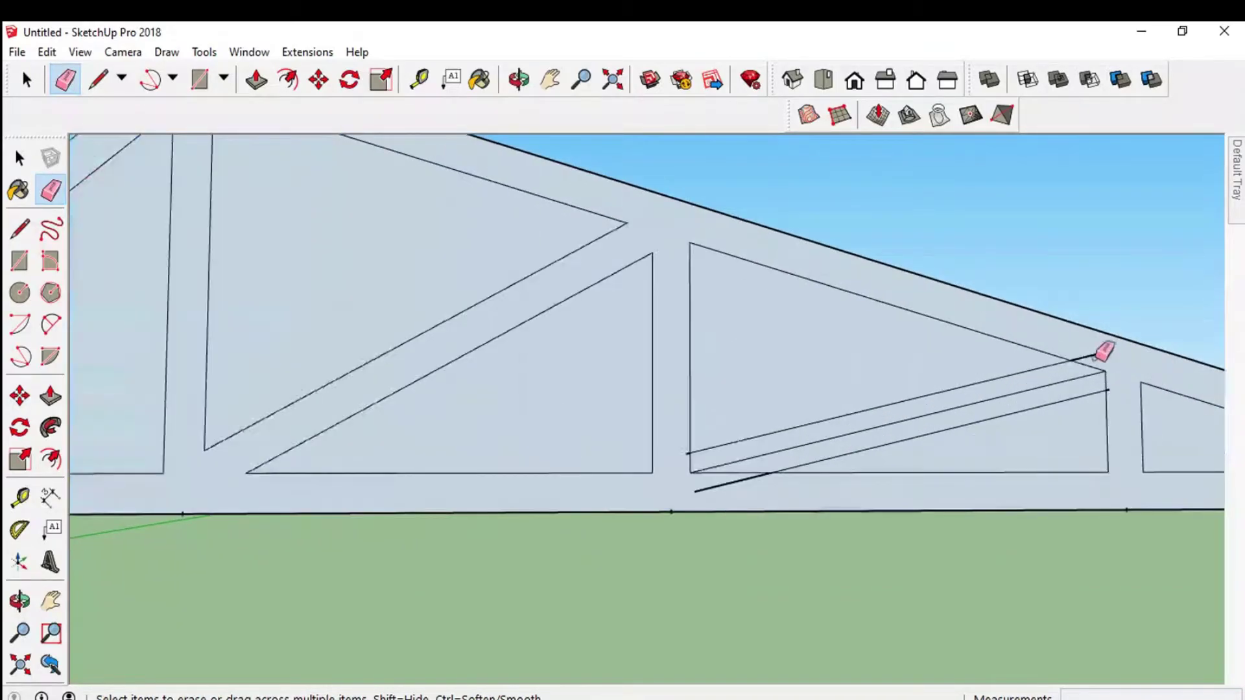
pyautogui.click(1100, 370)
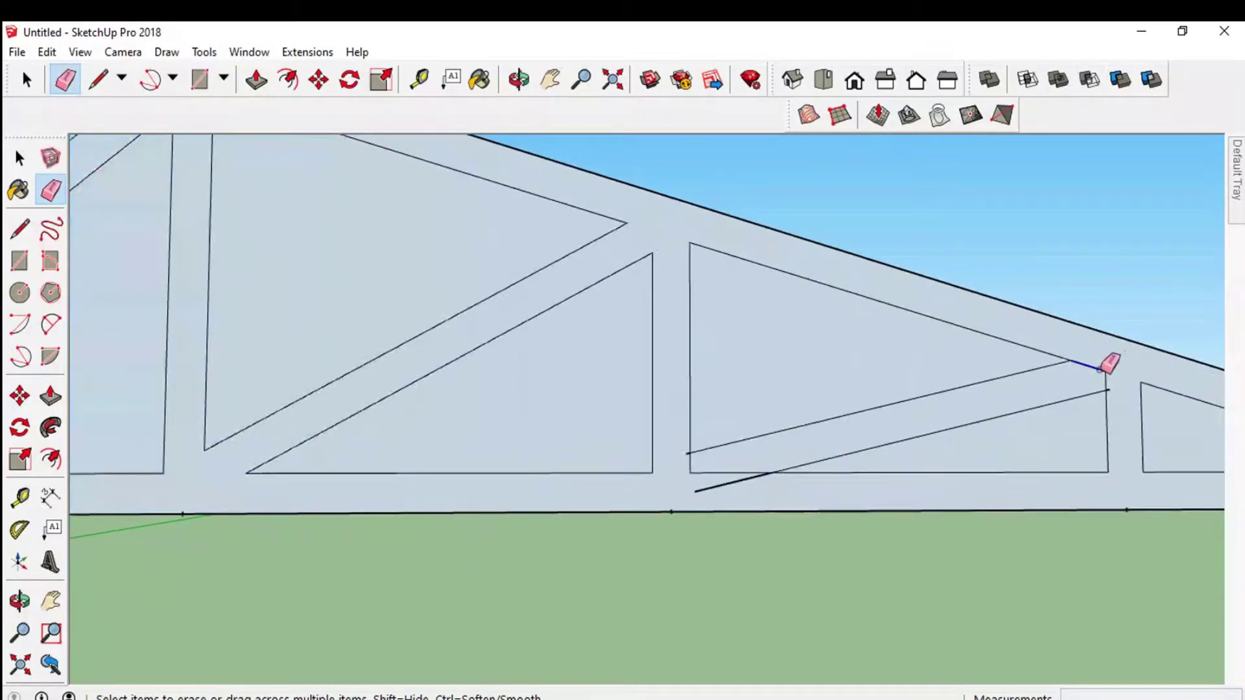
pyautogui.click(1100, 370)
pyautogui.click(1106, 380)
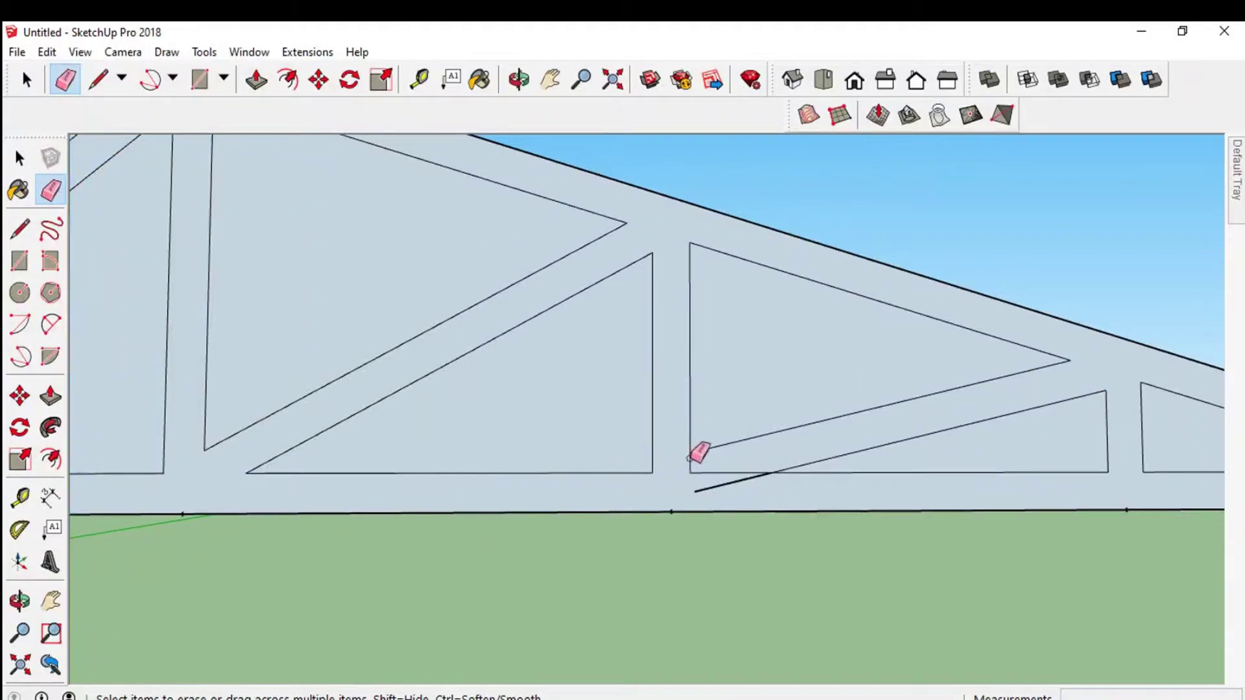
pyautogui.click(689, 453)
pyautogui.click(706, 473)
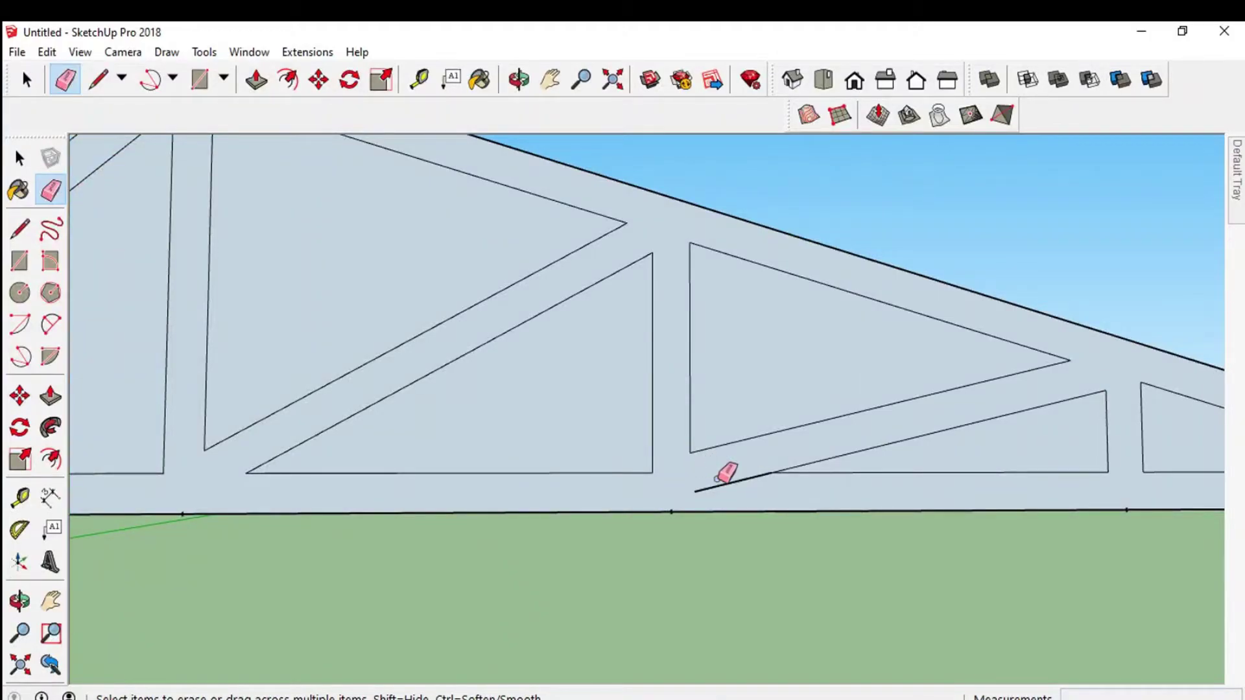
pyautogui.click(717, 483)
pyautogui.scroll(-5, 713, 454)
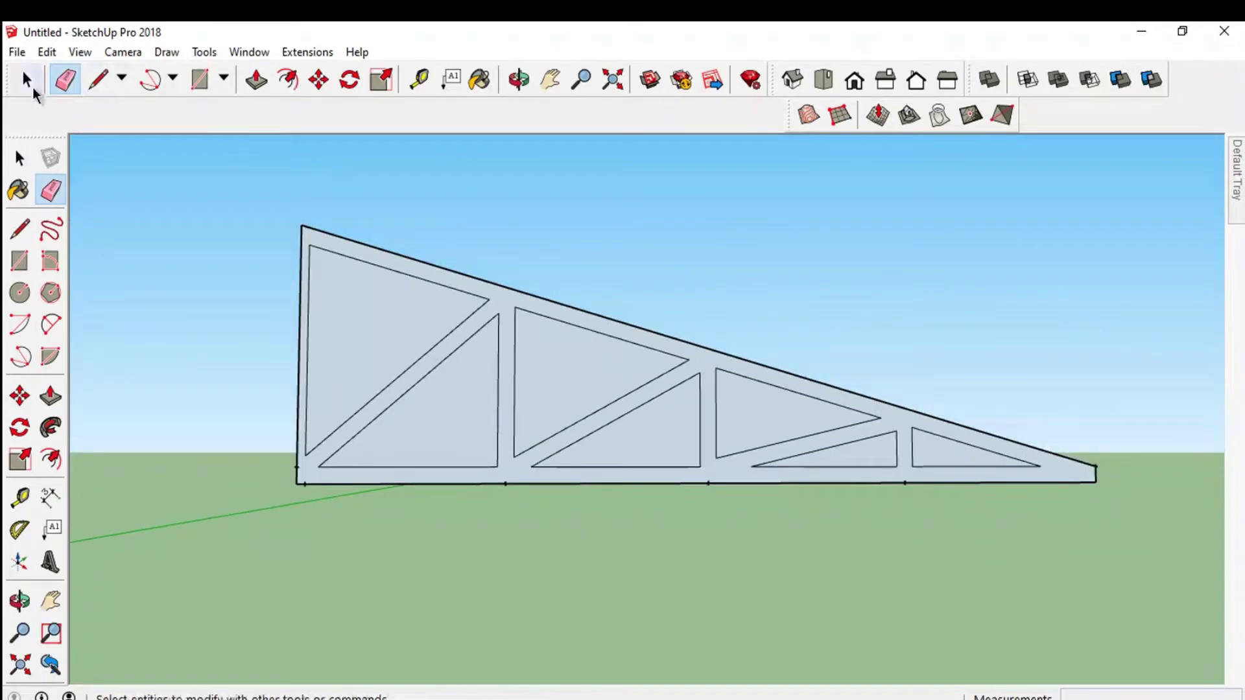
# Delete the upper-left triangle face to open that panel
pyautogui.click(32, 87)
pyautogui.click(362, 311)
pyautogui.press('Delete')
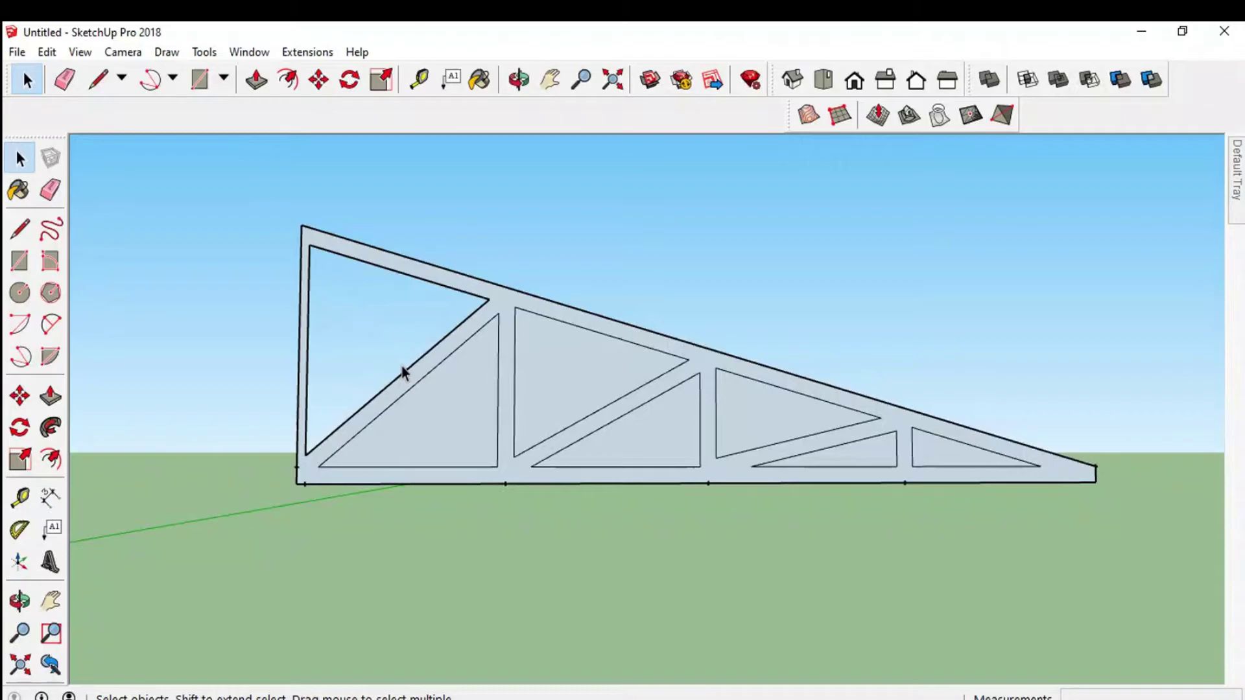
# Delete the remaining triangle faces so every truss panel is open
pyautogui.click(448, 415)
pyautogui.keyDown('ctrl'); pyautogui.click(616, 428); pyautogui.keyUp('ctrl')
pyautogui.press('Delete')
pyautogui.press('Delete')
pyautogui.hotkey('shift', 'z')
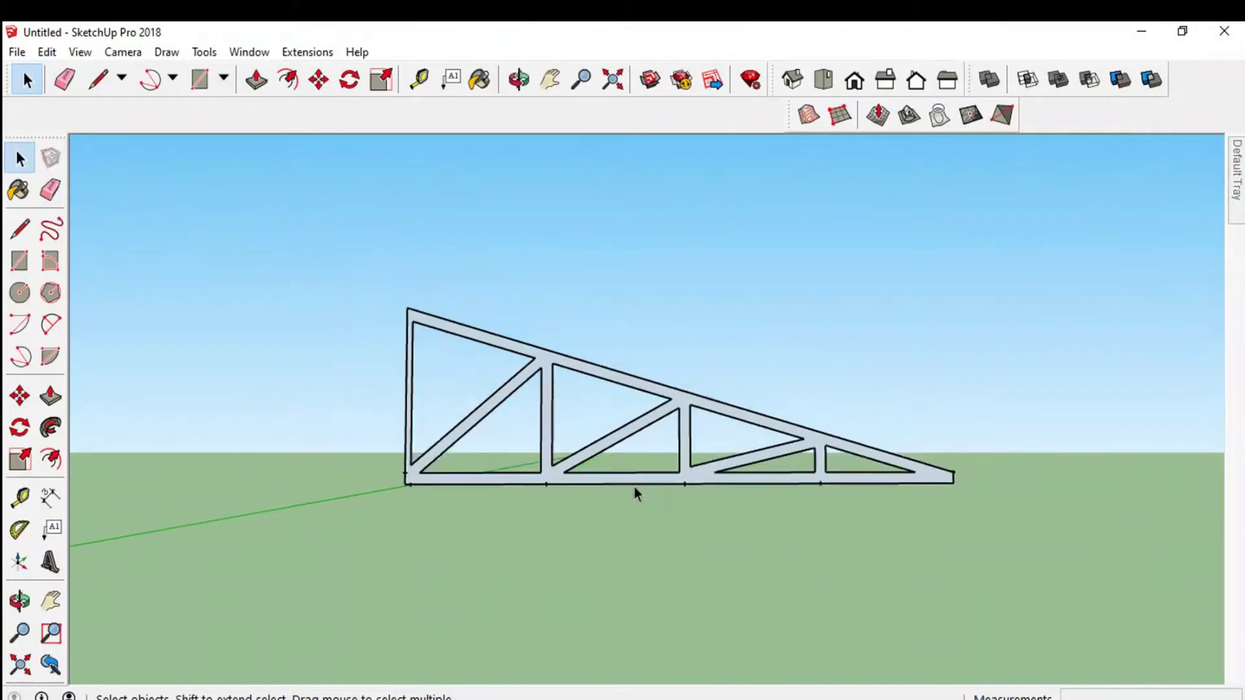
pyautogui.moveTo(642, 292)
pyautogui.mouseDown(button='middle')
pyautogui.moveTo(658, 509)
pyautogui.moveTo(579, 557)
pyautogui.moveTo(445, 606)
pyautogui.moveTo(456, 584)
pyautogui.mouseUp(button='middle')
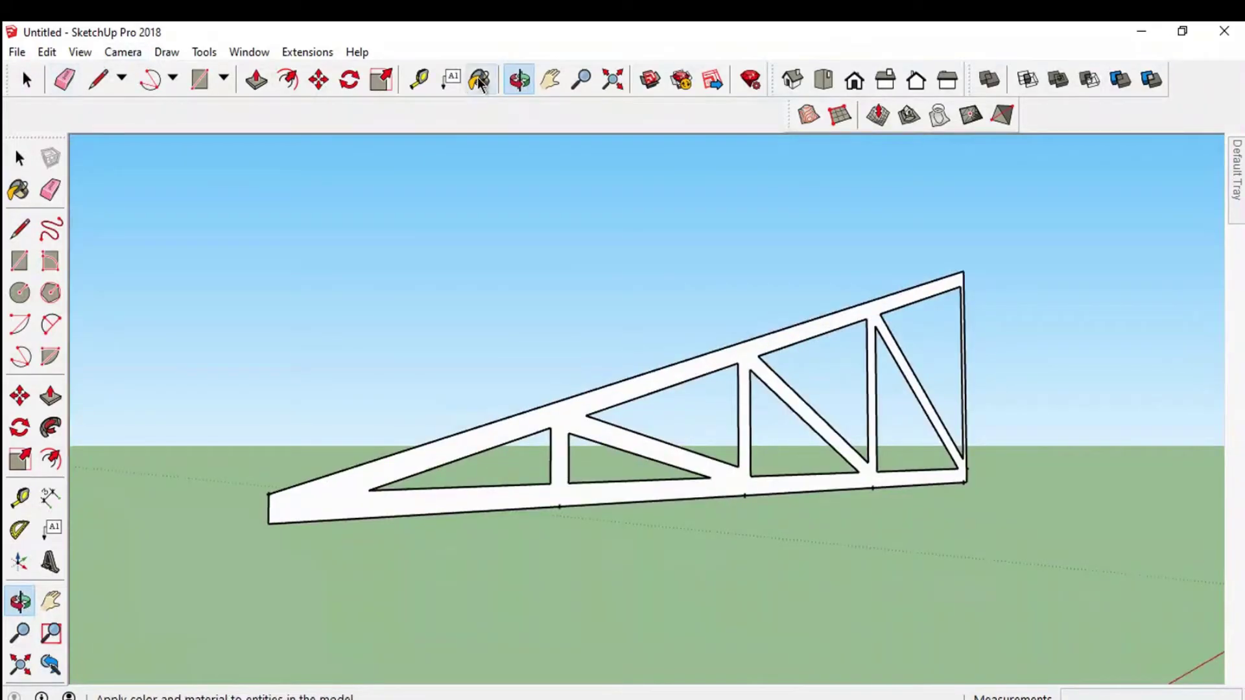
# Push/Pull the truss face 0.1 m thick into a solid frame
pyautogui.click(256, 80)
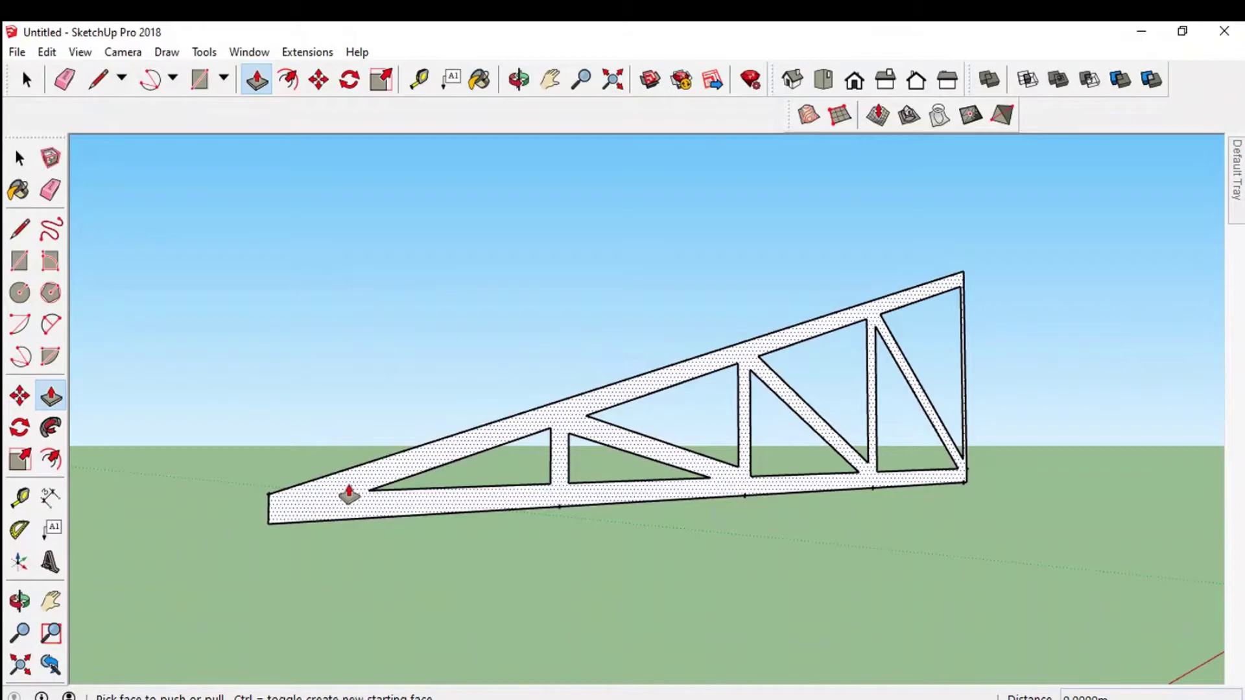
pyautogui.click(349, 498)
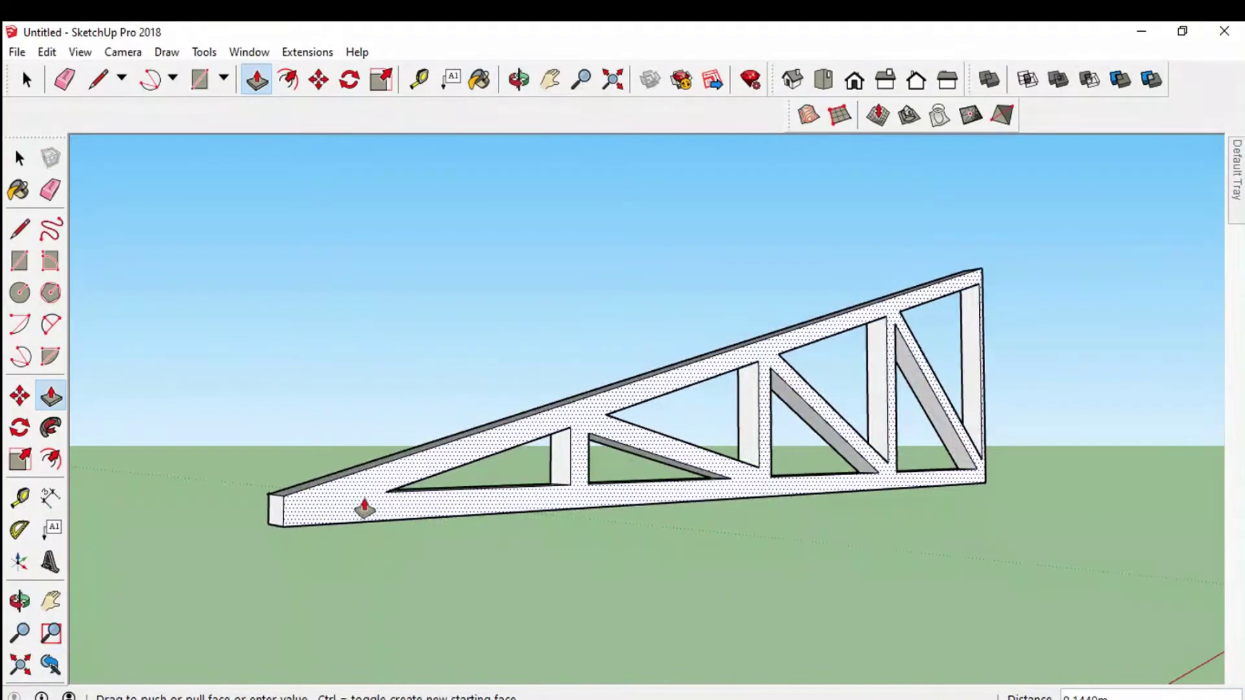
pyautogui.write('0.1')
pyautogui.press('Return')
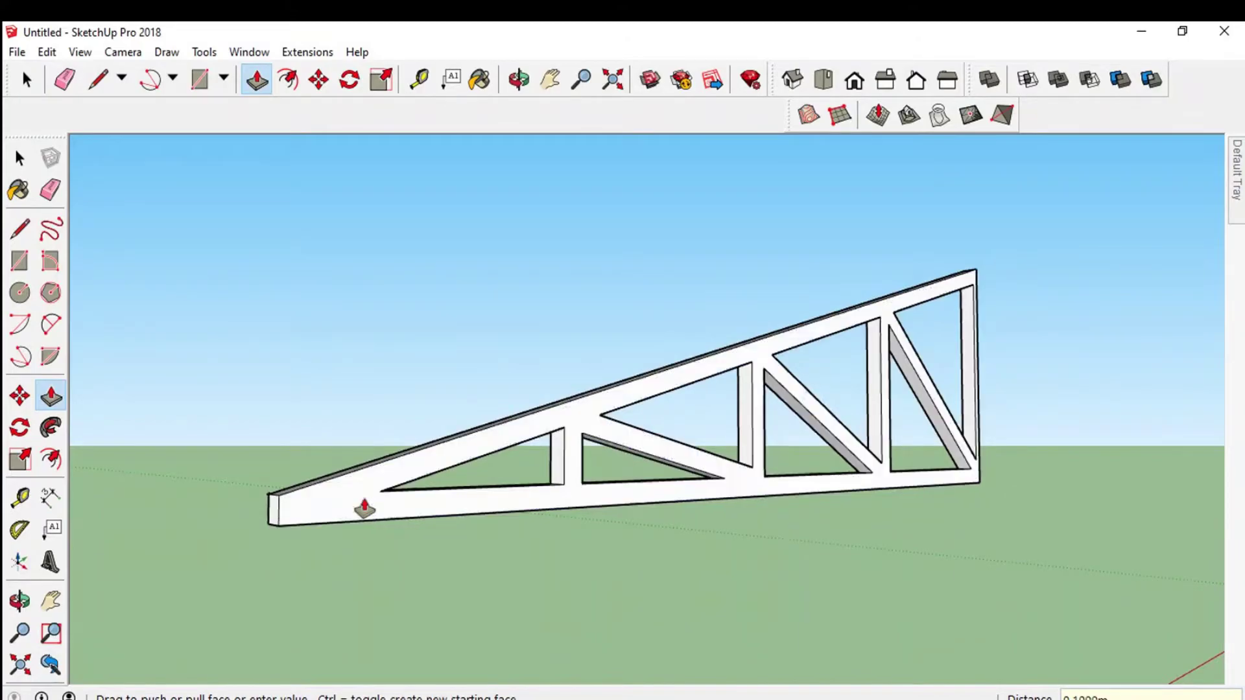
pyautogui.click(519, 79)
pyautogui.moveTo(779, 292)
pyautogui.mouseDown()
pyautogui.moveTo(1033, 527)
pyautogui.moveTo(894, 500)
pyautogui.mouseUp()
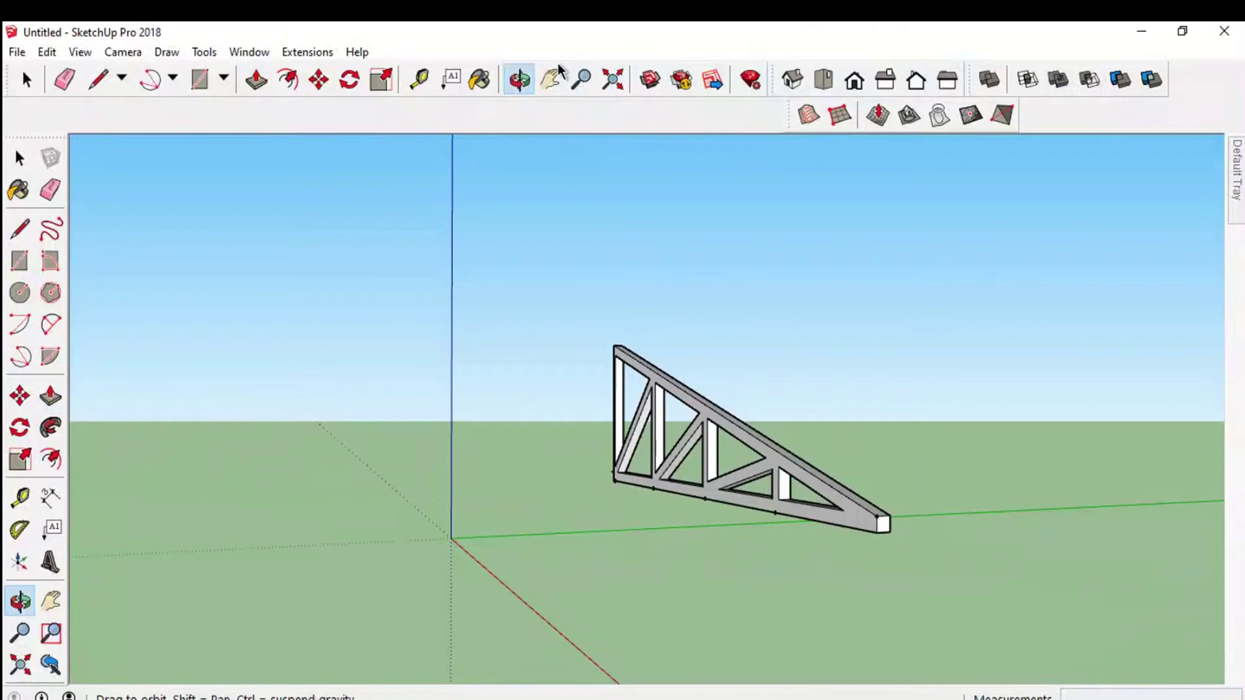
pyautogui.click(550, 79)
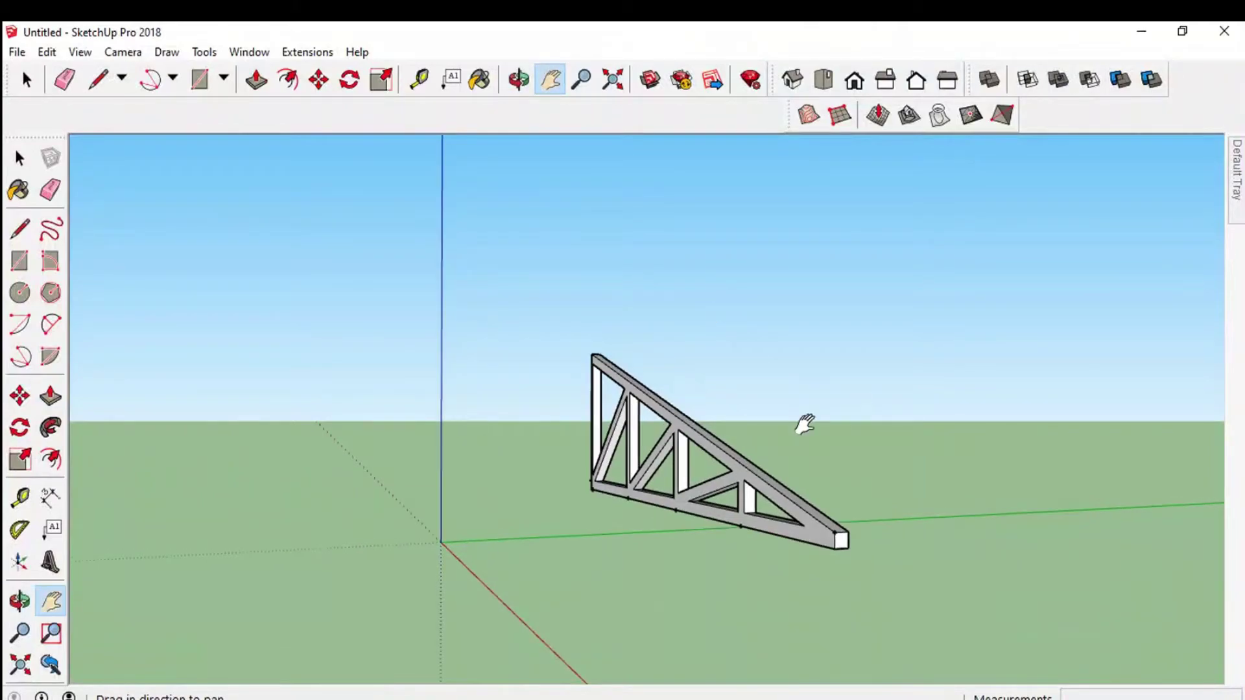
pyautogui.moveTo(806, 423); pyautogui.dragTo(558, 402)
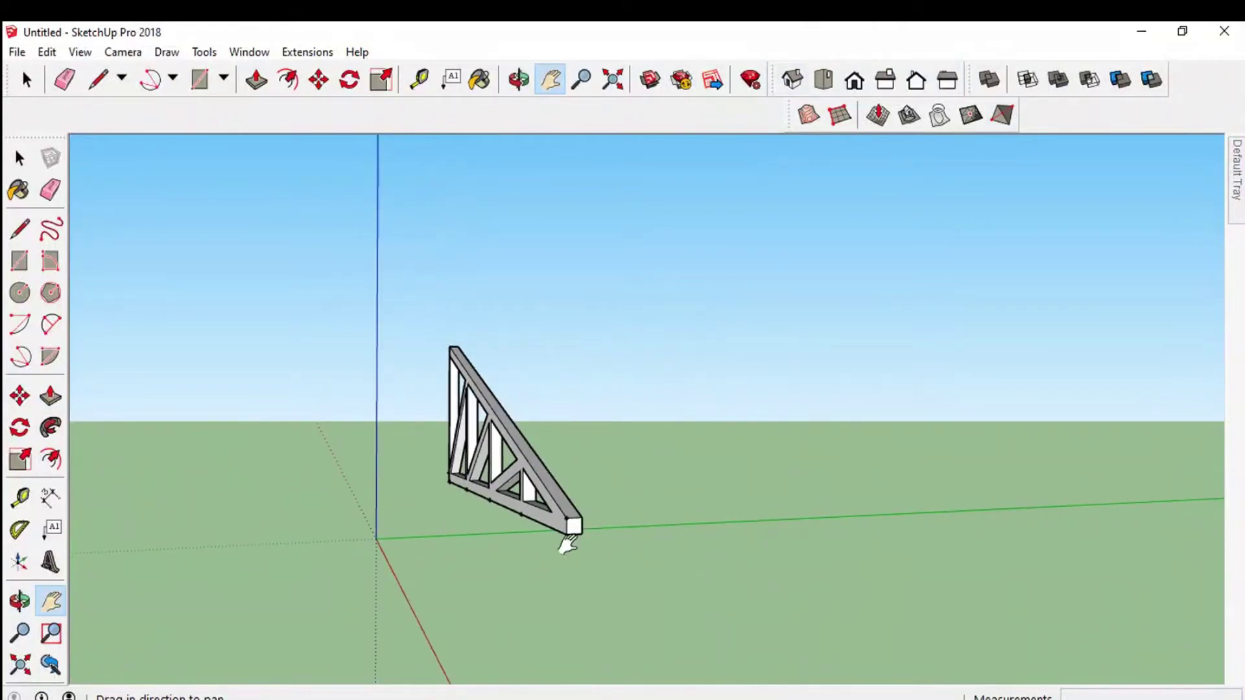
pyautogui.moveTo(558, 547); pyautogui.dragTo(439, 553)
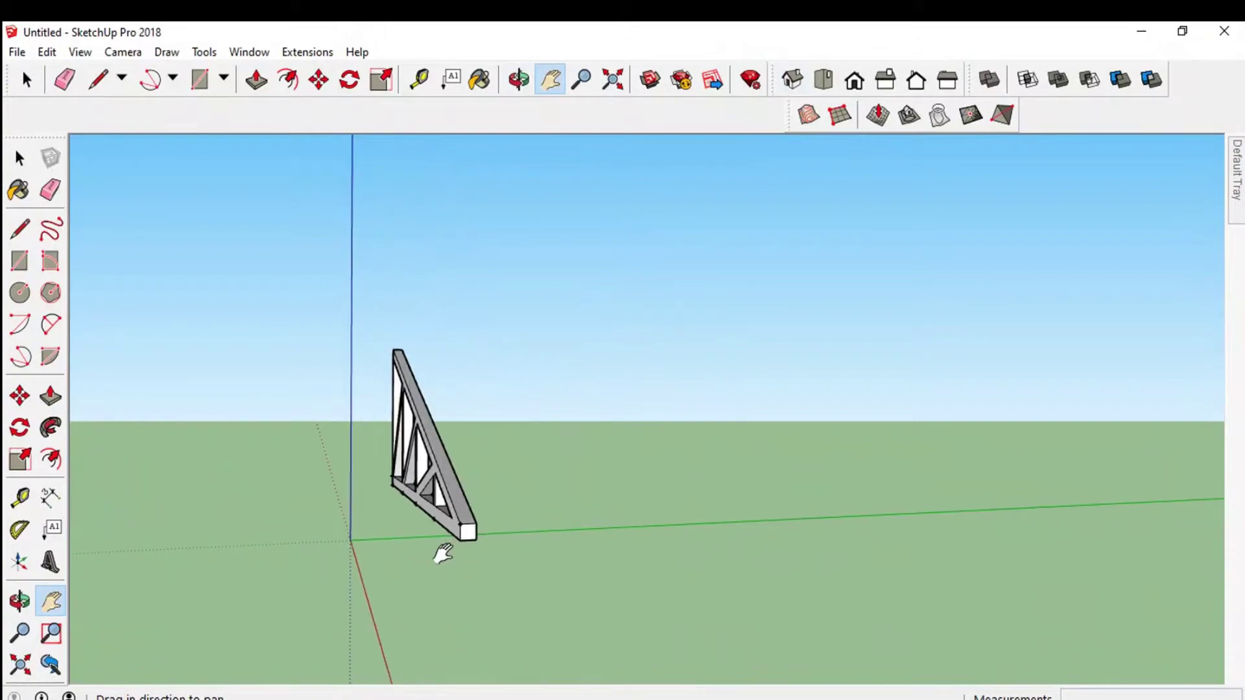
pyautogui.click(519, 79)
pyautogui.moveTo(532, 422); pyautogui.dragTo(454, 425)
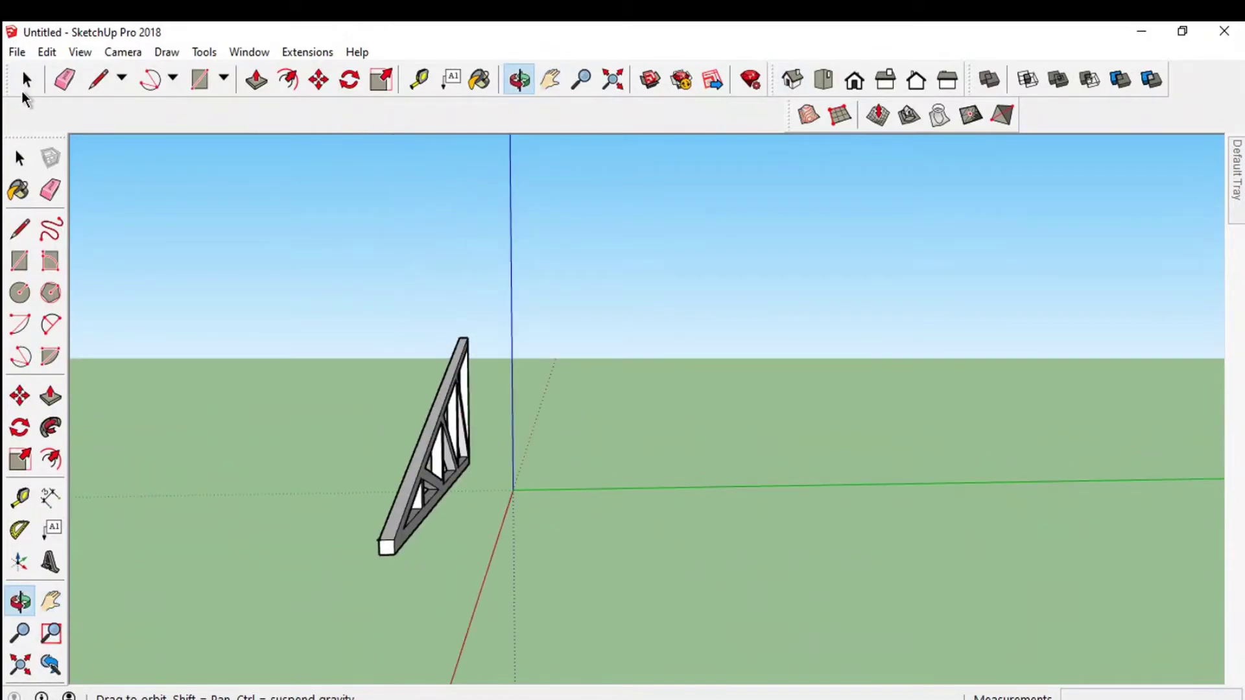
pyautogui.click(26, 79)
pyautogui.click(408, 514)
# Copy the whole truss 2 m along the green axis
pyautogui.tripleClick(408, 516)
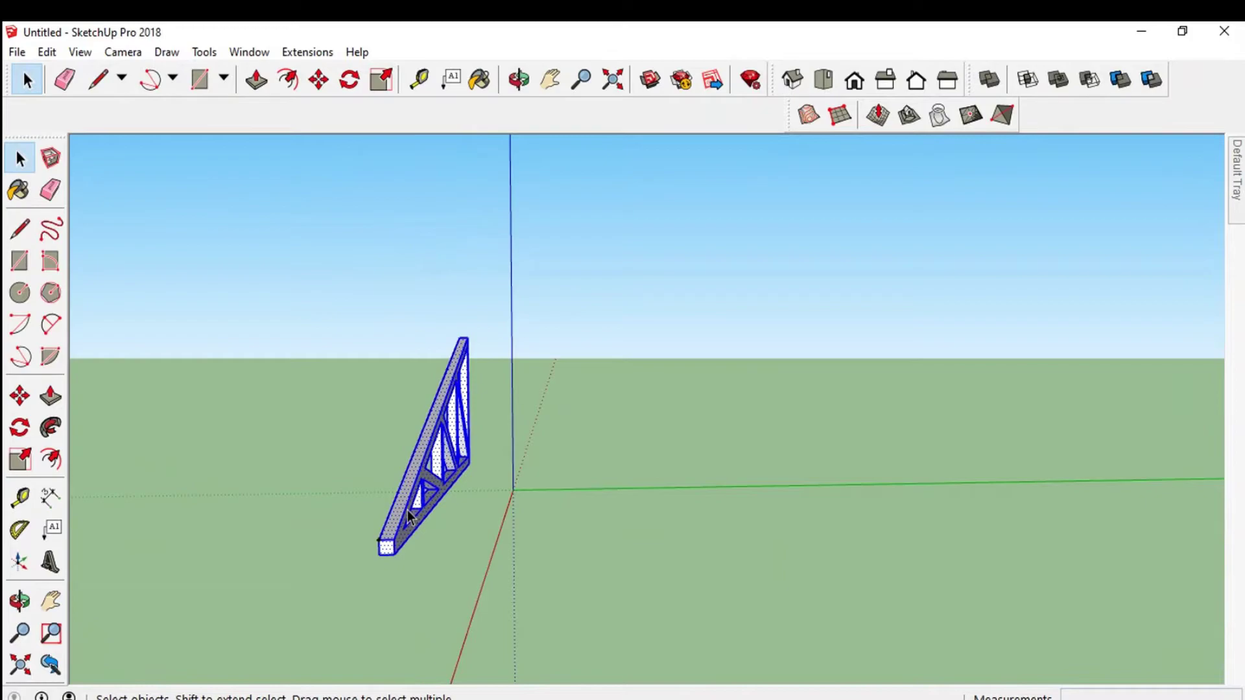
pyautogui.press('m')
pyautogui.press('ctrl')
pyautogui.click(394, 555)
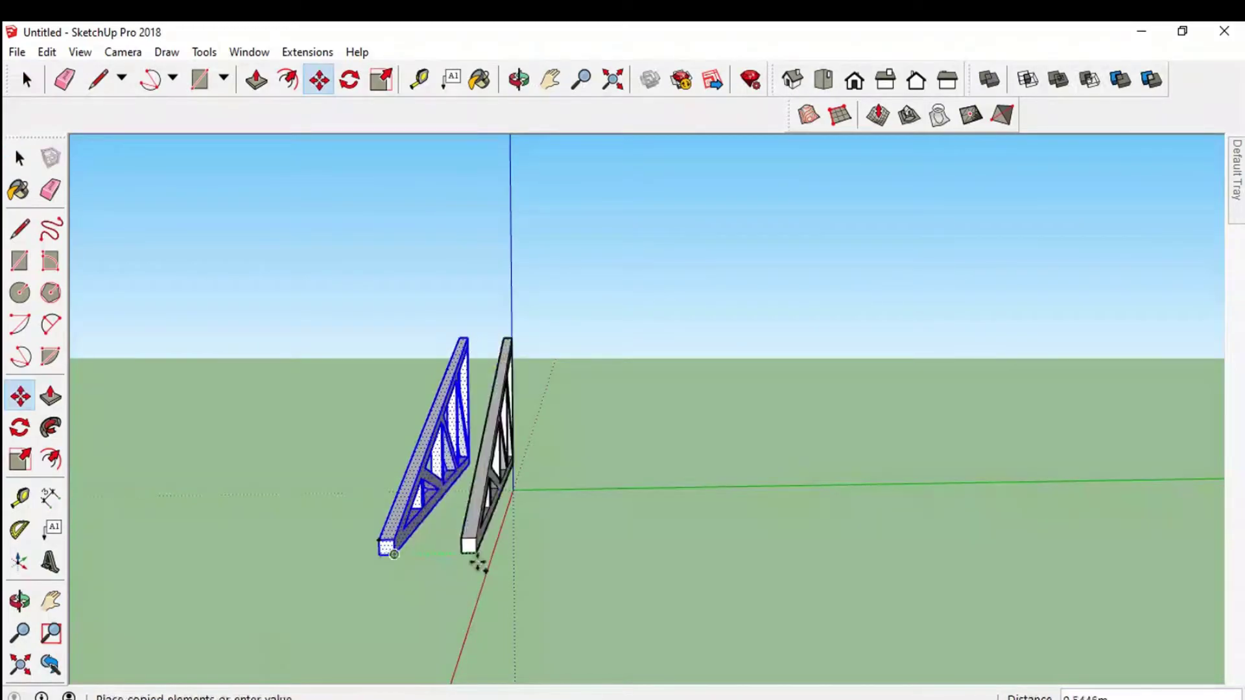
pyautogui.write('2.02')
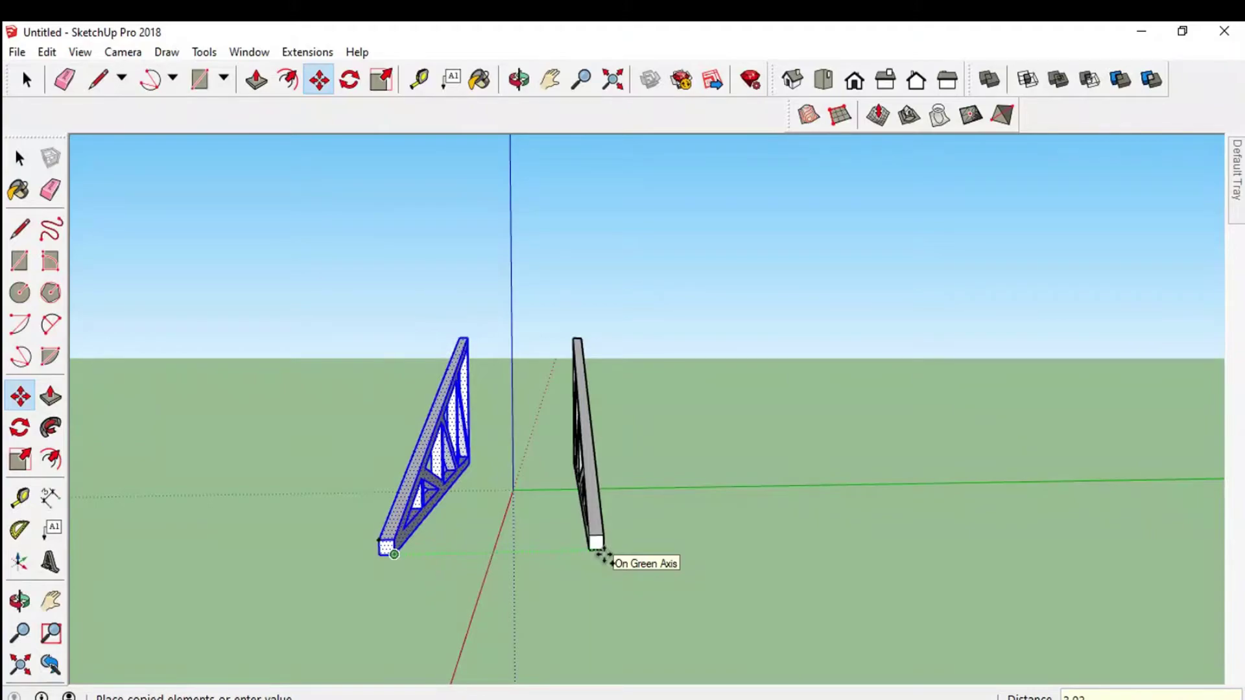
pyautogui.press('Return')
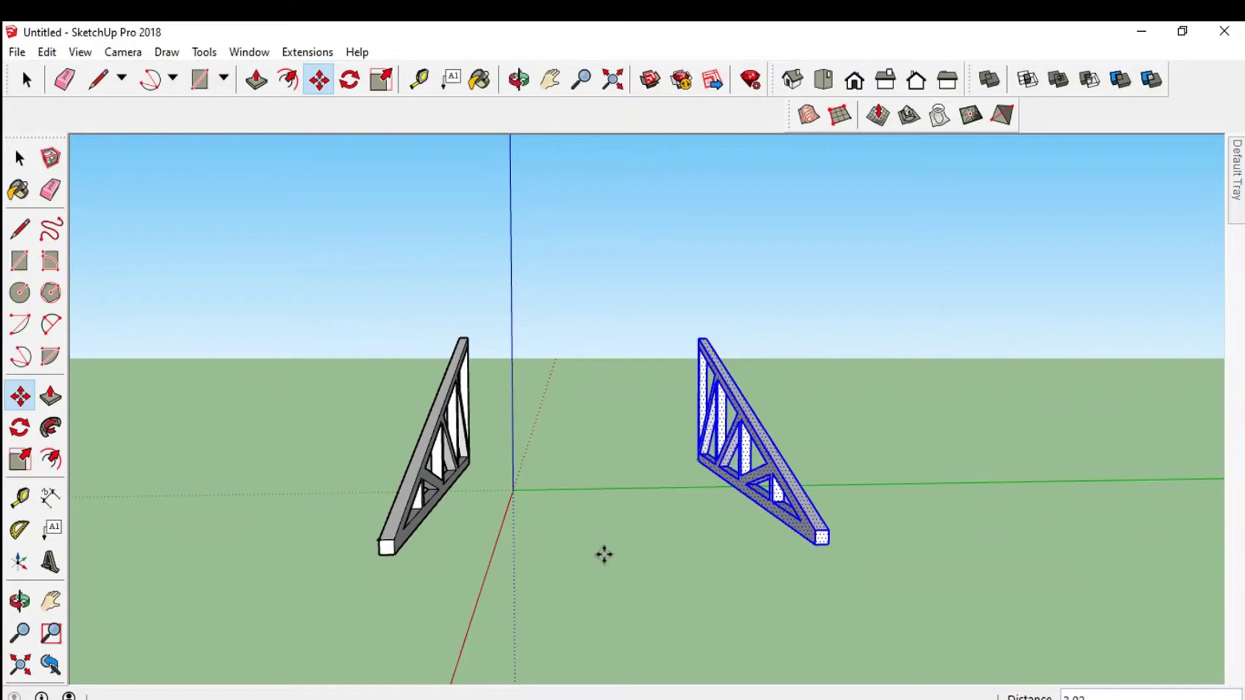
# Repeat the copy into 16 evenly spaced trusses and orbit to view the row
pyautogui.write('*')
pyautogui.press('Return')
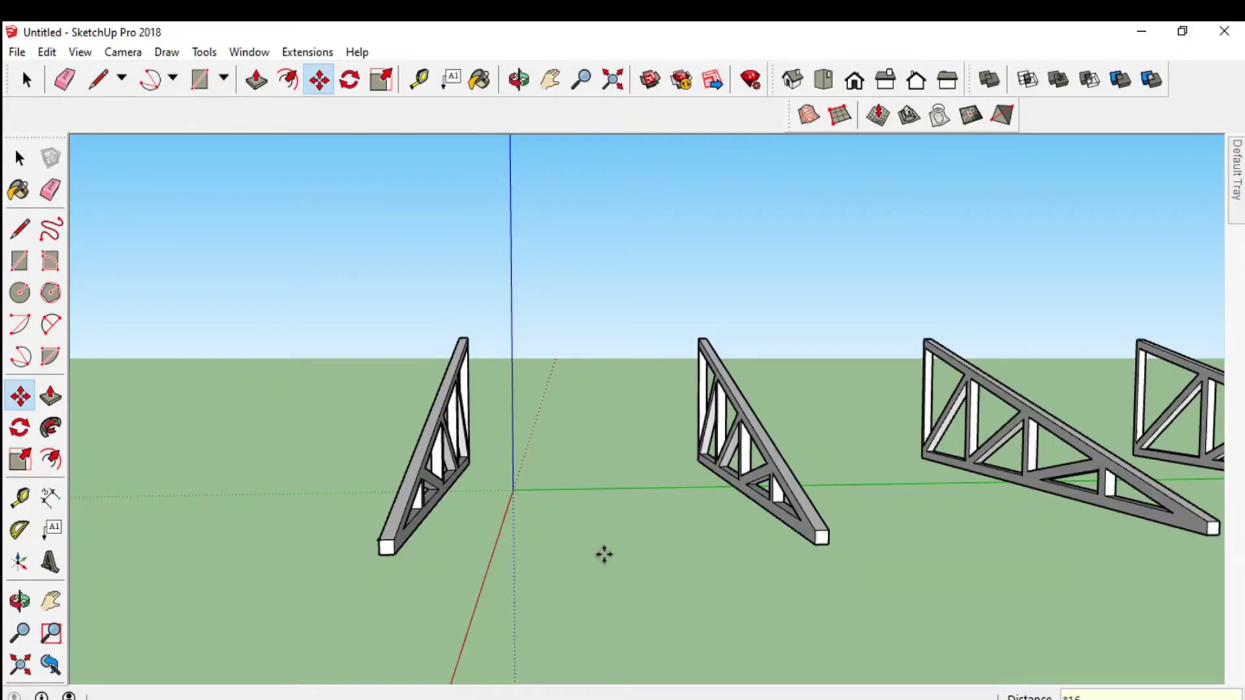
pyautogui.scroll(-3, 814, 475)
pyautogui.scroll(-2, 814, 476)
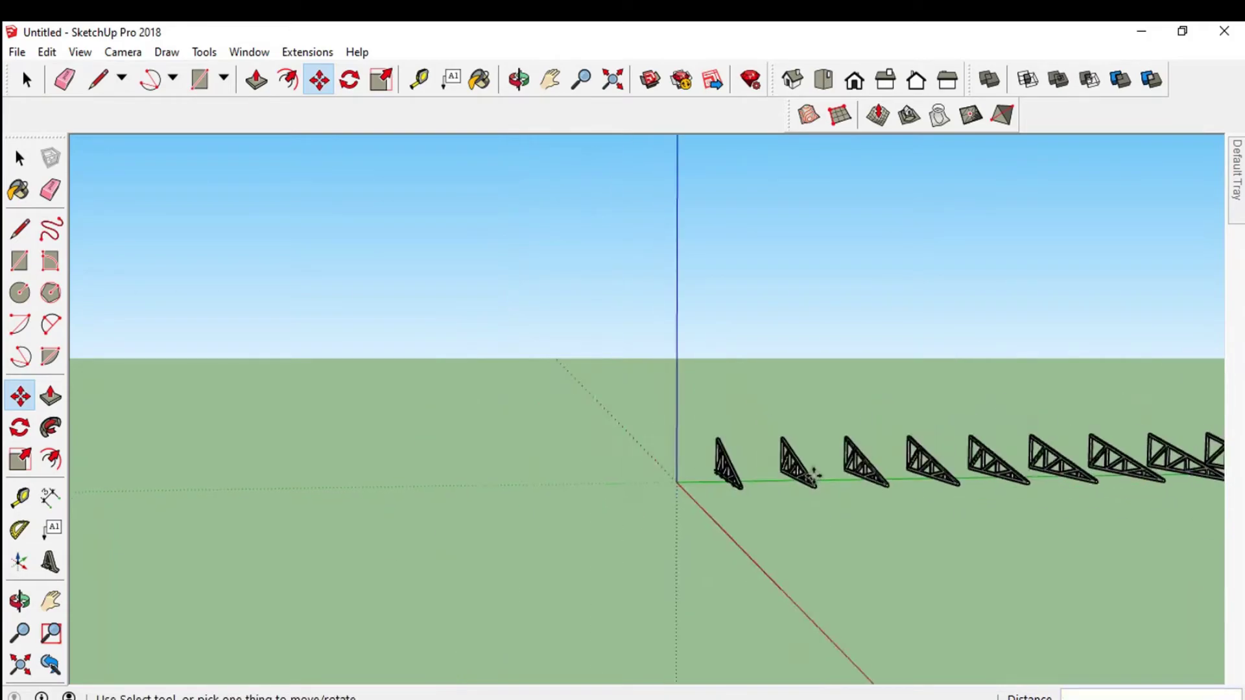
pyautogui.scroll(-2, 814, 476)
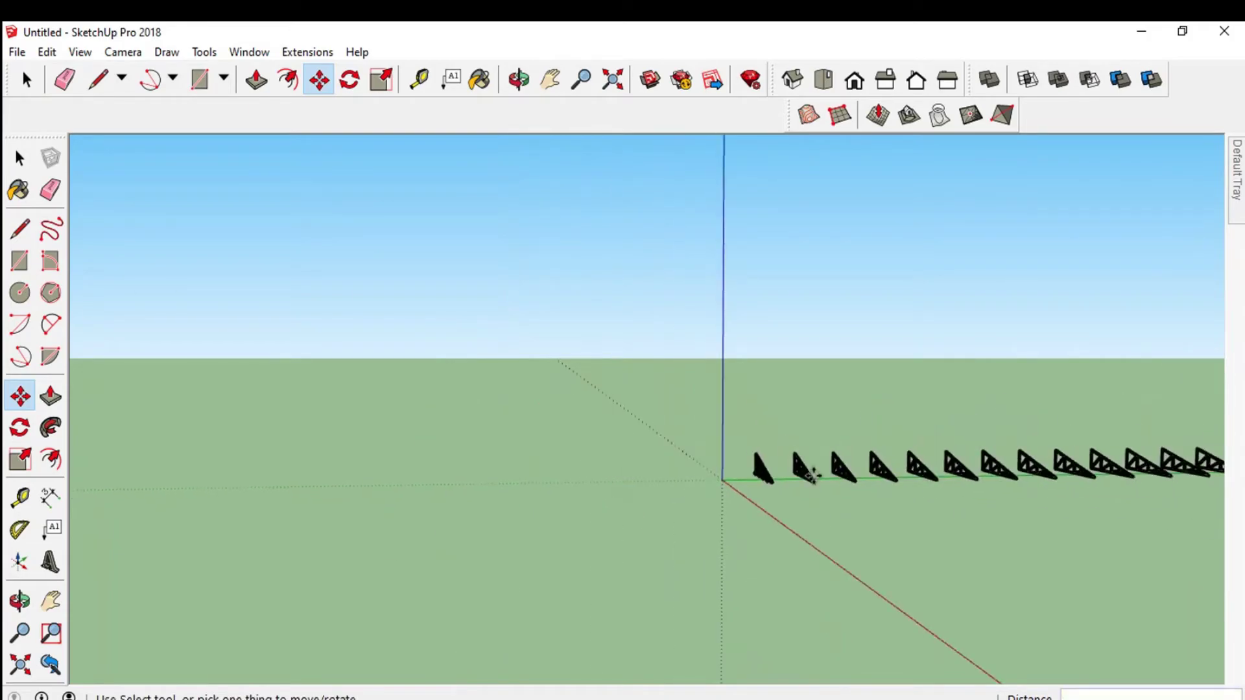
pyautogui.click(520, 80)
pyautogui.moveTo(661, 511)
pyautogui.mouseDown()
pyautogui.moveTo(780, 545)
pyautogui.moveTo(947, 565)
pyautogui.mouseUp()
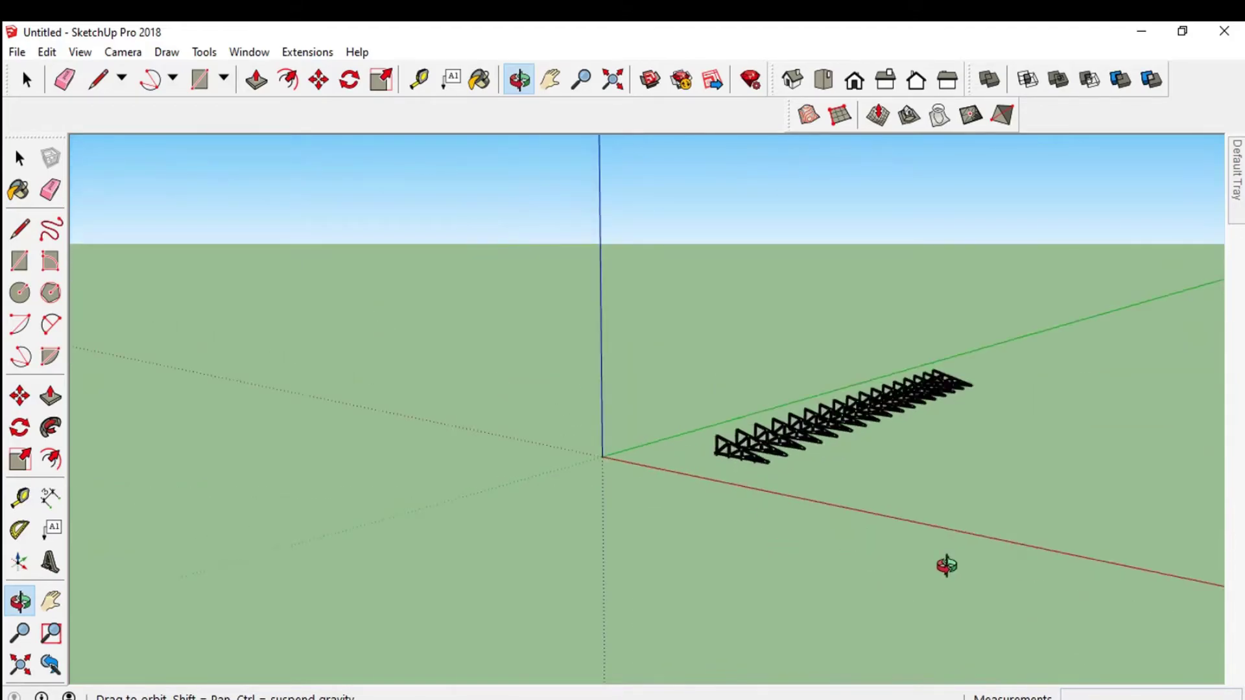
# Place a Tape Measure guide point 0.1 m in from the first truss's lower corner
pyautogui.moveTo(947, 565)
pyautogui.mouseDown()
pyautogui.moveTo(261, 339)
pyautogui.moveTo(181, 430)
pyautogui.mouseUp()
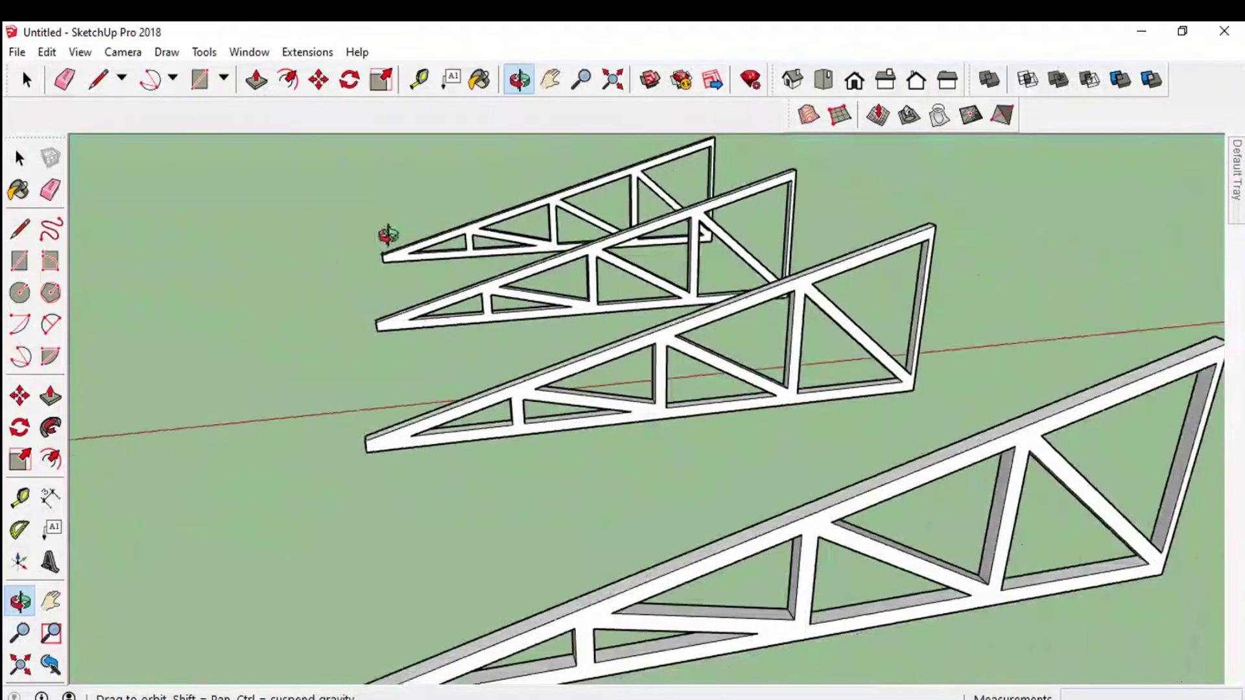
pyautogui.scroll(3, 390, 236)
pyautogui.scroll(3, 403, 245)
pyautogui.scroll(2, 409, 246)
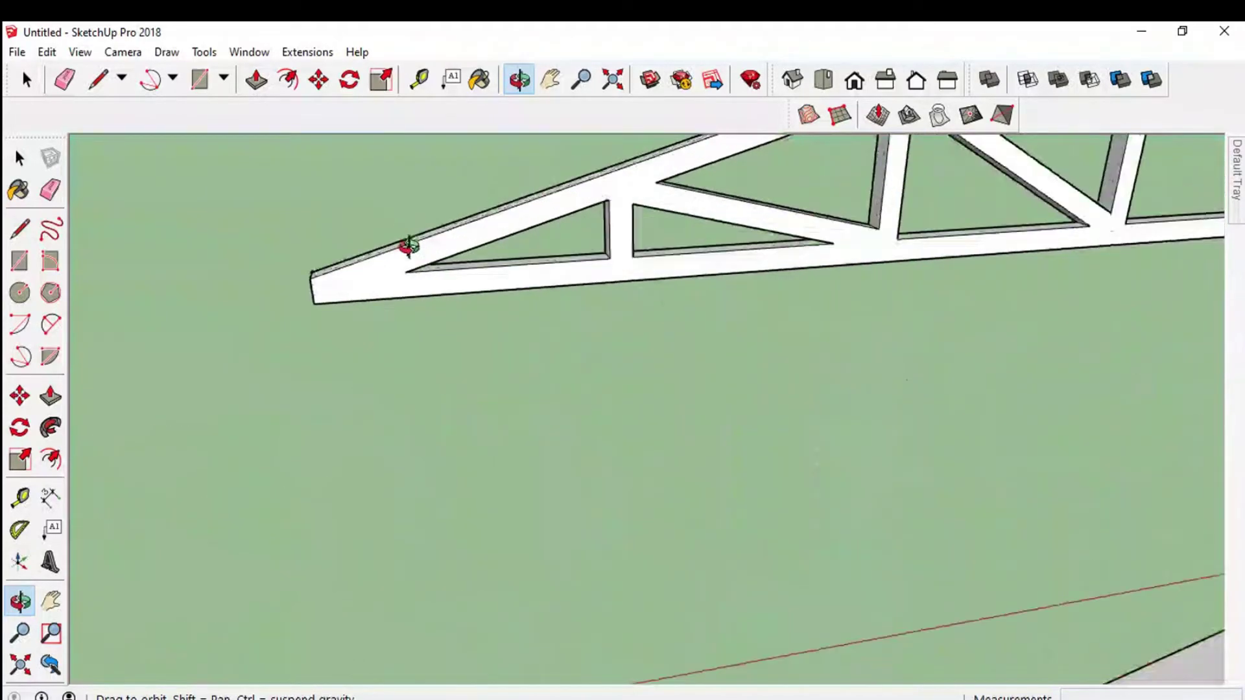
pyautogui.moveTo(409, 246)
pyautogui.mouseDown()
pyautogui.moveTo(308, 225)
pyautogui.moveTo(386, 264)
pyautogui.moveTo(214, 122)
pyautogui.mouseUp()
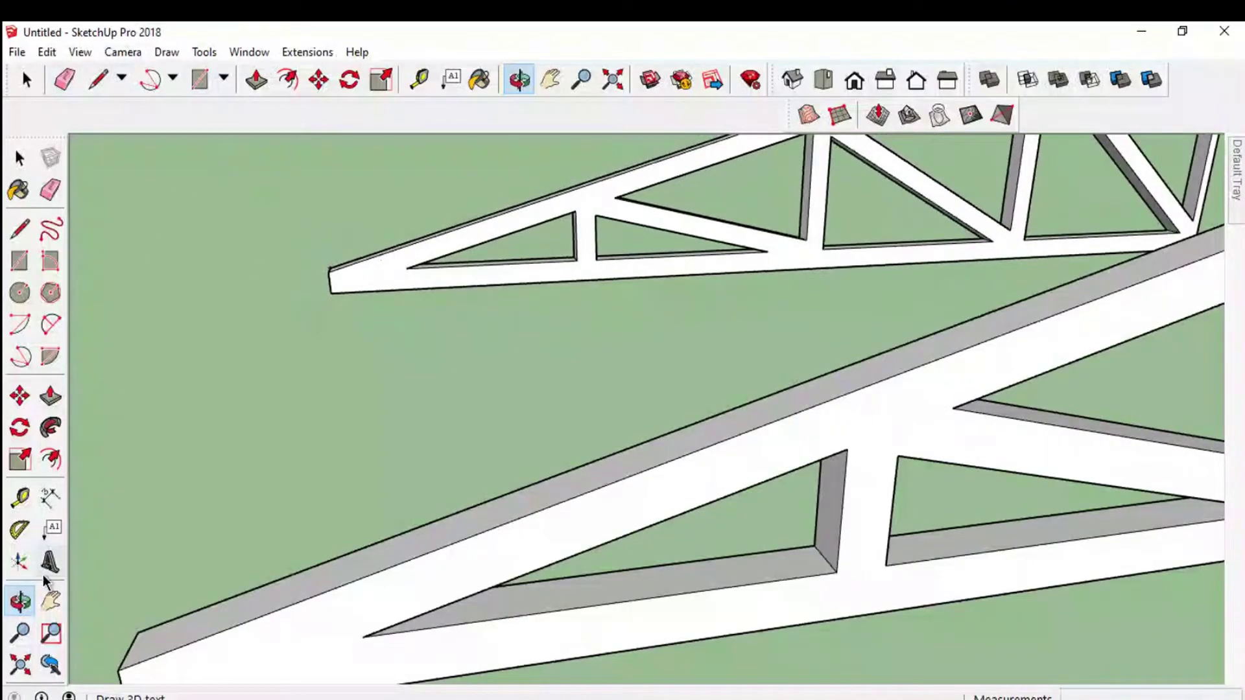
pyautogui.click(21, 498)
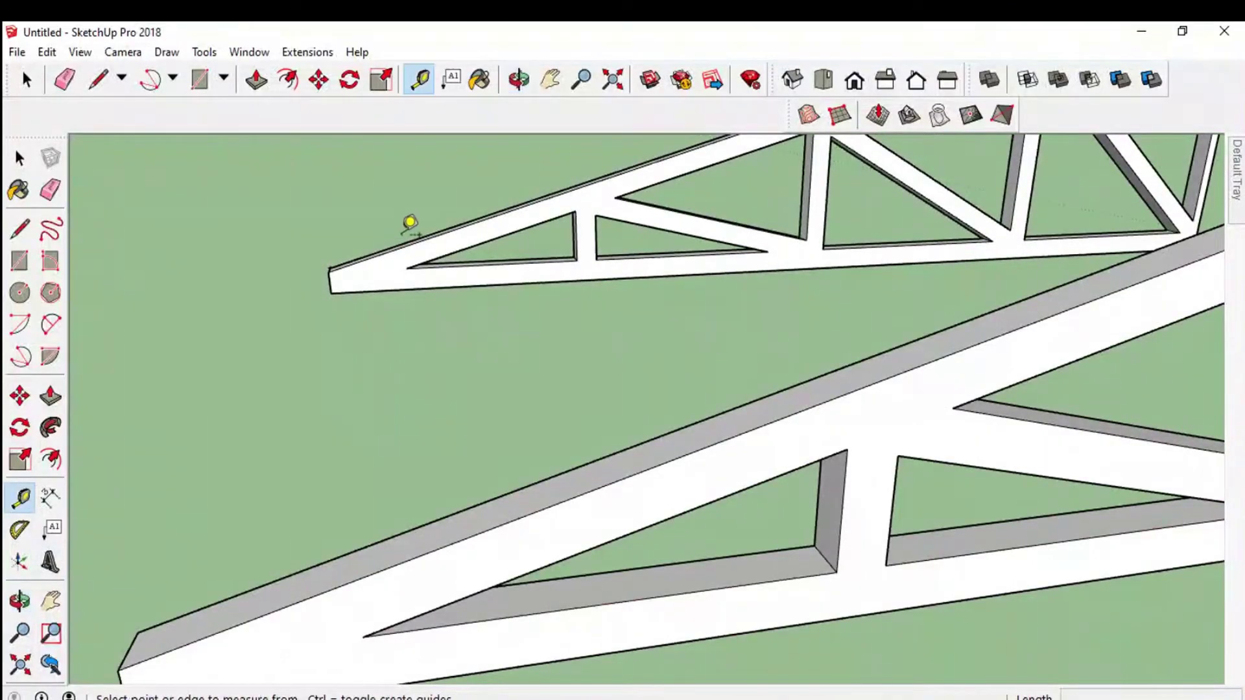
pyautogui.click(330, 293)
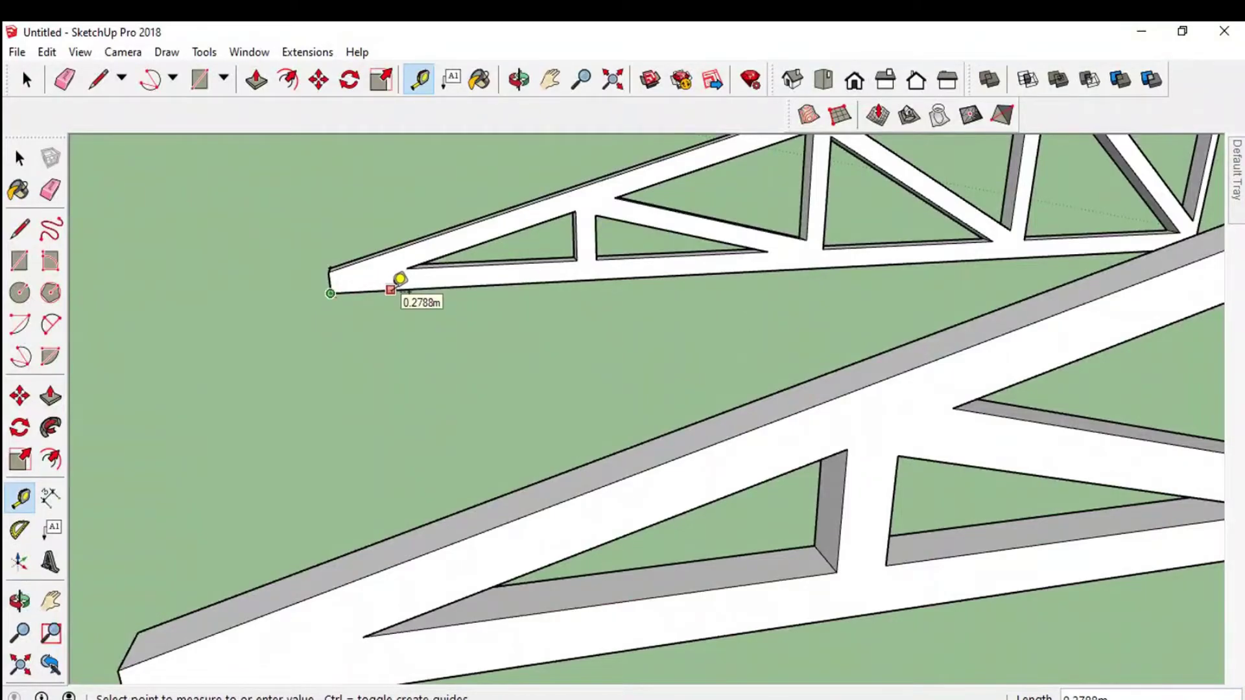
pyautogui.write('0.1')
pyautogui.press('Return')
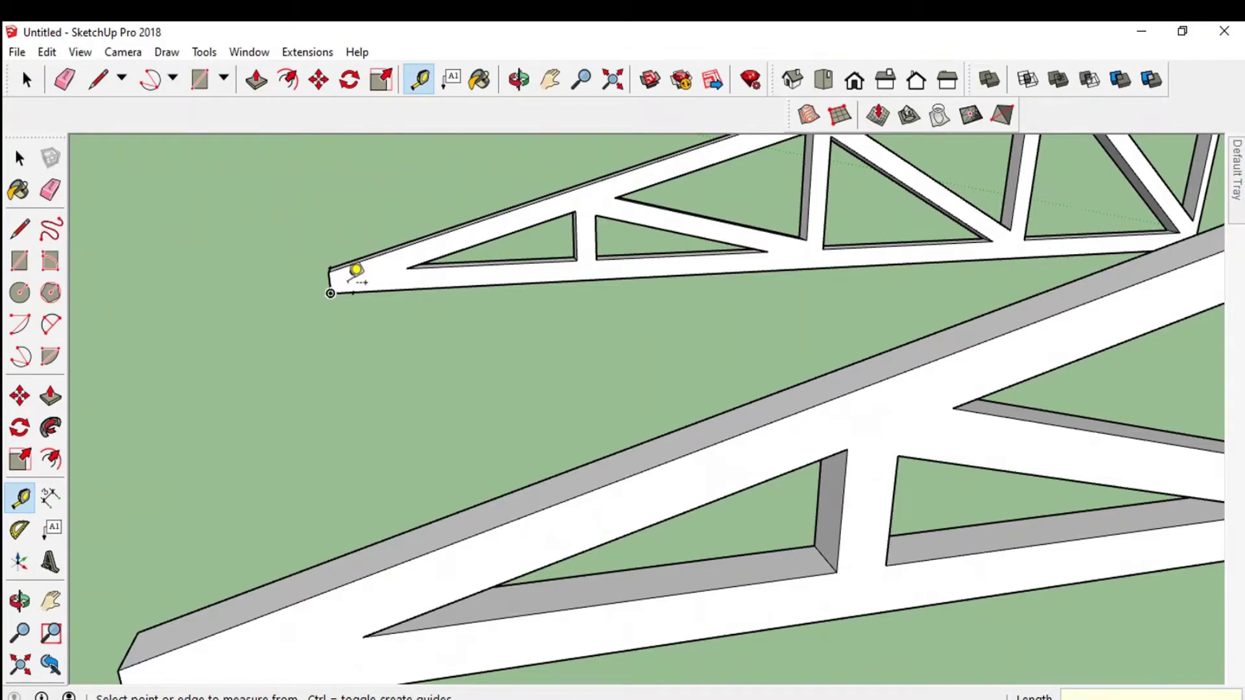
# Draw a short line from the guide point across the truss tip to its top edge
pyautogui.press('l')
pyautogui.scroll(4, 354, 265)
pyautogui.click(355, 341)
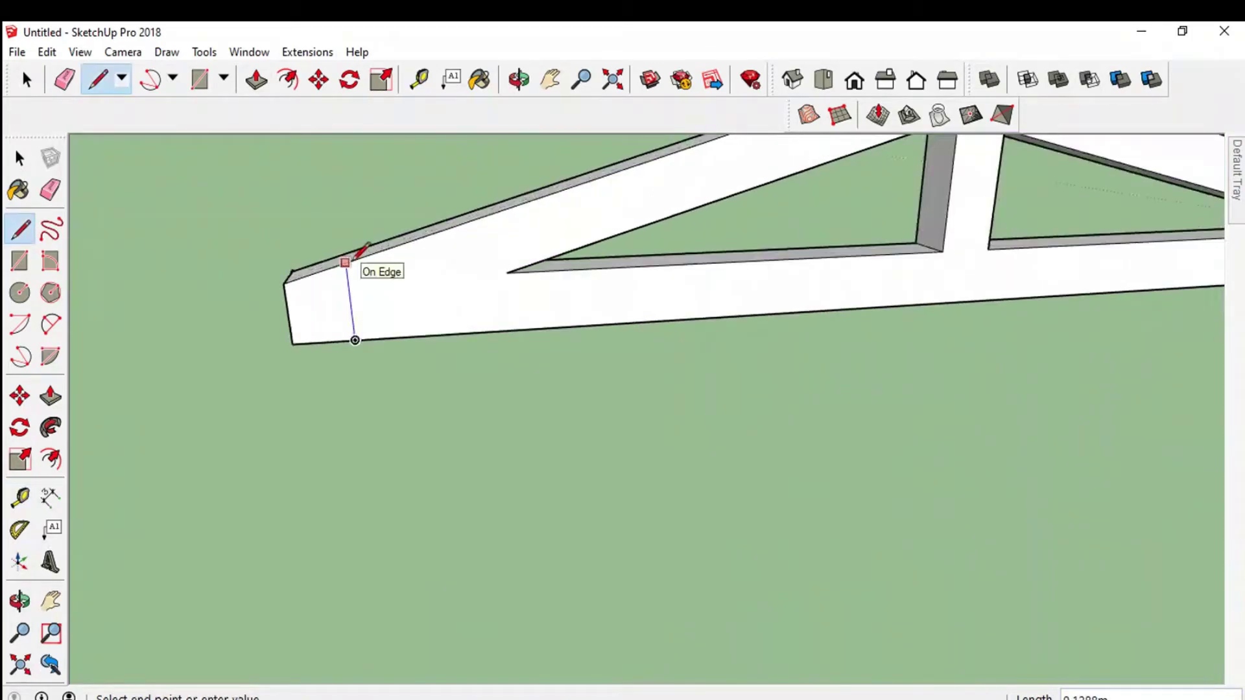
pyautogui.click(345, 263)
pyautogui.scroll(-2, 495, 313)
pyautogui.scroll(-2, 493, 317)
pyautogui.scroll(-2, 490, 319)
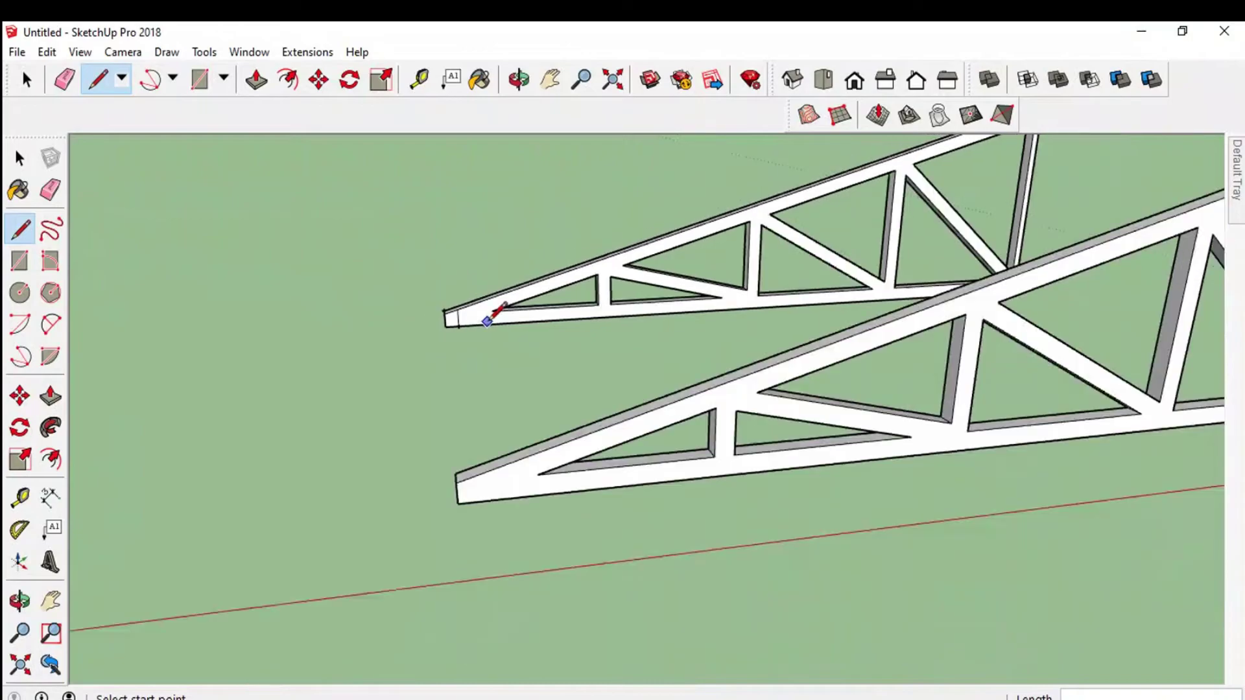
pyautogui.scroll(-5, 488, 322)
pyautogui.press('h')
pyautogui.scroll(2, 172, 396)
pyautogui.scroll(2, 165, 392)
# Frame the truss row and check its span with the Dimension tool
pyautogui.scroll(2, 159, 390)
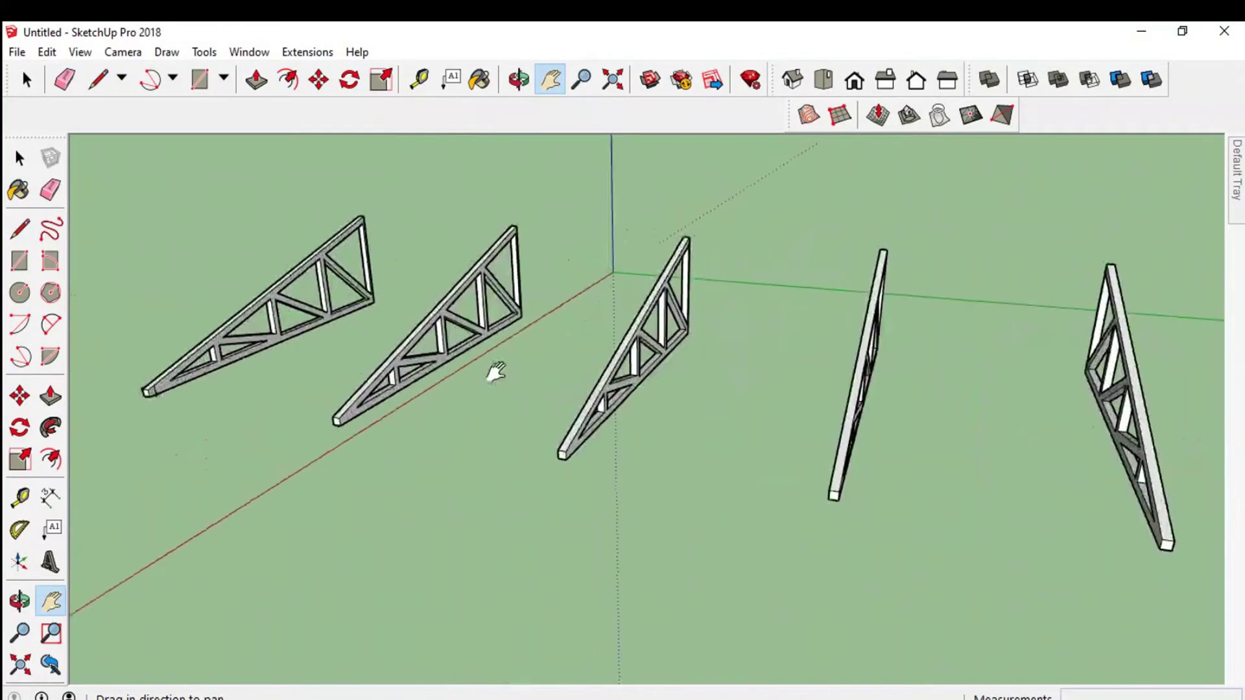
pyautogui.moveTo(496, 372); pyautogui.dragTo(297, 342)
pyautogui.scroll(-1, 345, 344)
pyautogui.scroll(-1, 460, 339)
pyautogui.scroll(-1, 458, 339)
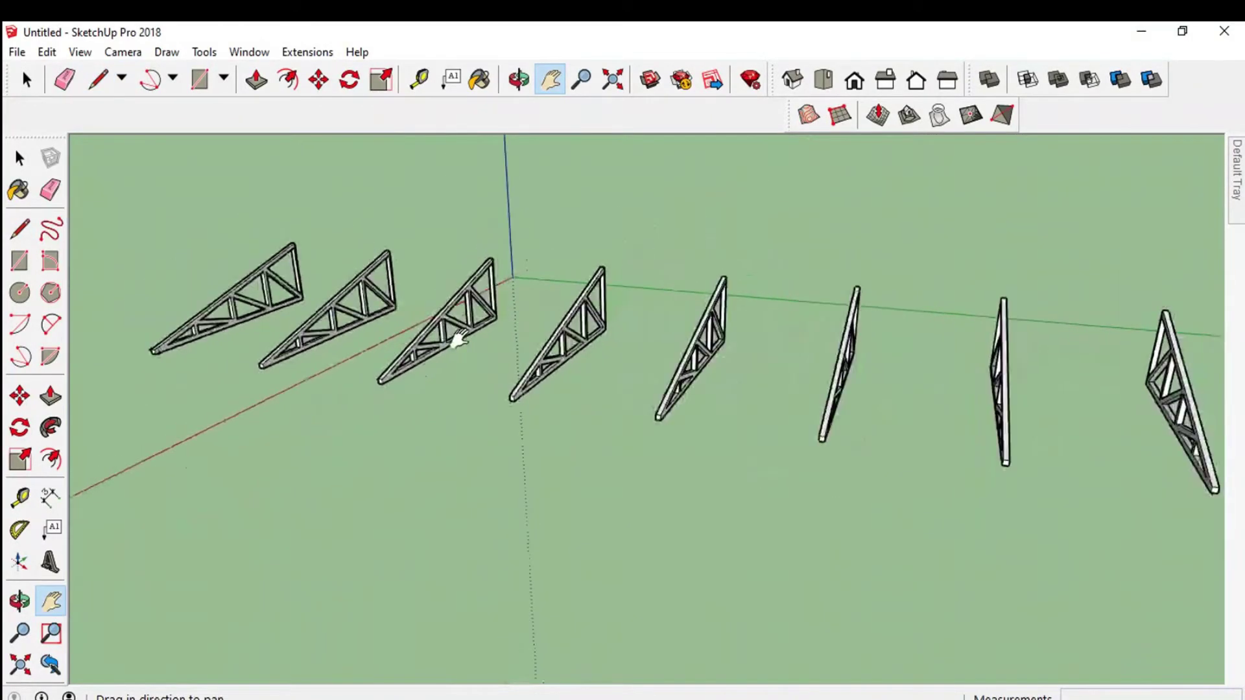
pyautogui.scroll(-2, 459, 338)
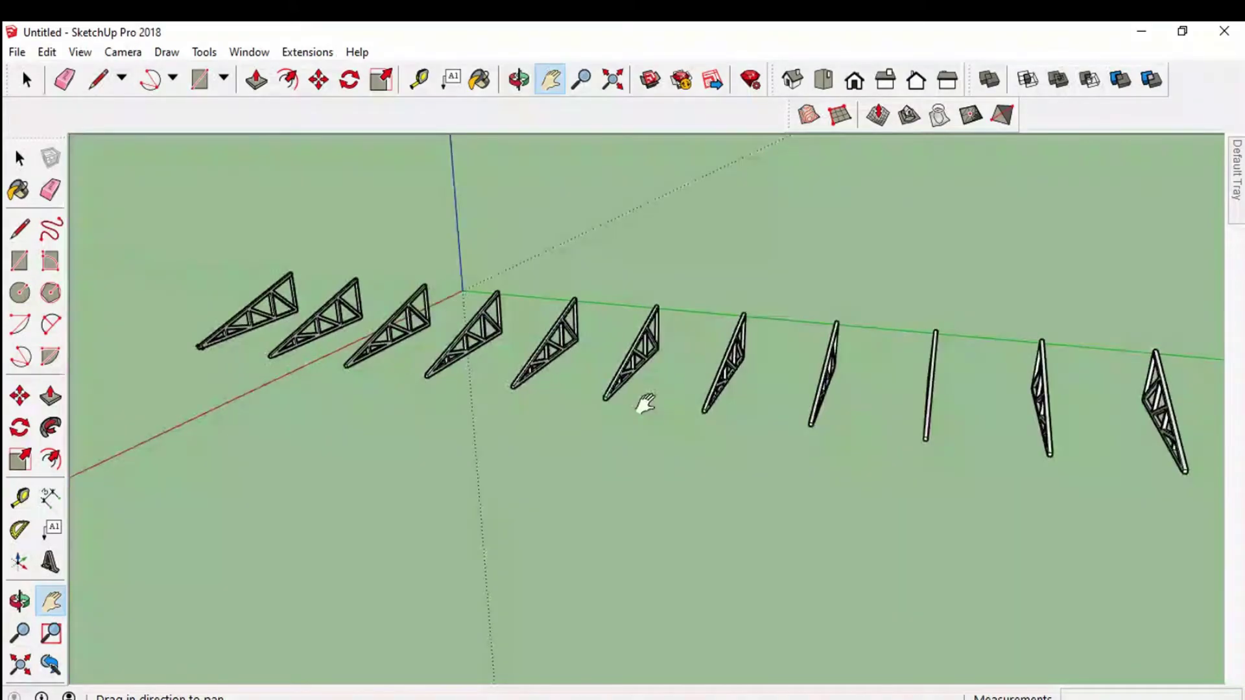
pyautogui.scroll(-3, 544, 391)
pyautogui.scroll(2, 400, 354)
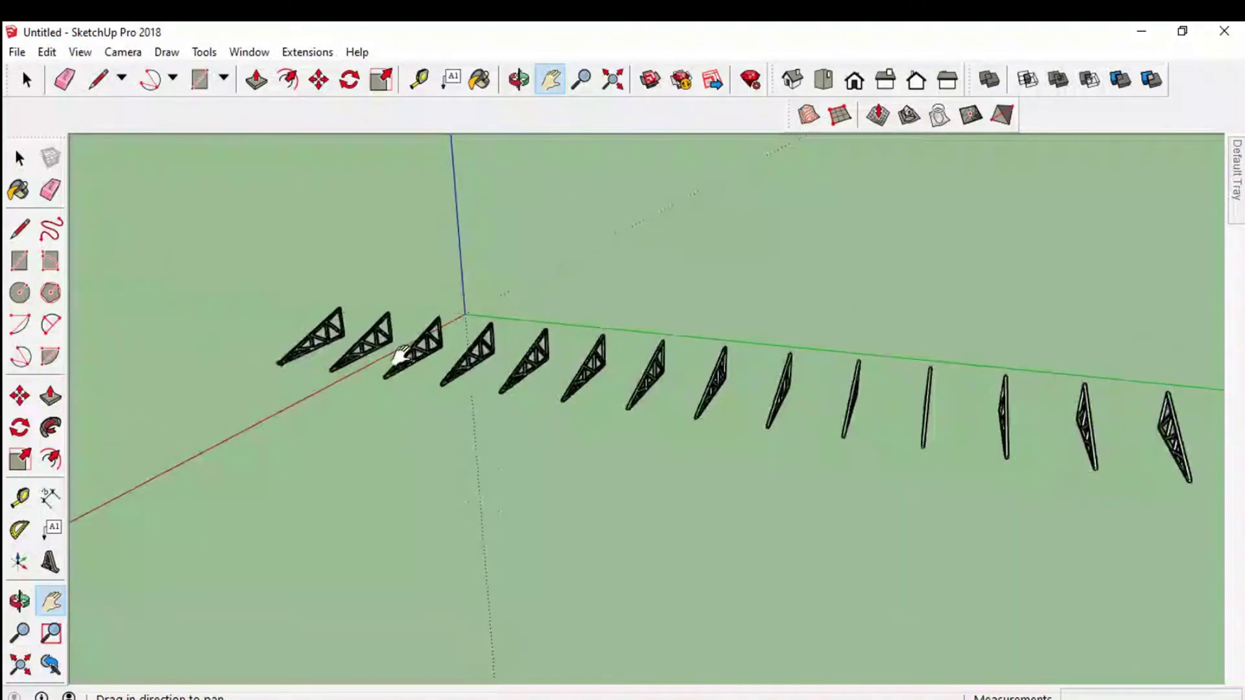
pyautogui.scroll(1, 400, 355)
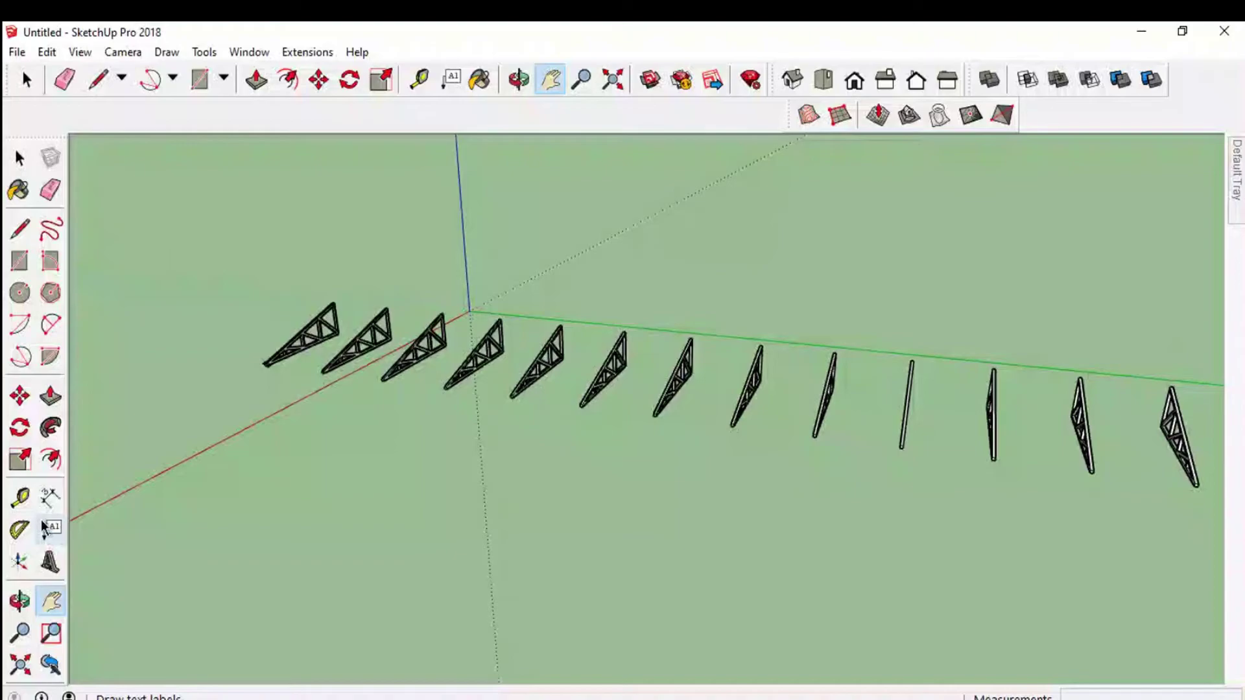
pyautogui.click(51, 498)
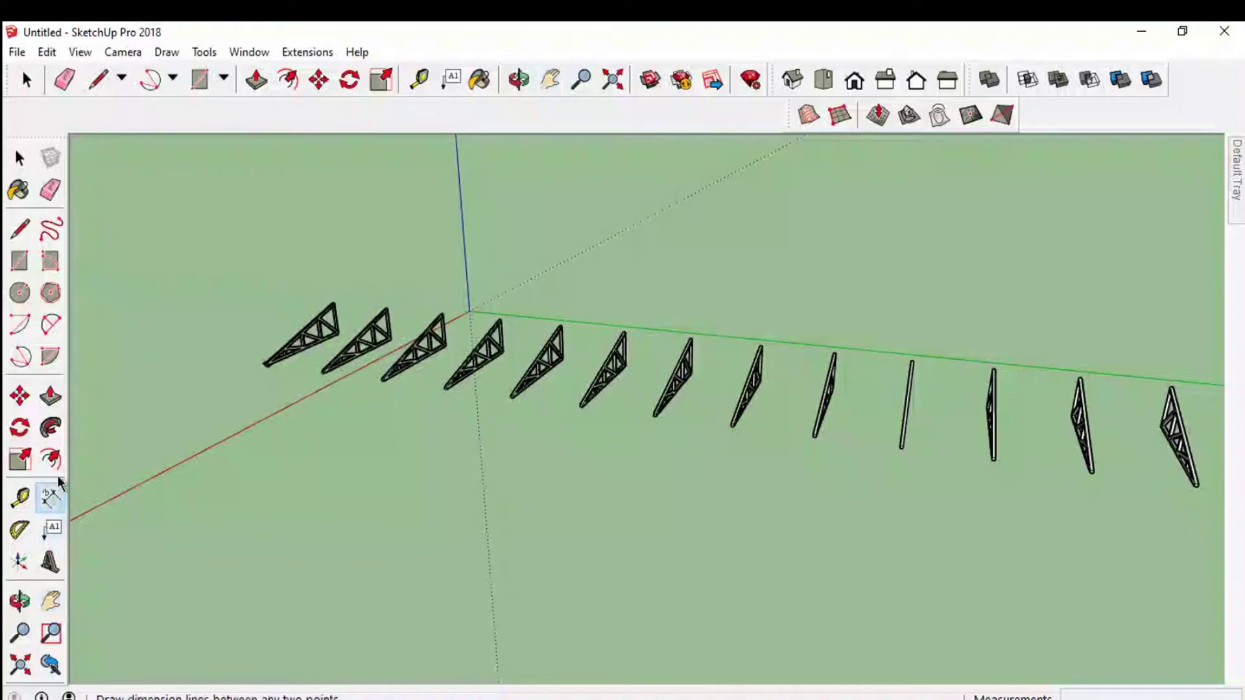
pyautogui.scroll(1, 266, 356)
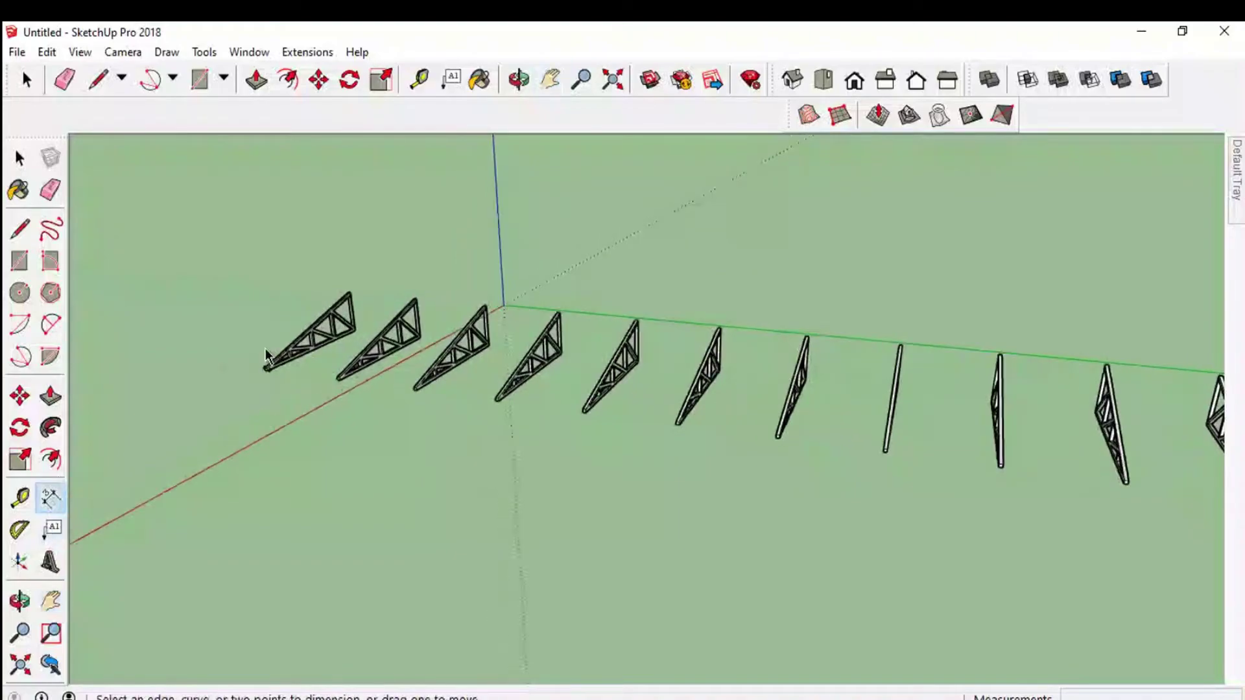
pyautogui.scroll(1, 266, 355)
pyautogui.scroll(3, 266, 355)
# Extend the first truss's end face 48.22 m along the whole truss row
pyautogui.click(278, 405)
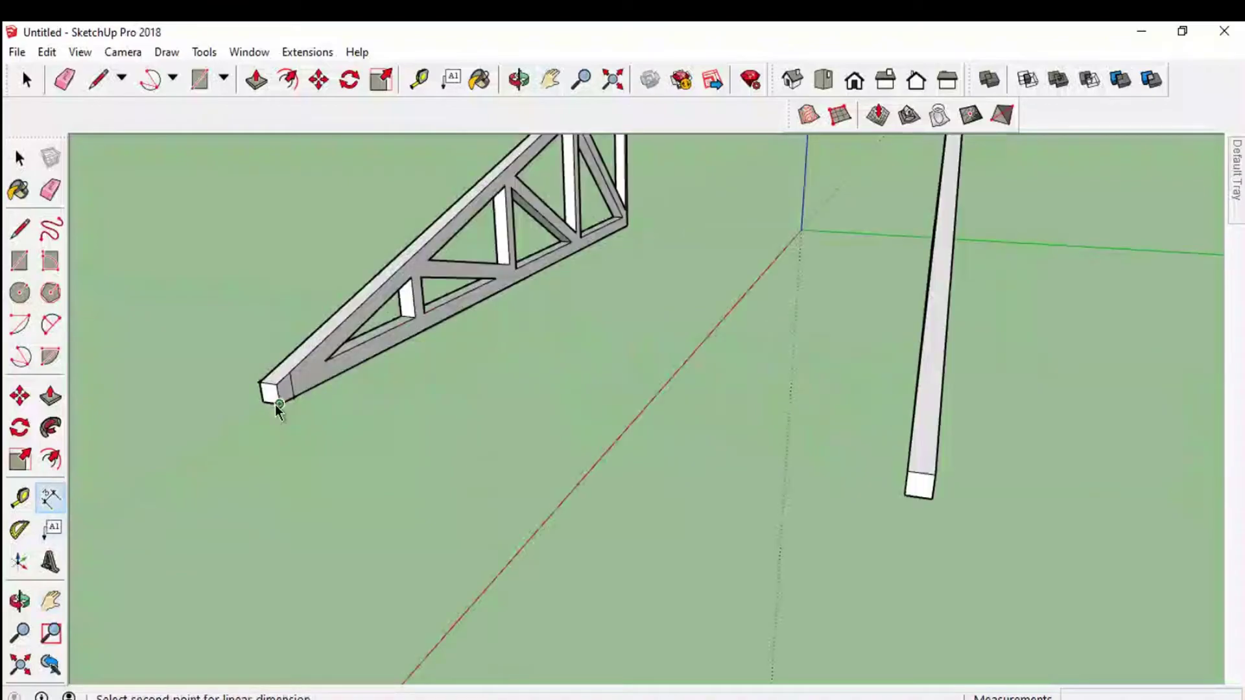
pyautogui.write('48.22')
pyautogui.press('Return')
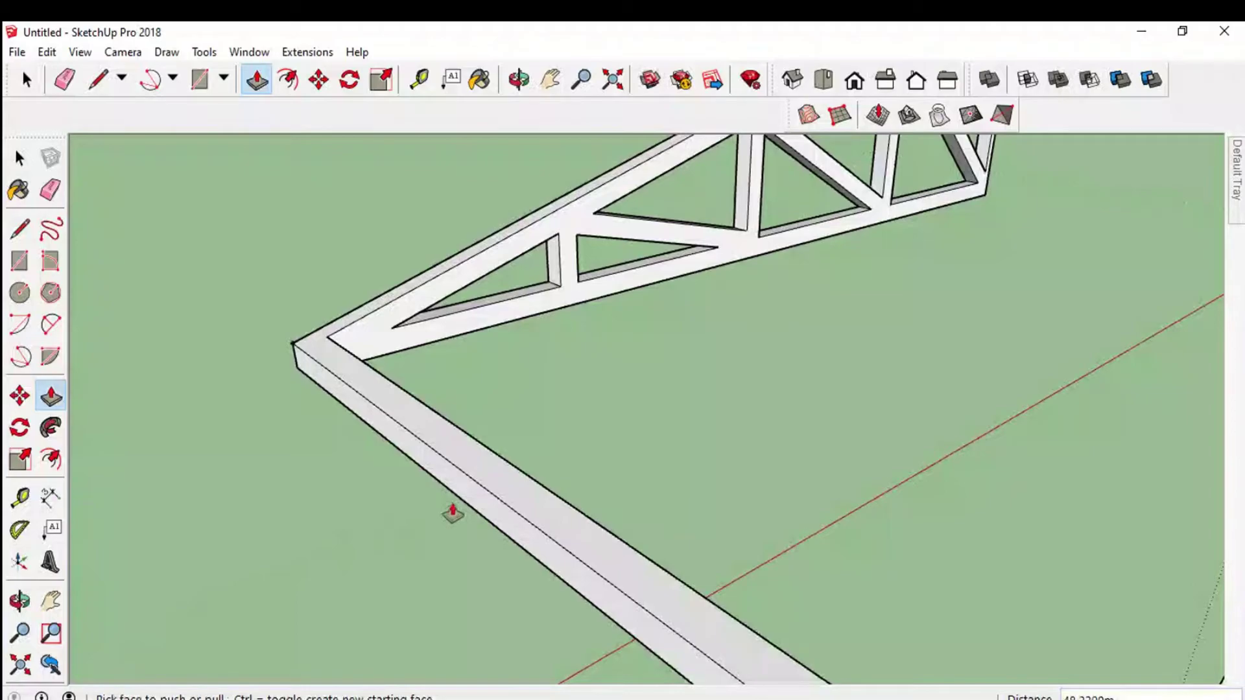
pyautogui.scroll(-10, 474, 464)
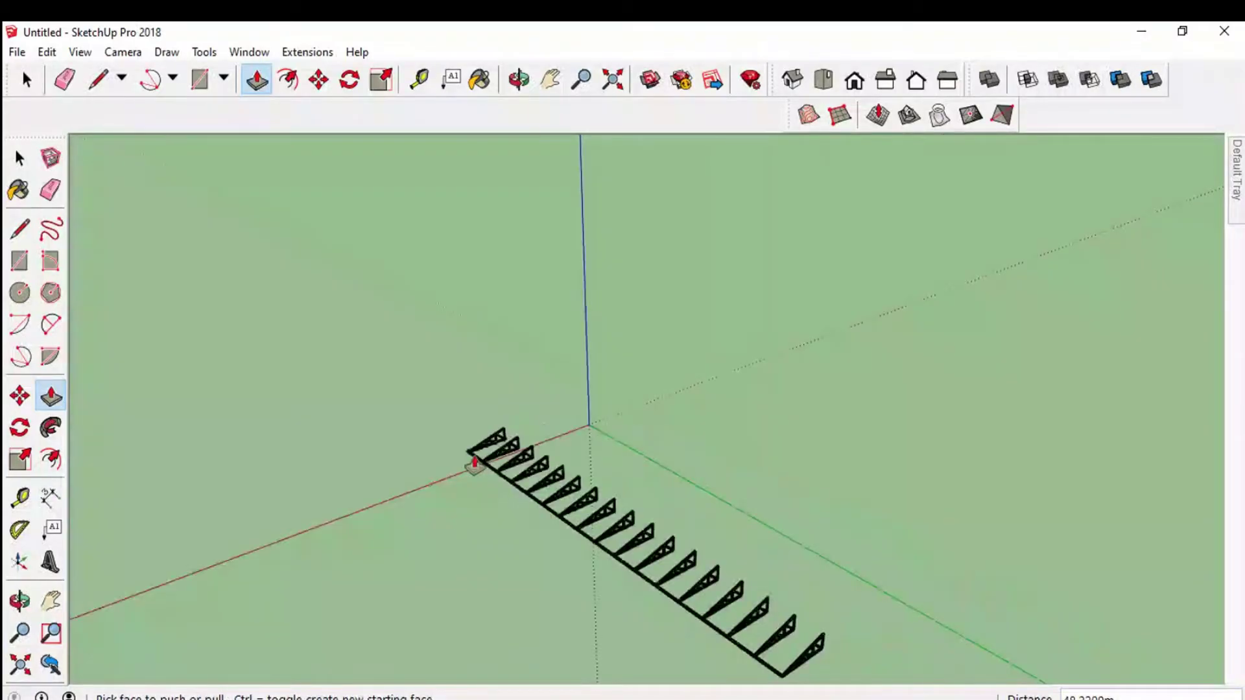
pyautogui.keyDown('shift'); pyautogui.moveTo(475, 463); pyautogui.dragTo(609, 568, button='middle'); pyautogui.keyUp('shift')
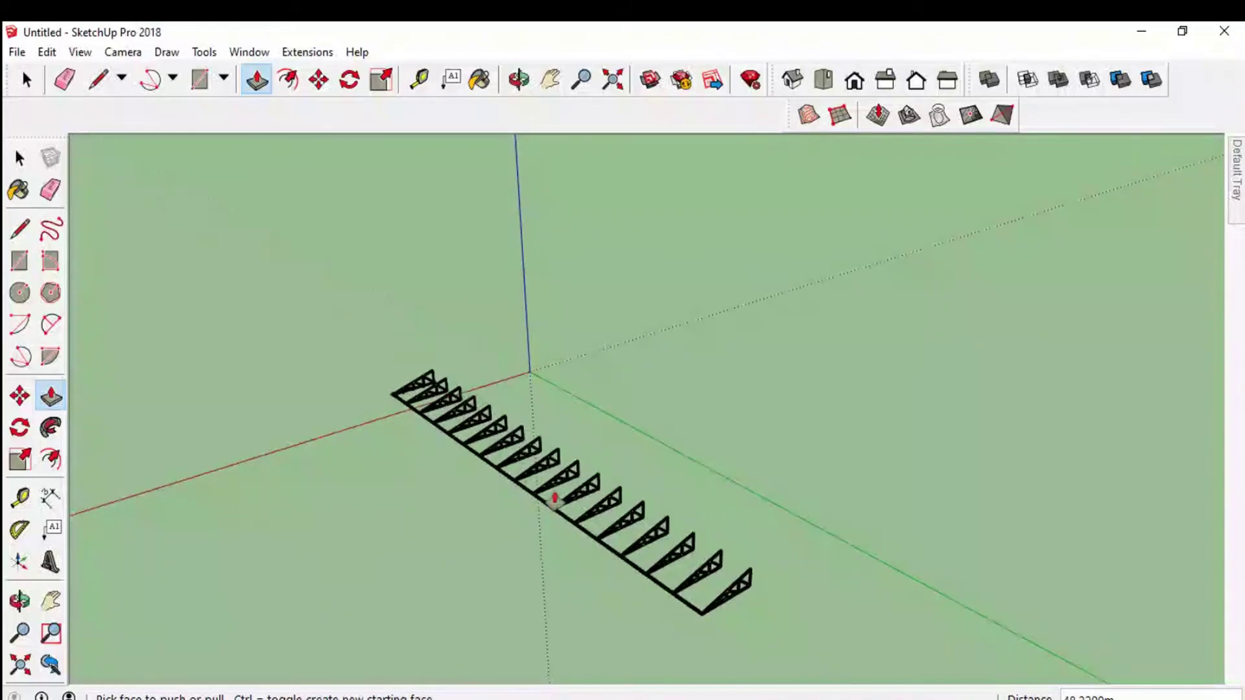
pyautogui.scroll(1, 425, 377)
pyautogui.scroll(1, 425, 378)
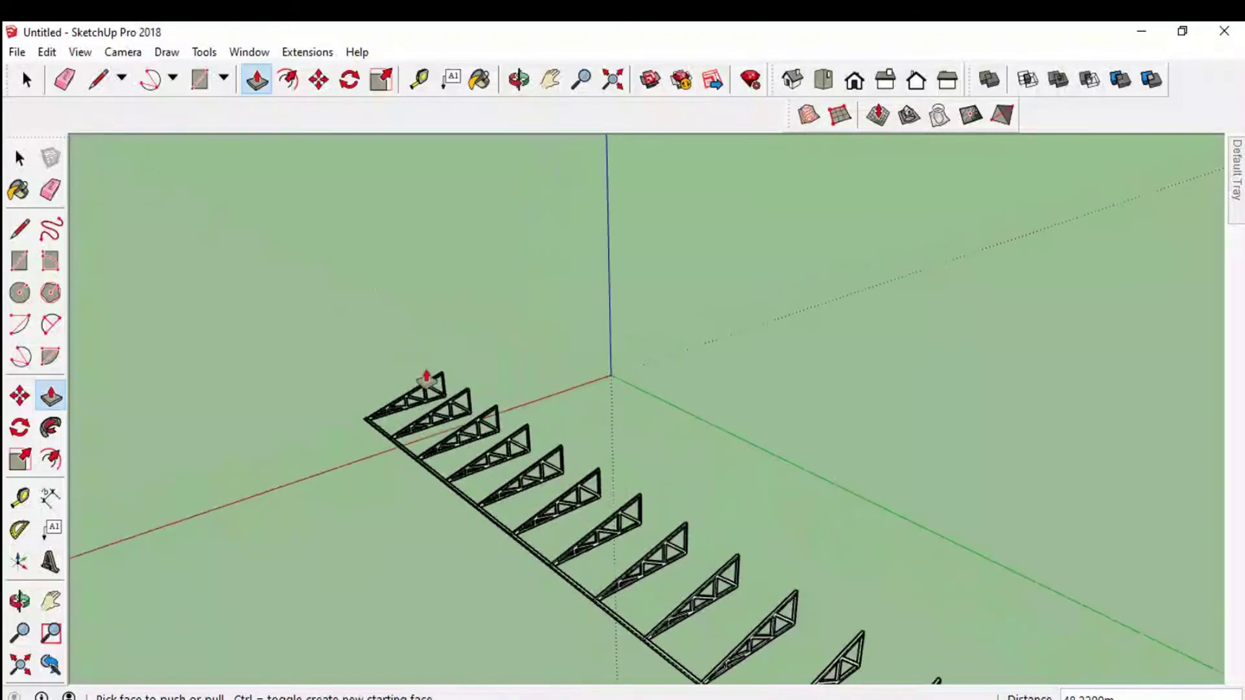
pyautogui.scroll(1, 426, 379)
pyautogui.scroll(1, 426, 380)
pyautogui.scroll(1, 425, 377)
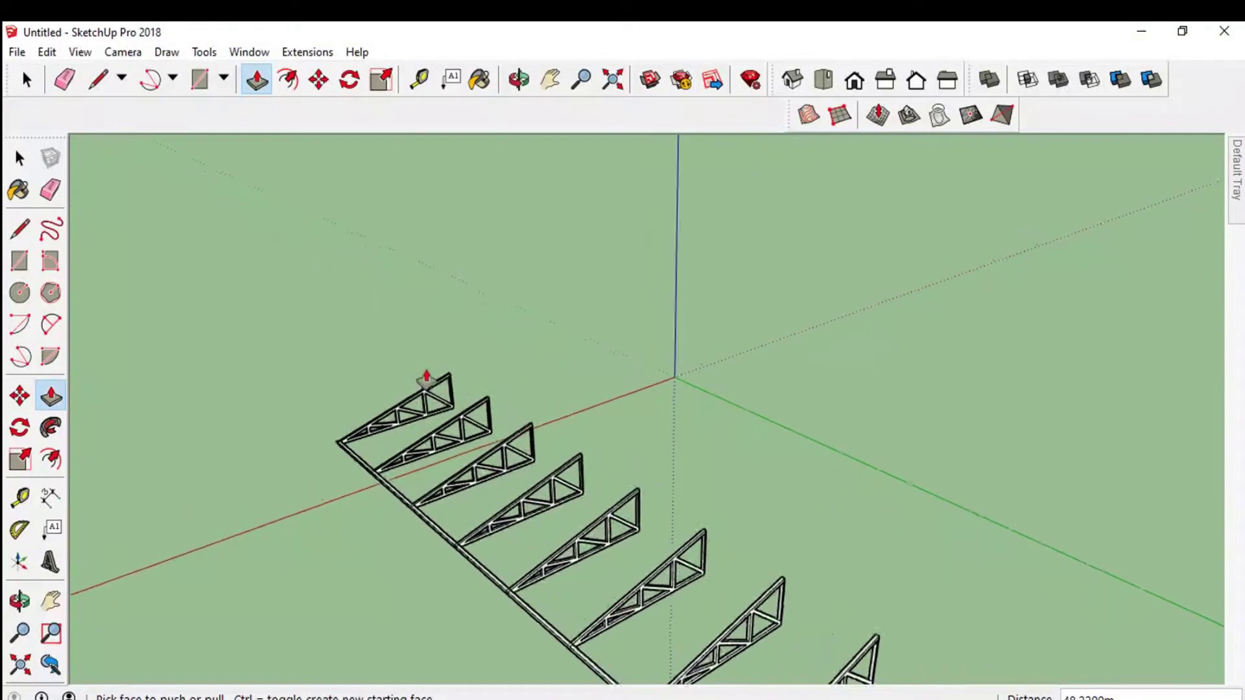
pyautogui.scroll(1, 415, 389)
pyautogui.scroll(1, 362, 437)
pyautogui.scroll(1, 356, 440)
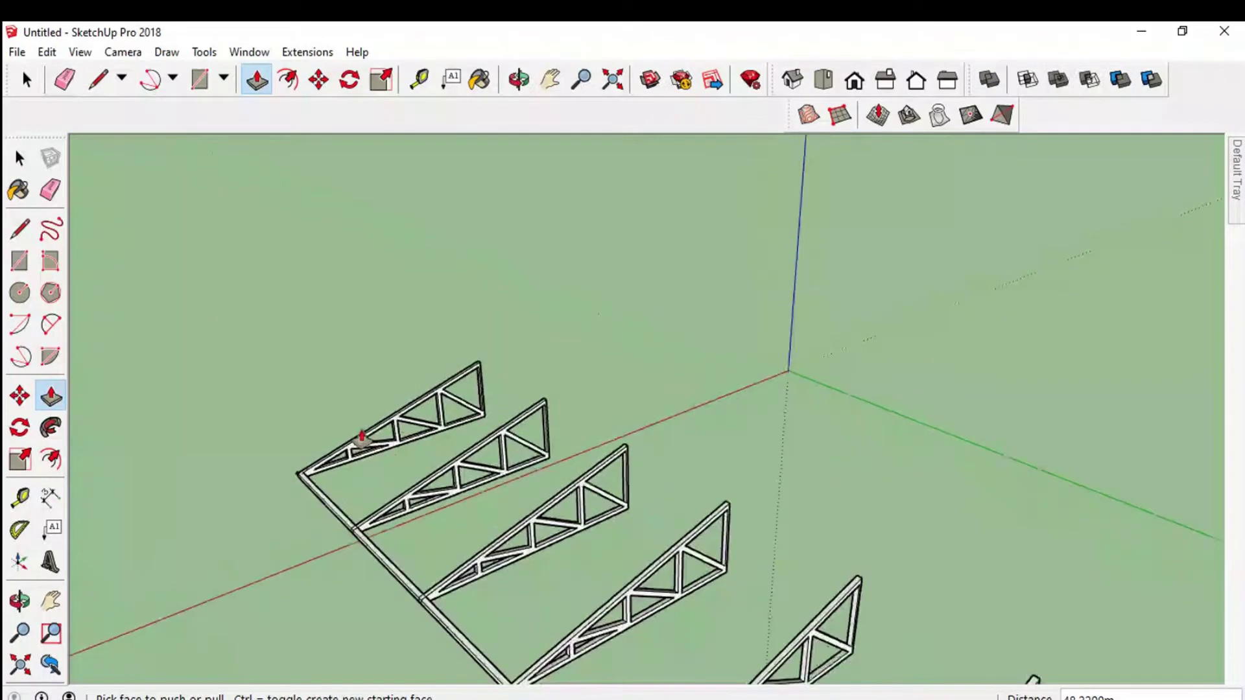
pyautogui.scroll(1, 328, 454)
pyautogui.scroll(5, 339, 451)
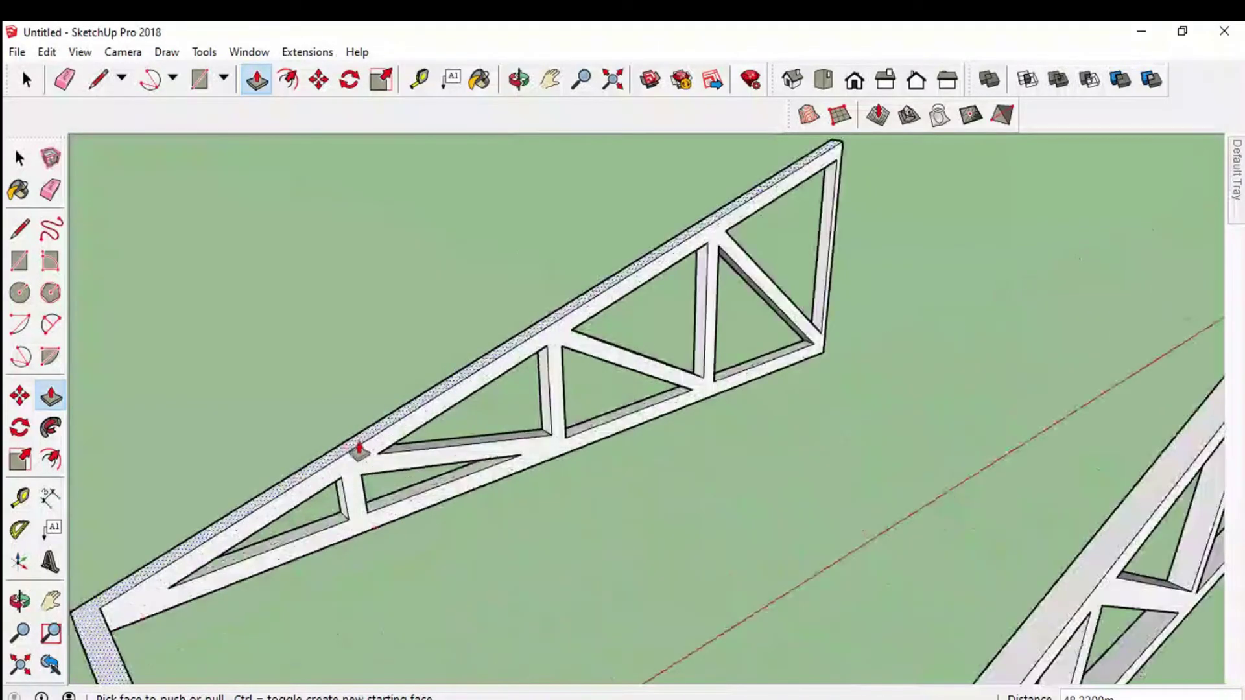
pyautogui.moveTo(359, 449); pyautogui.dragTo(275, 419, button='middle')
# Draw an edge along the top chord's underside between the web member's corners
pyautogui.scroll(2, 275, 418)
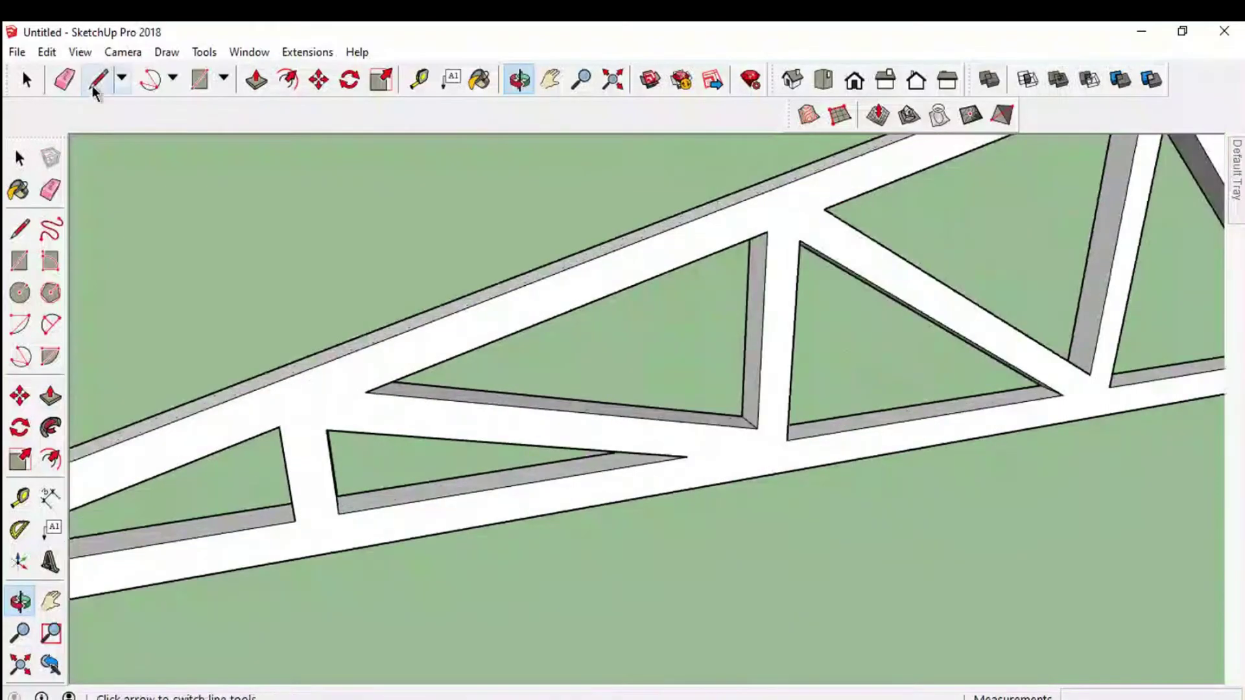
pyautogui.press('l')
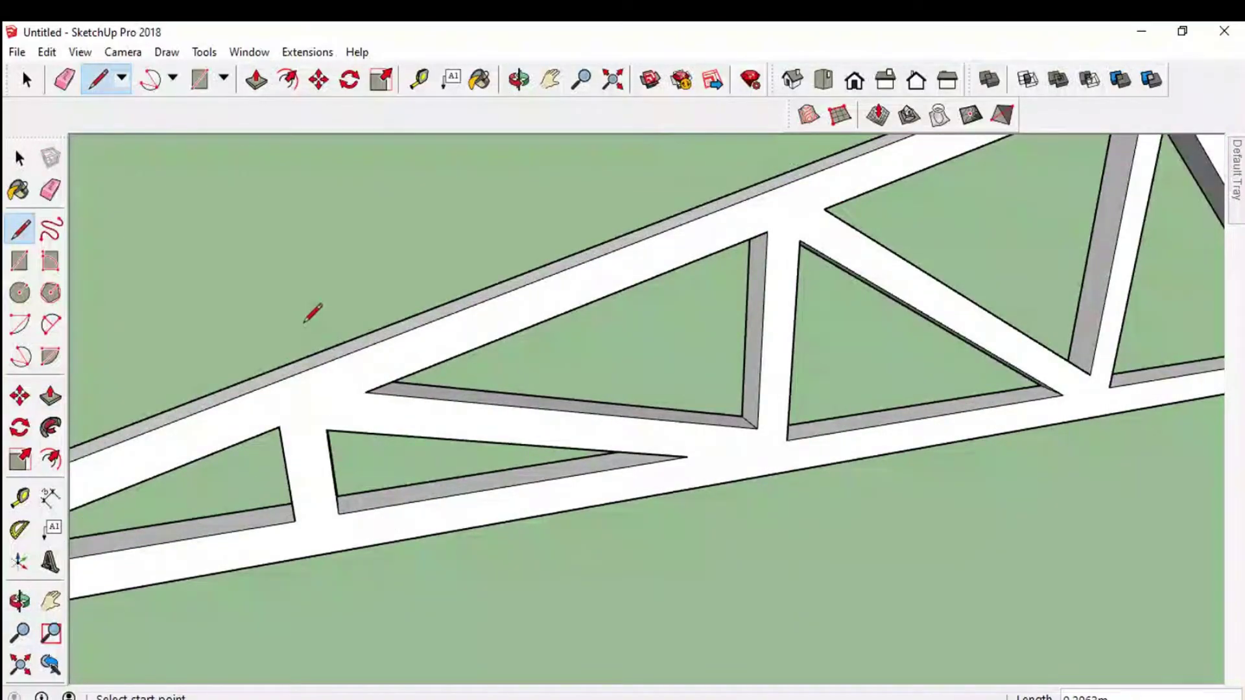
pyautogui.click(279, 426)
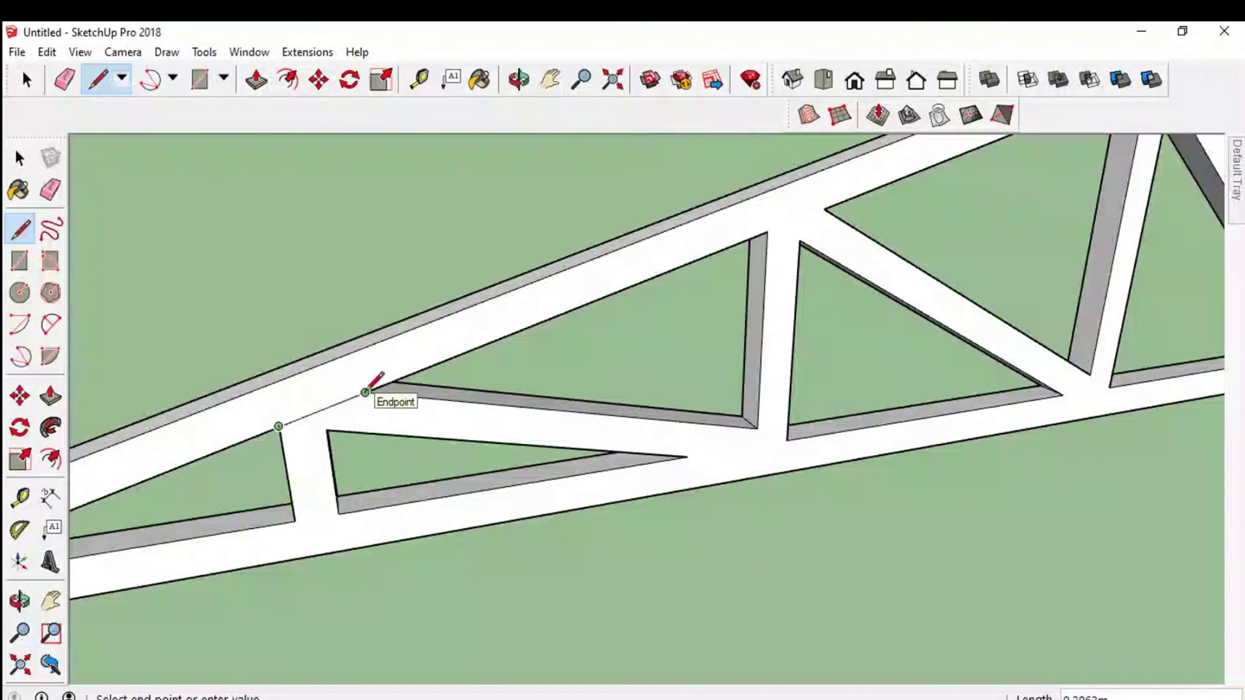
pyautogui.click(365, 392)
pyautogui.click(365, 392)
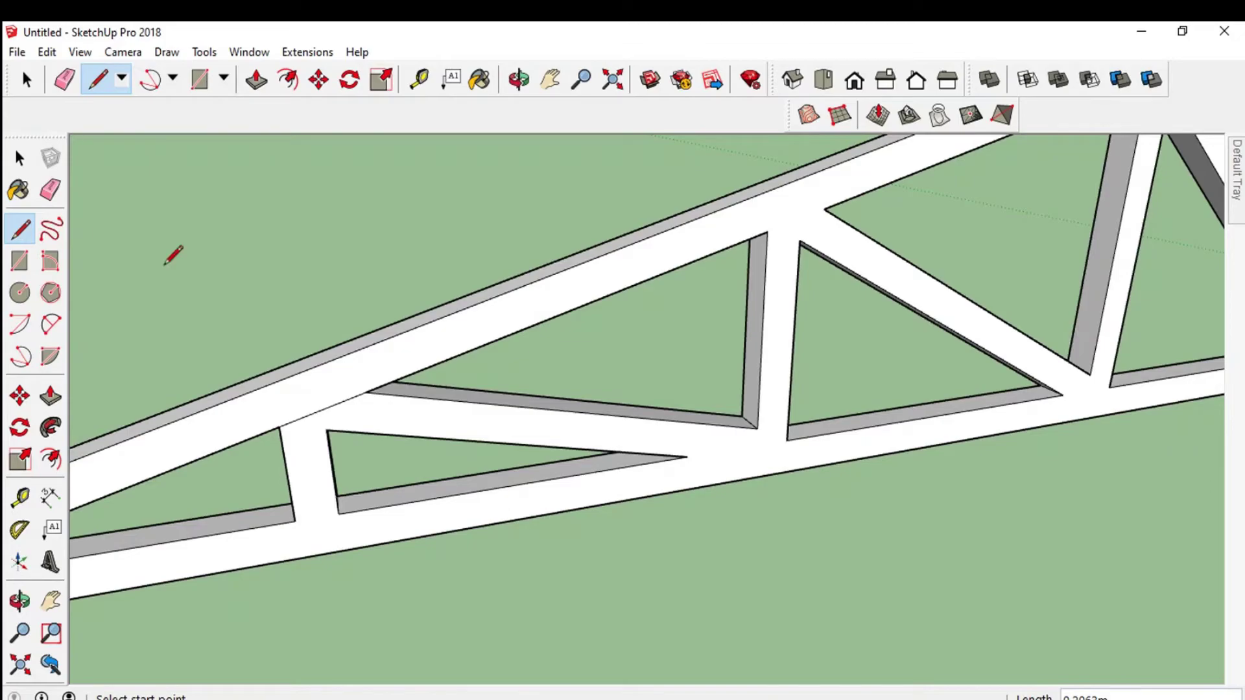
# Place a Tape Measure guide point about 0.1m along the chord from the corner
pyautogui.press('t')
pyautogui.click(280, 425)
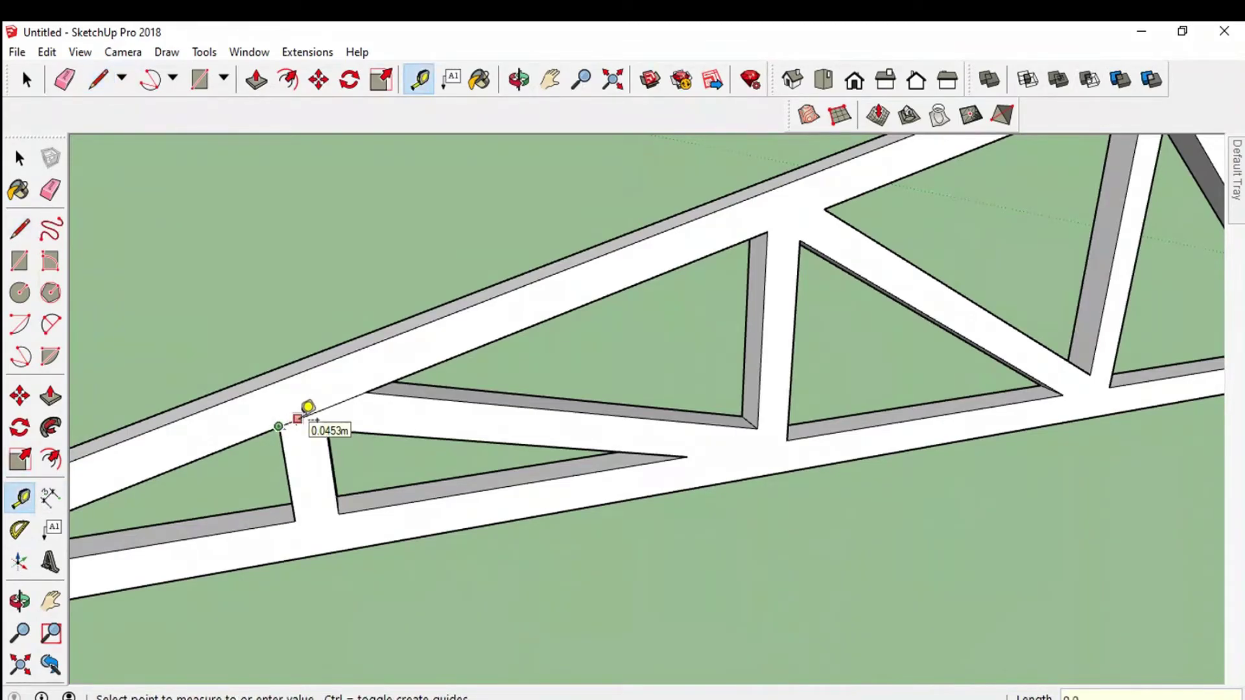
pyautogui.click(308, 407)
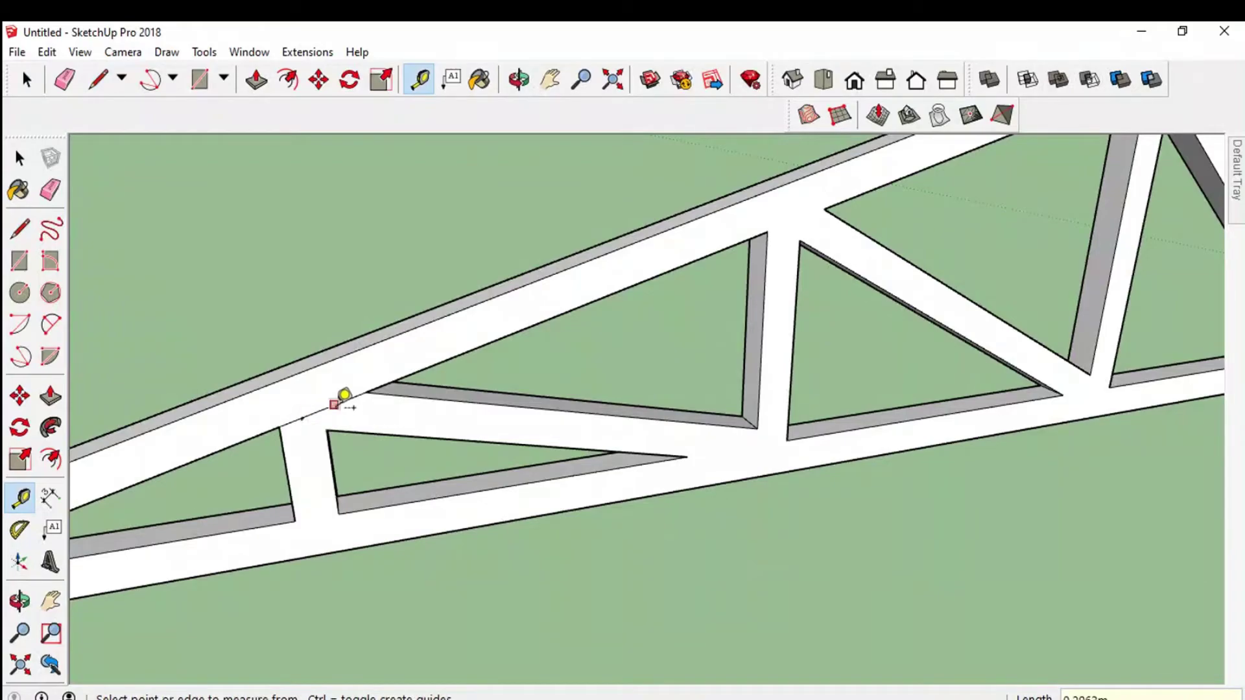
pyautogui.click(302, 416)
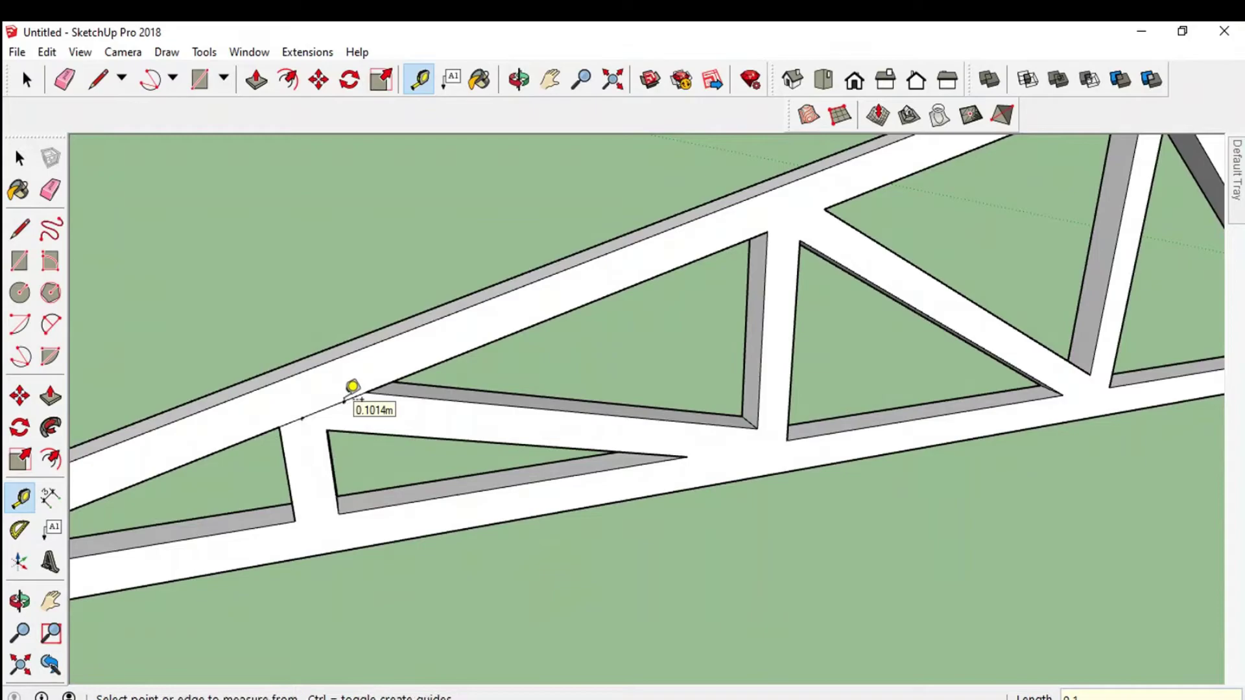
pyautogui.click(345, 400)
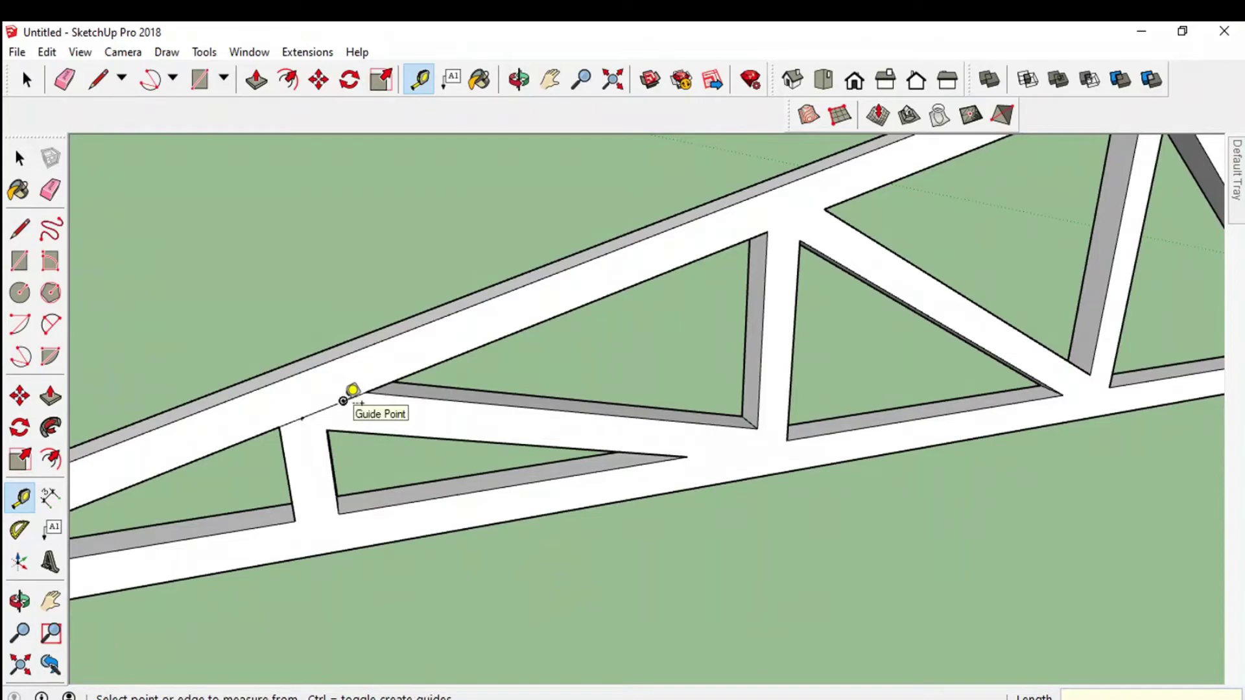
# Draw two lines across the chord at the corner and guide point, erasing stray edges to leave a small square
pyautogui.click(98, 79)
pyautogui.click(301, 418)
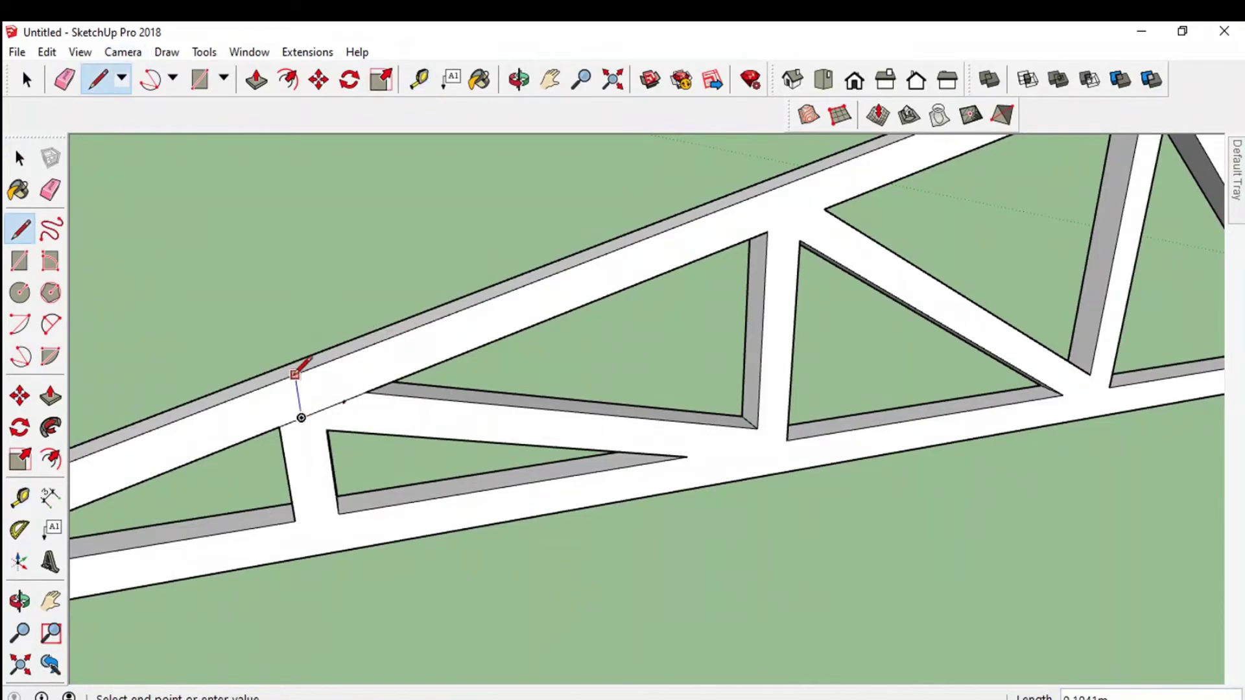
pyautogui.click(295, 374)
pyautogui.click(344, 401)
pyautogui.click(338, 359)
pyautogui.click(295, 374)
pyautogui.press('Escape')
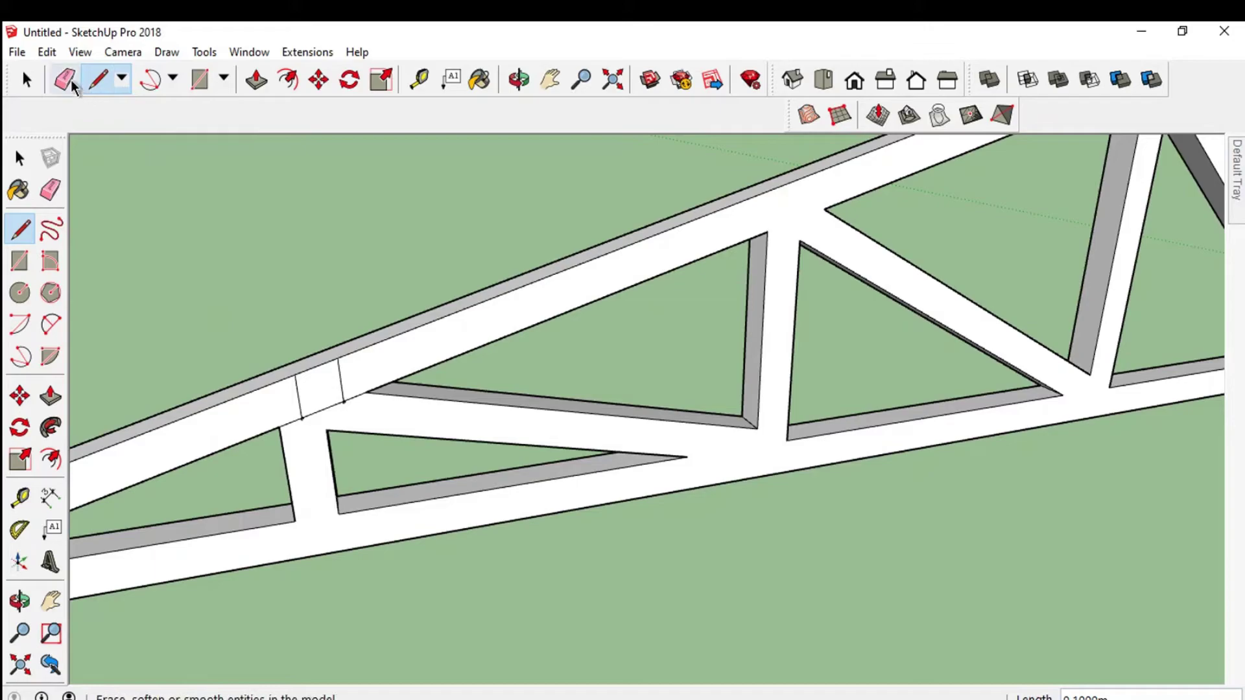
pyautogui.click(64, 80)
pyautogui.moveTo(300, 417); pyautogui.dragTo(353, 397)
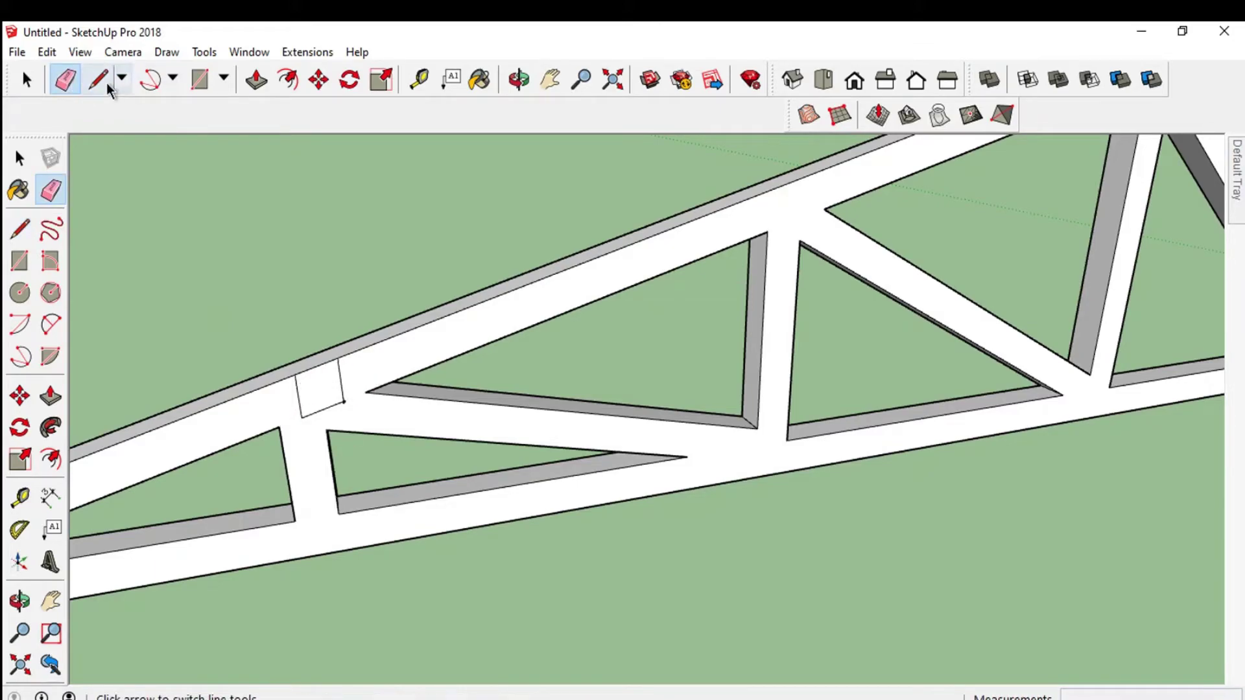
# Push/Pull the small square into a long 48.22 m purlin along the row
pyautogui.click(256, 79)
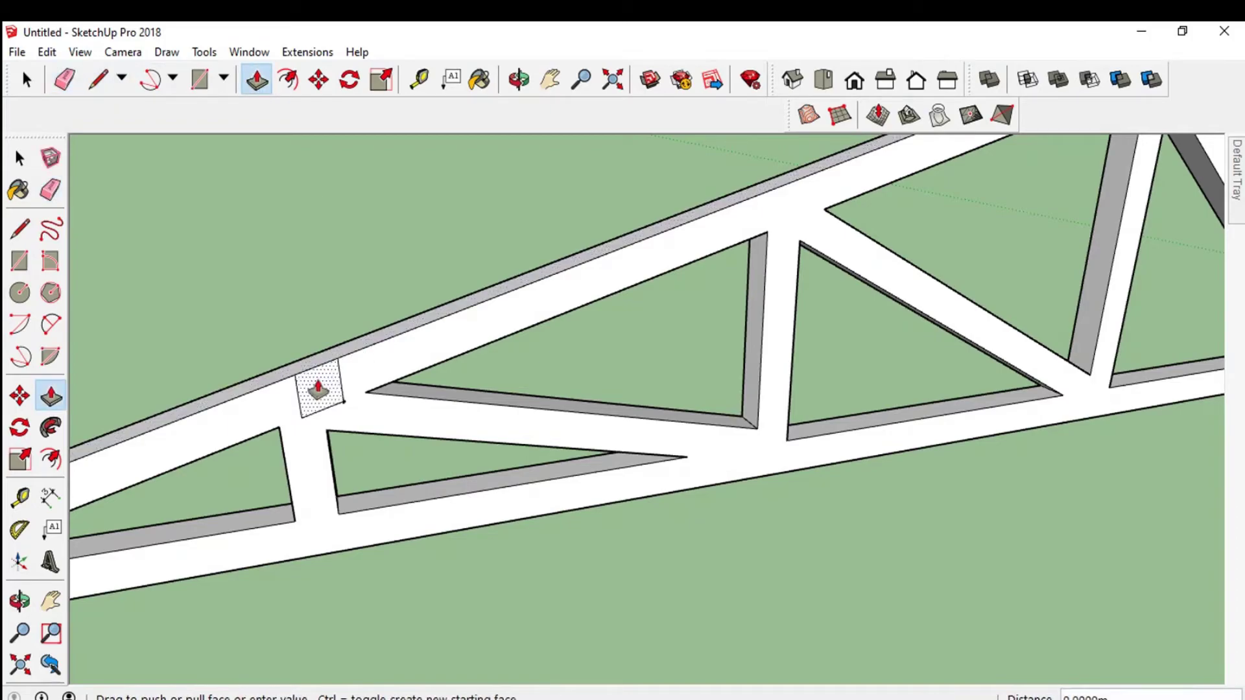
pyautogui.moveTo(320, 388); pyautogui.dragTo(367, 544)
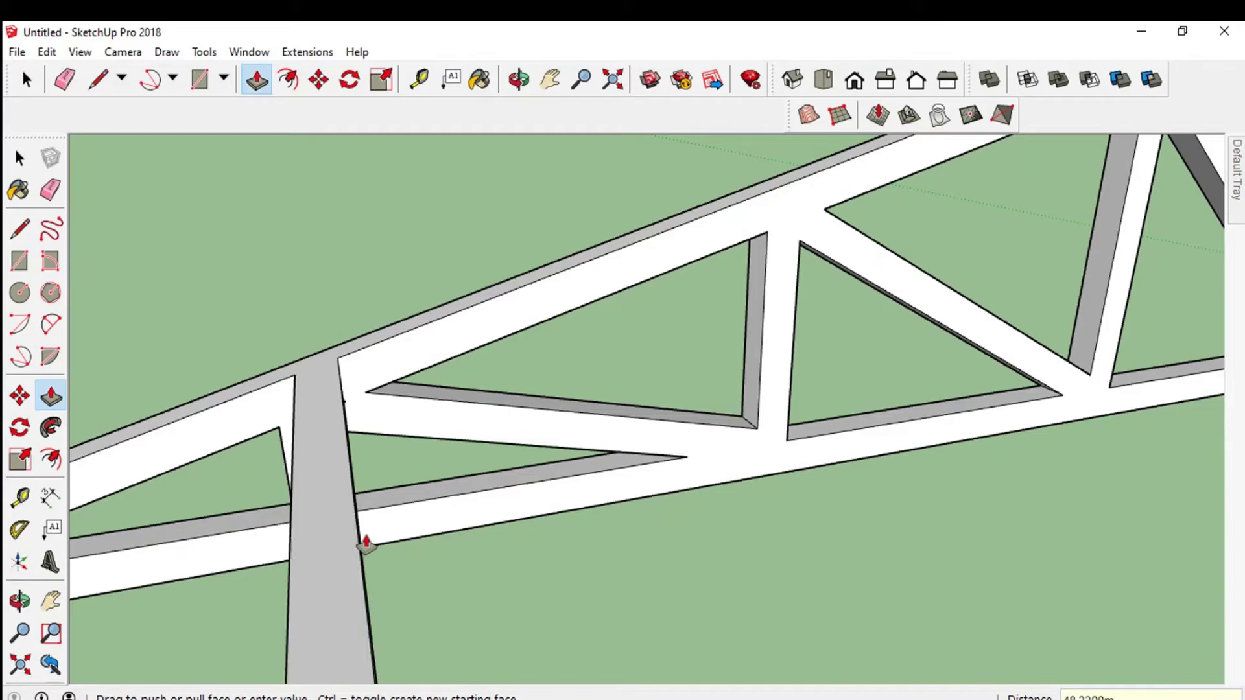
pyautogui.moveTo(367, 545); pyautogui.dragTo(365, 542)
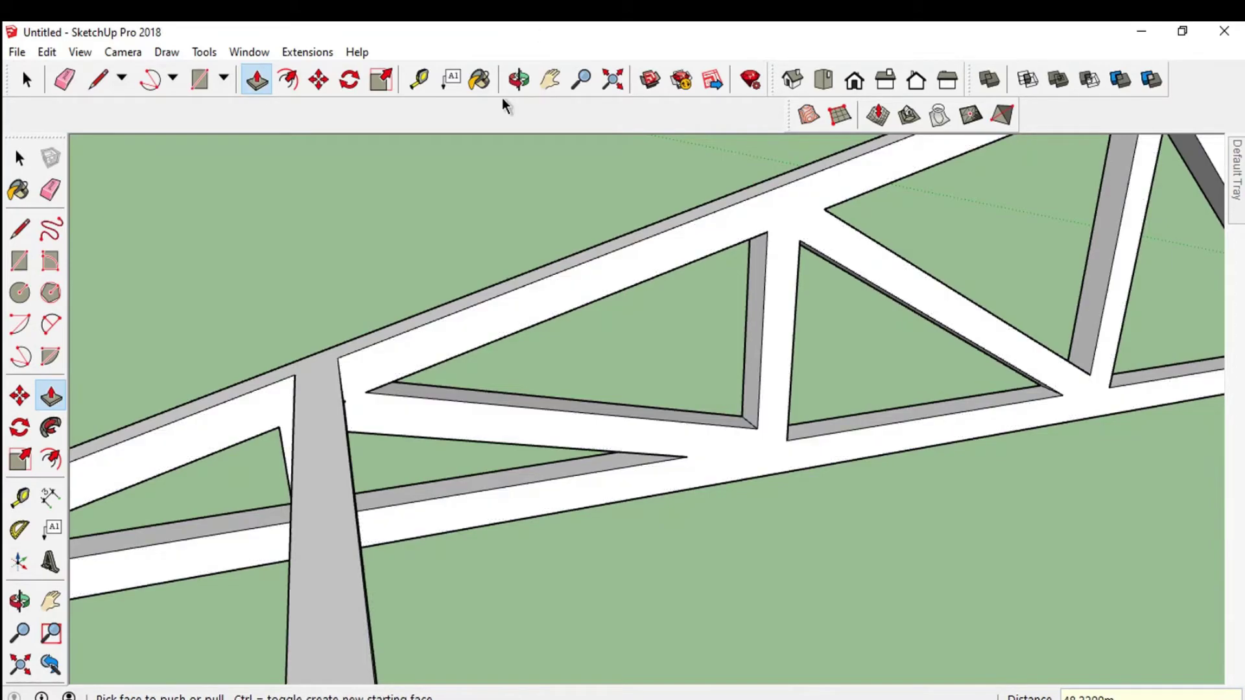
pyautogui.click(550, 79)
pyautogui.moveTo(668, 317)
pyautogui.mouseDown()
pyautogui.moveTo(570, 380)
pyautogui.moveTo(234, 437)
pyautogui.mouseUp()
# Split the chord face at the next web and place a 0.1m guide point from its corner
pyautogui.press('l')
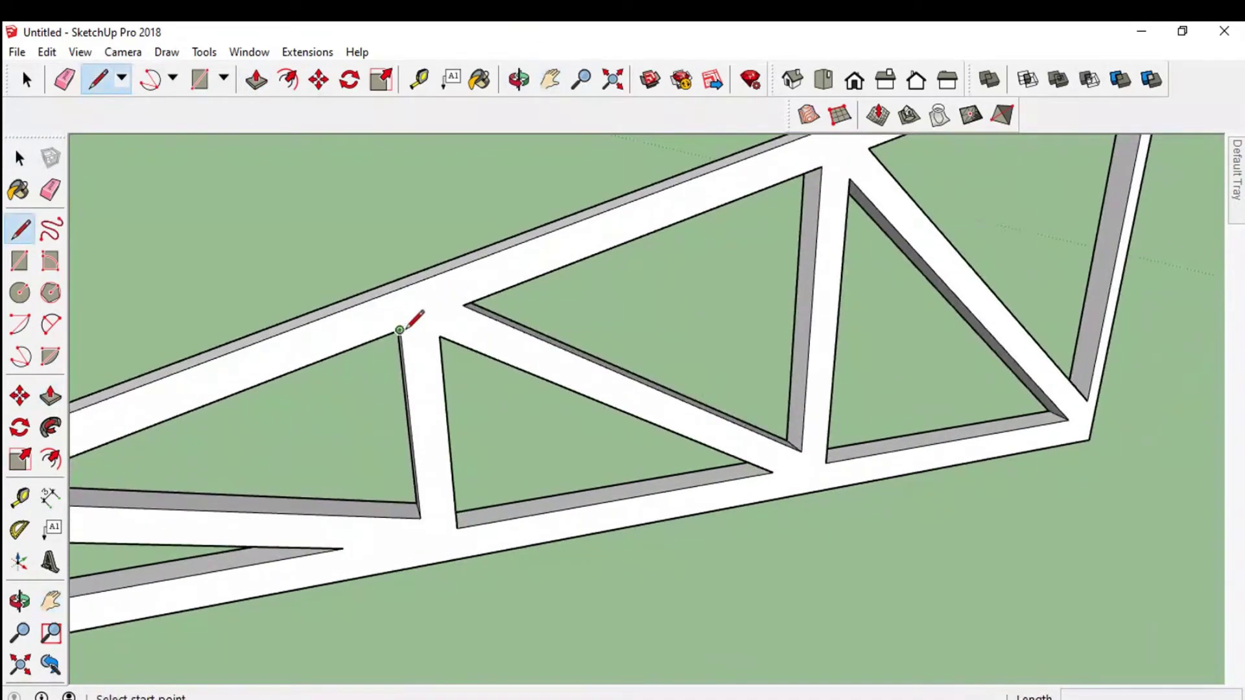
pyautogui.click(400, 330)
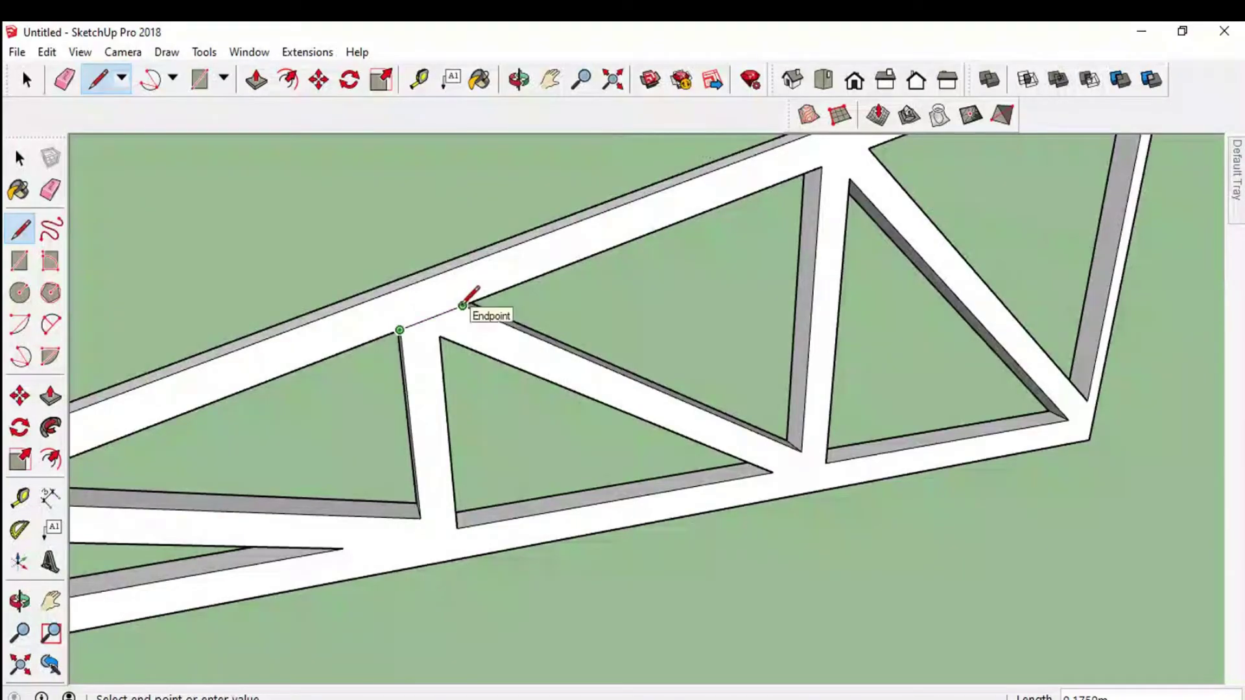
pyautogui.click(462, 305)
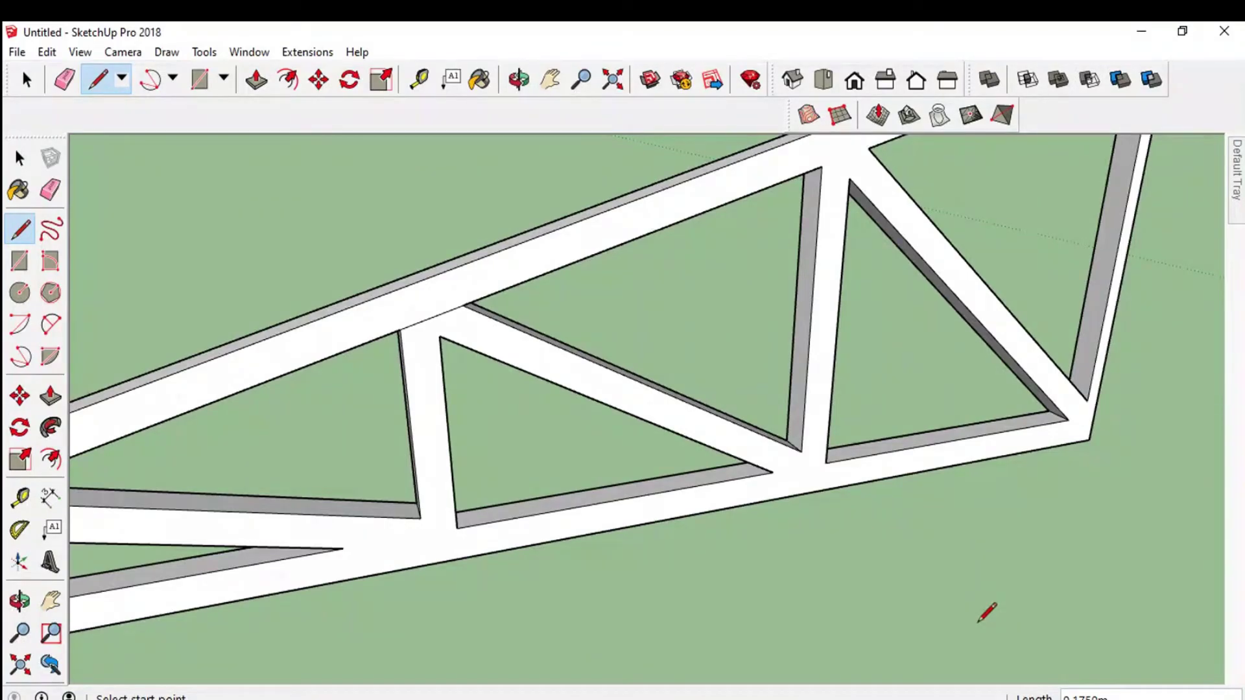
pyautogui.click(20, 497)
pyautogui.click(400, 330)
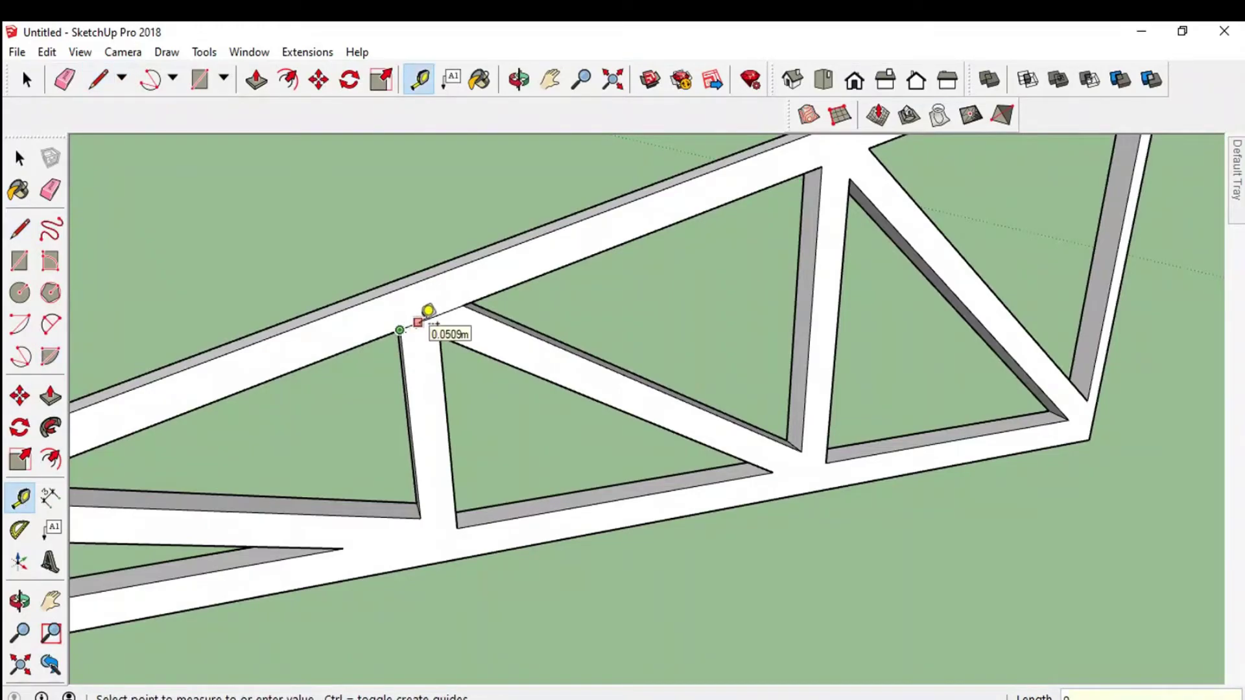
pyautogui.write('.0375')
pyautogui.click(418, 322)
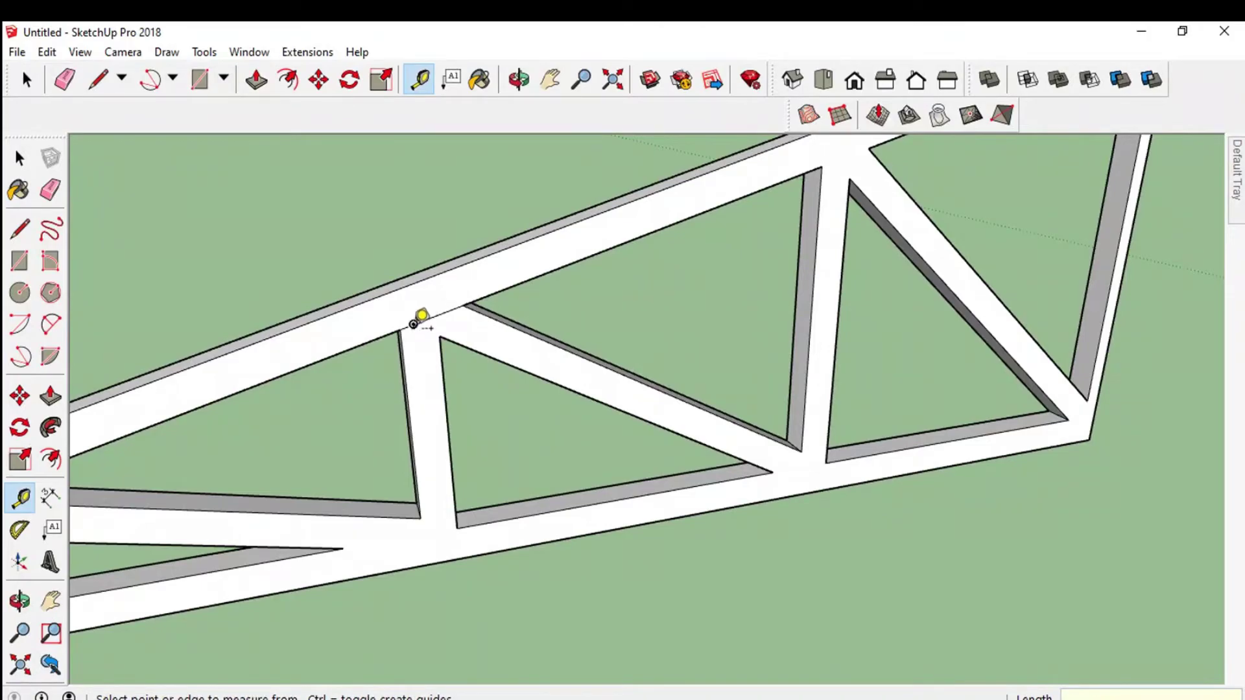
pyautogui.click(413, 324)
pyautogui.write('0.1')
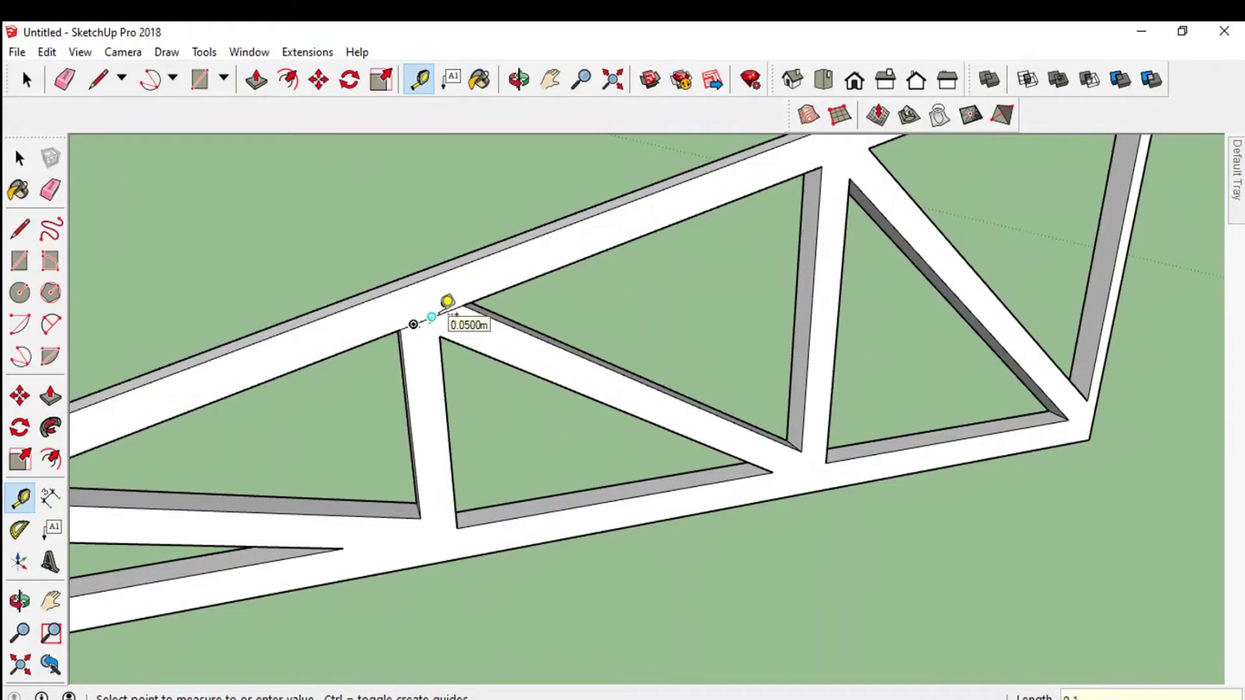
pyautogui.press('Return')
# Mark a small square across the chord there and pull it into a 48.22 m purlin
pyautogui.click(98, 79)
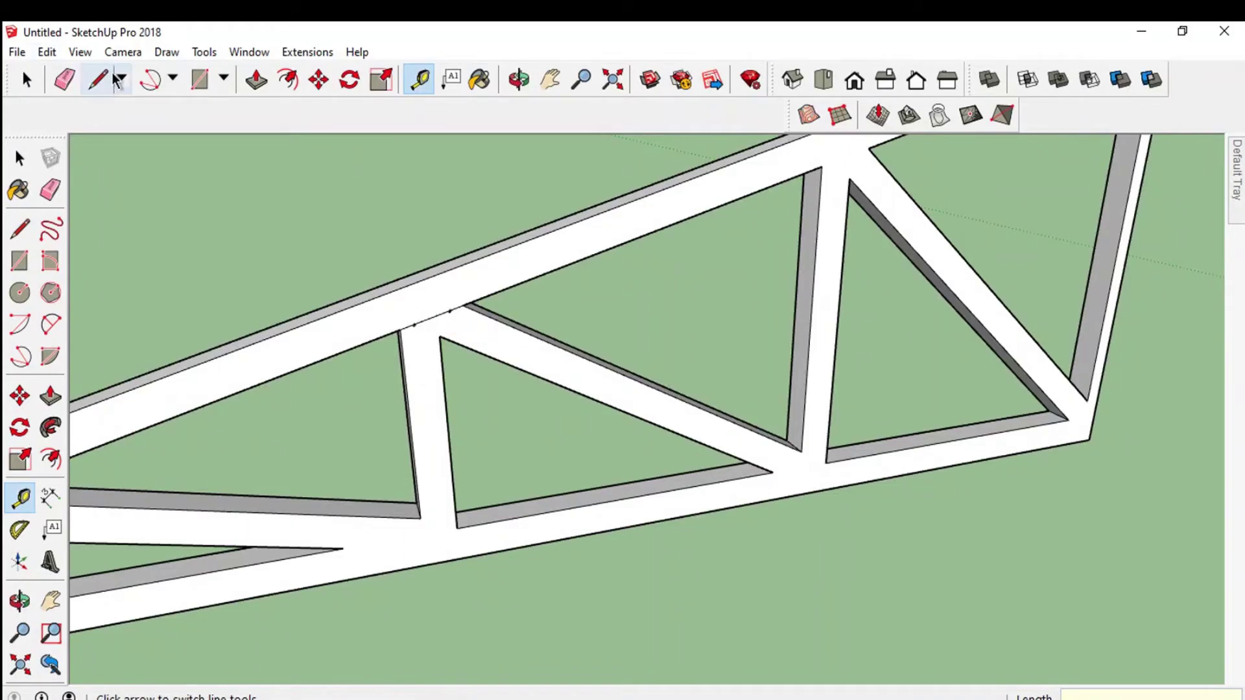
pyautogui.click(413, 324)
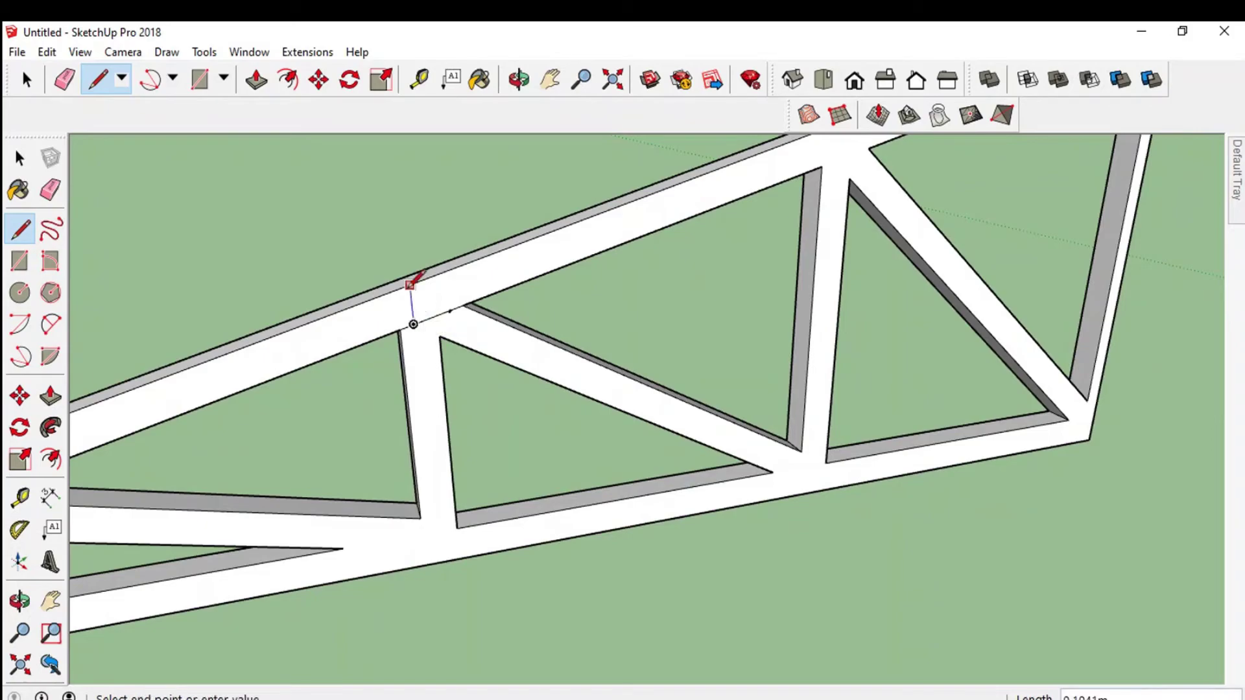
pyautogui.click(410, 284)
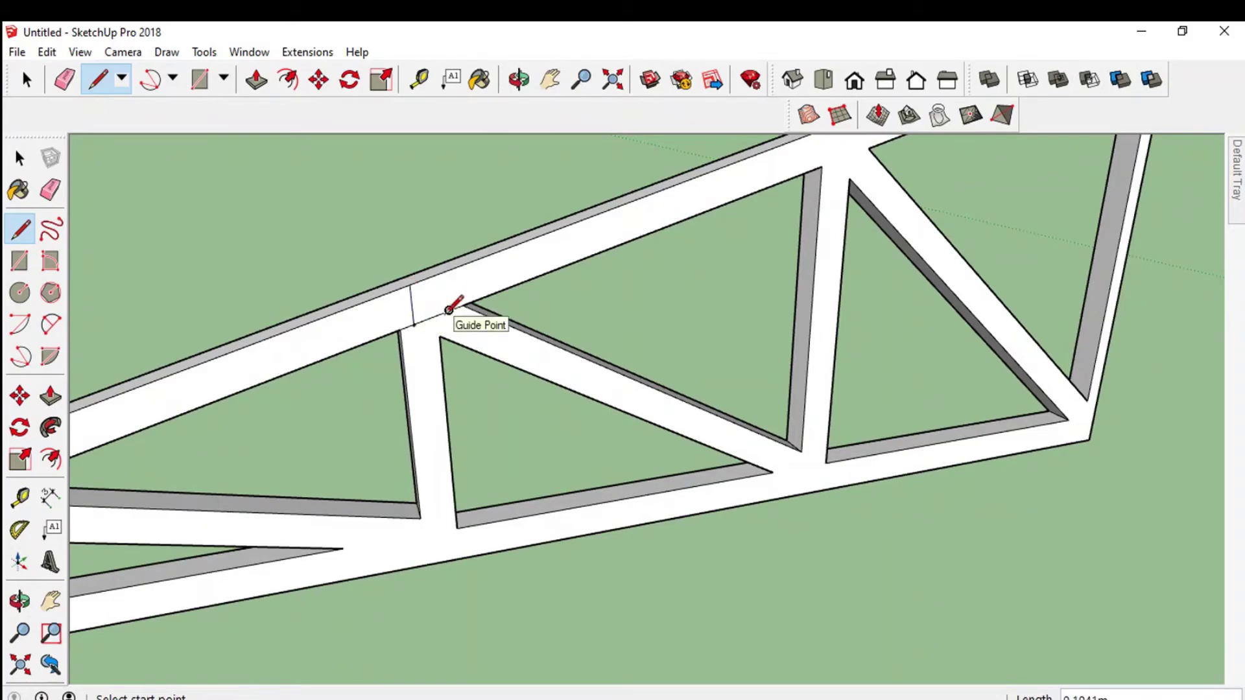
pyautogui.click(449, 310)
pyautogui.click(447, 272)
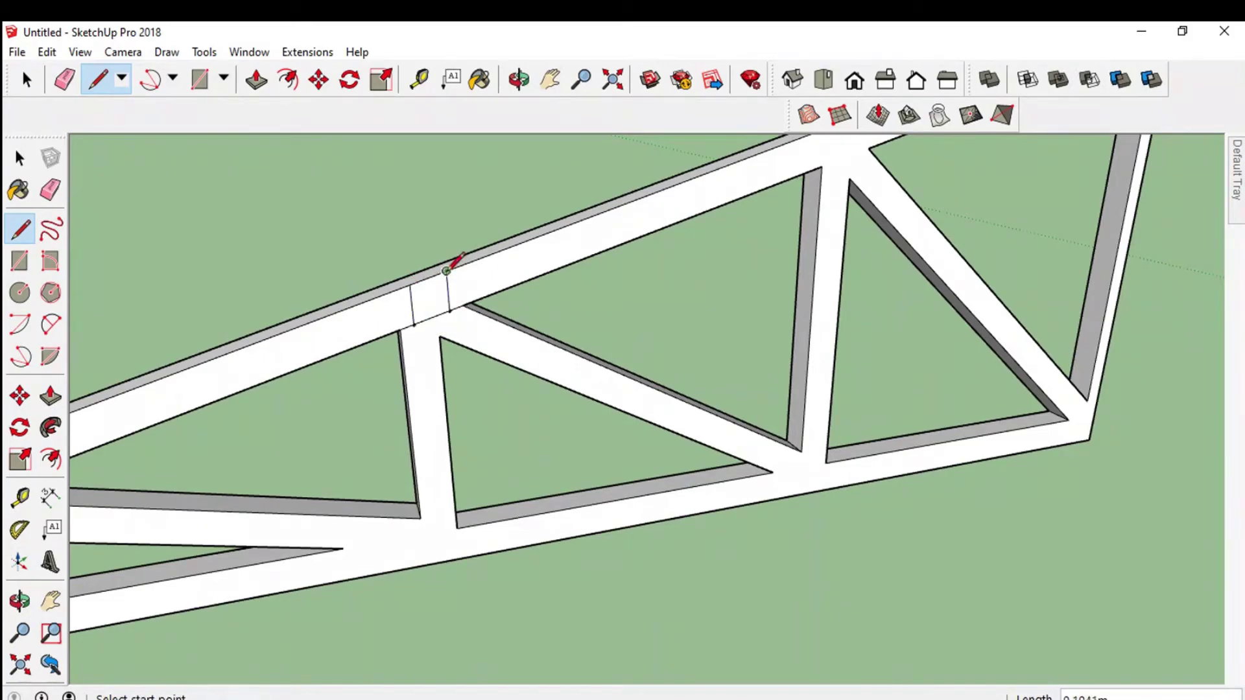
pyautogui.click(257, 80)
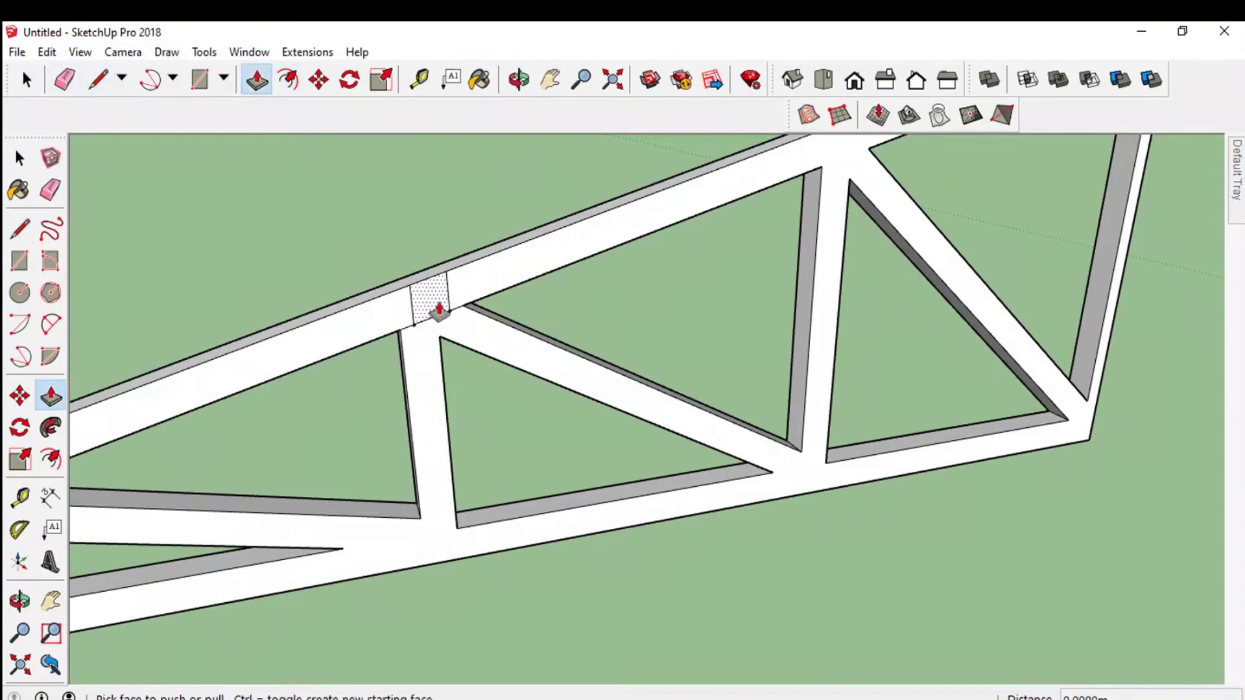
pyautogui.moveTo(443, 319); pyautogui.dragTo(513, 481)
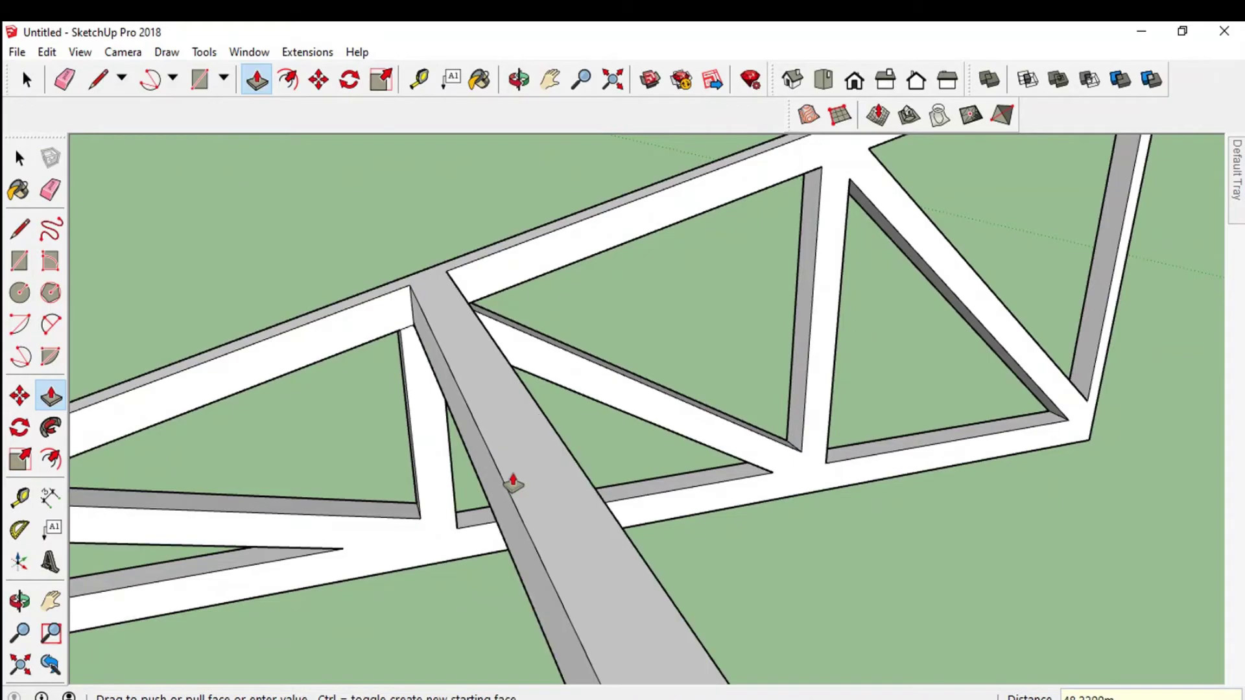
pyautogui.moveTo(513, 481); pyautogui.dragTo(509, 480)
# At the truss end, draw a line splitting off a small square on the chord corner
pyautogui.click(551, 79)
pyautogui.moveTo(561, 354)
pyautogui.mouseDown()
pyautogui.moveTo(402, 415)
pyautogui.moveTo(166, 392)
pyautogui.mouseUp()
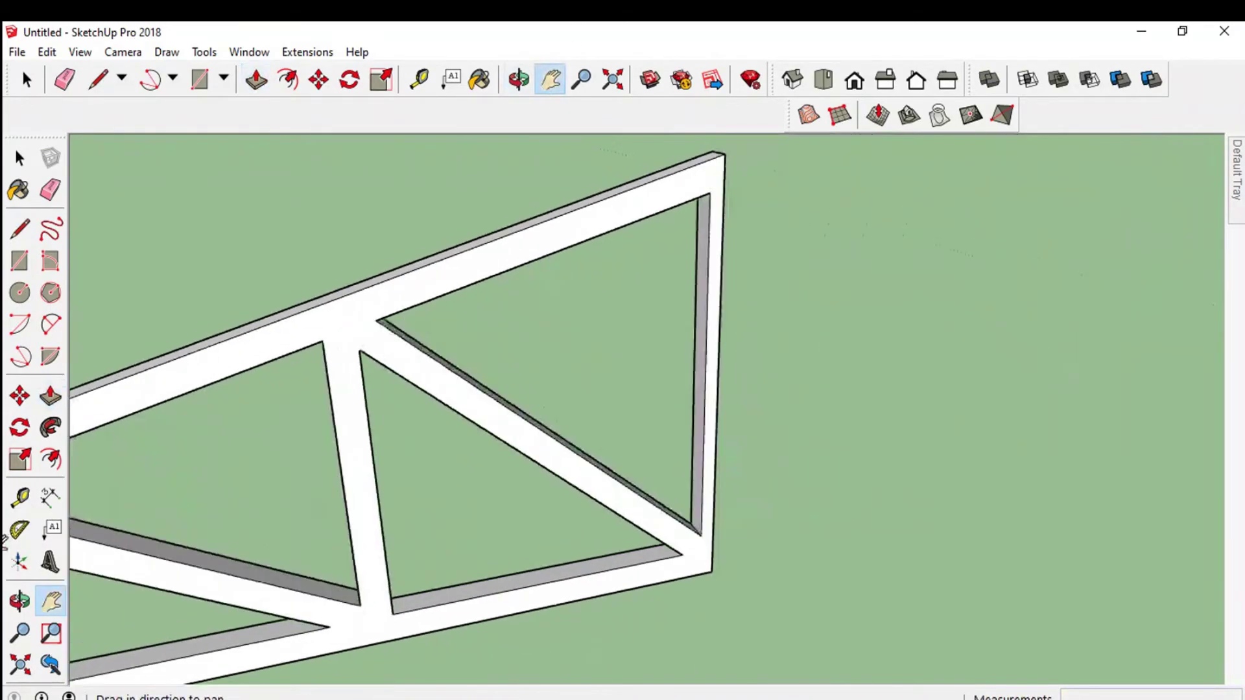
pyautogui.moveTo(288, 310); pyautogui.dragTo(273, 362)
pyautogui.press('l')
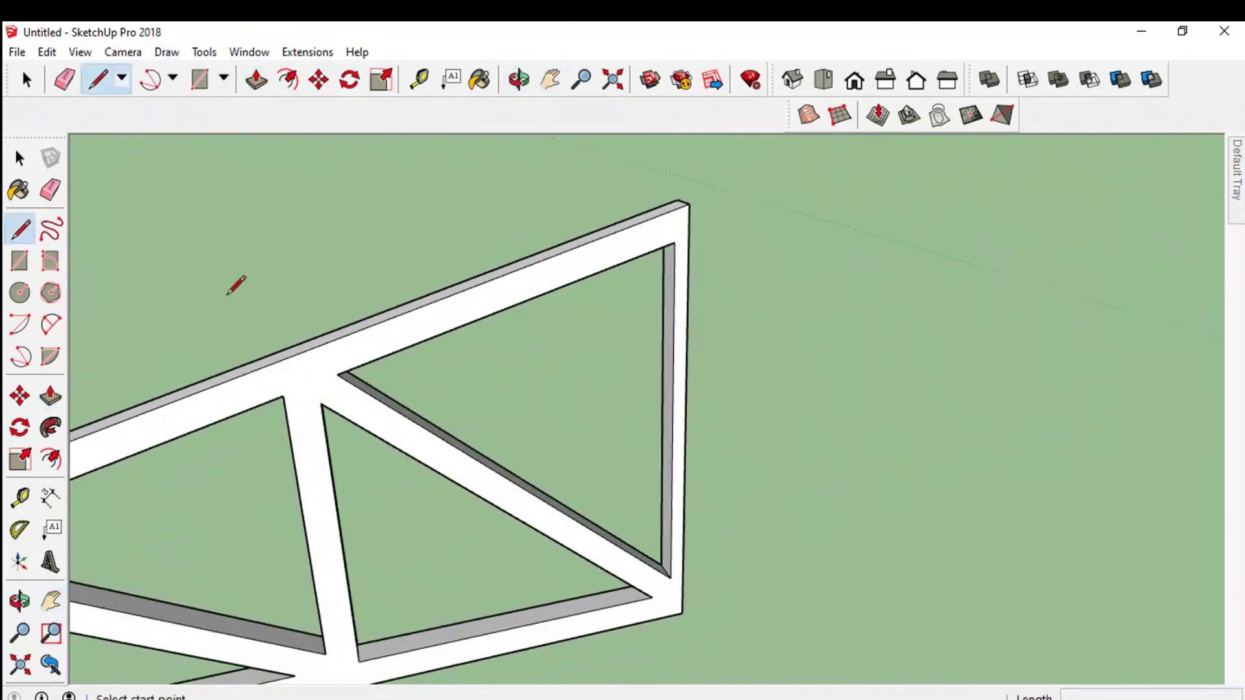
pyautogui.scroll(2, 285, 402)
pyautogui.scroll(2, 285, 402)
pyautogui.click(285, 396)
pyautogui.click(365, 365)
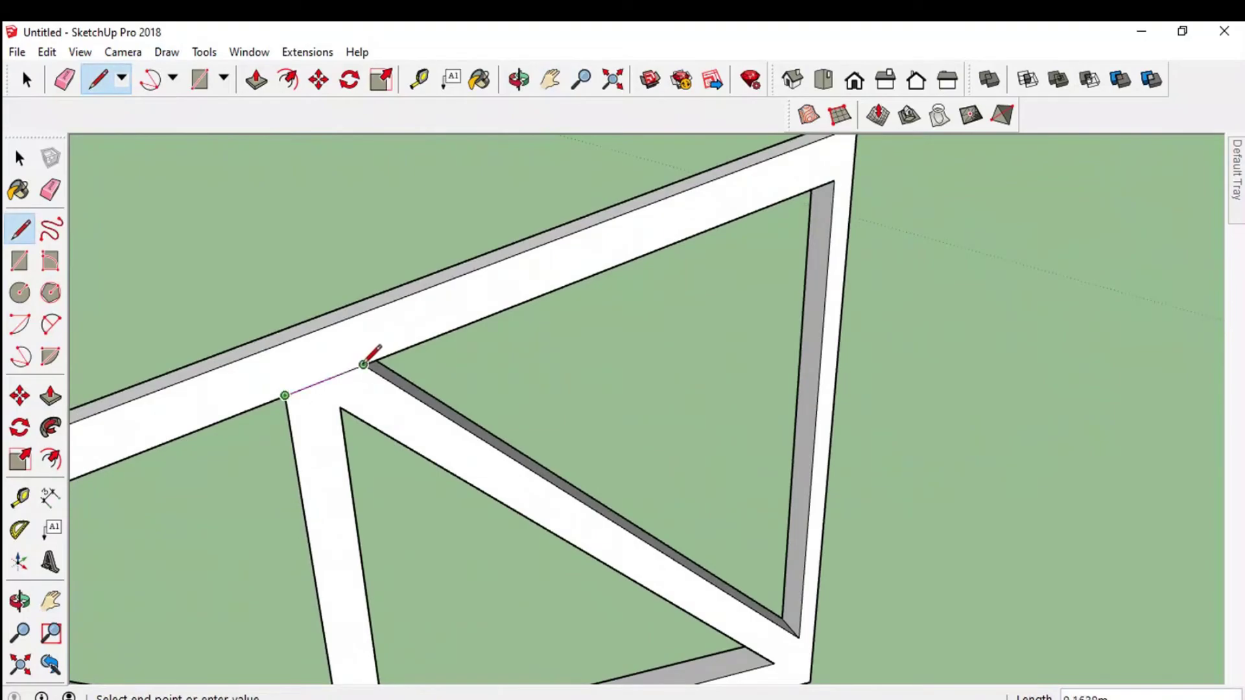
# Pull the end square down into a purlin along the row
pyautogui.press('p')
pyautogui.moveTo(320, 362); pyautogui.dragTo(335, 516)
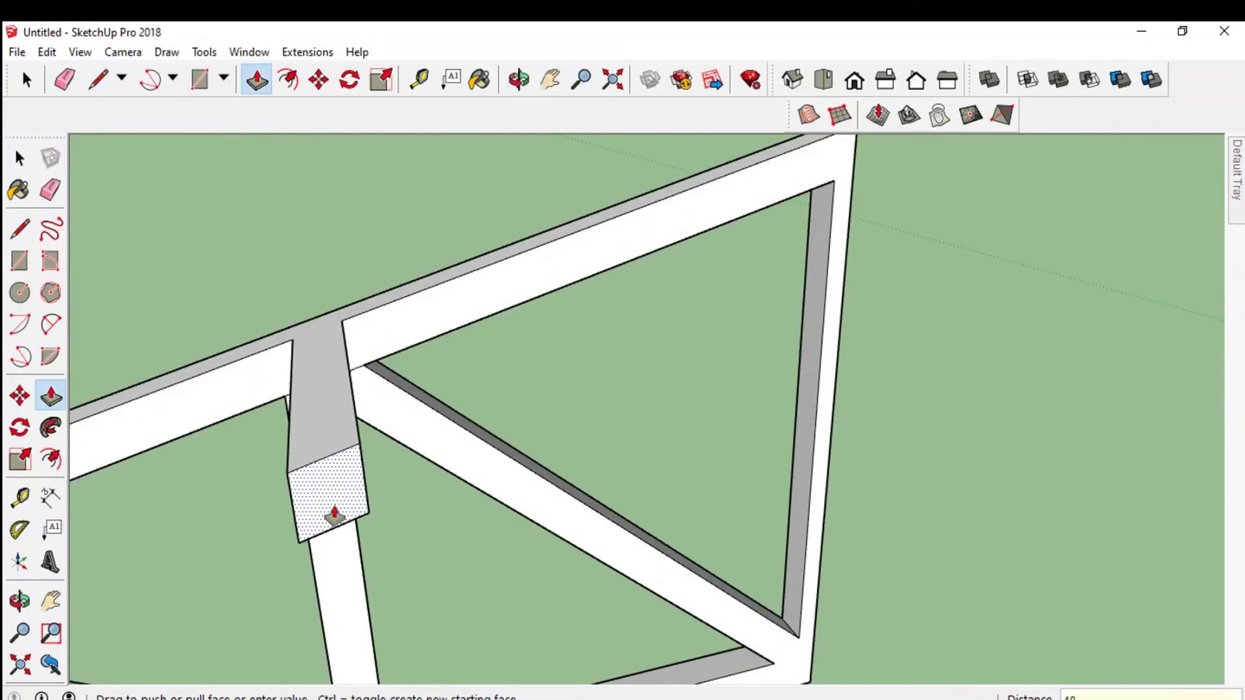
pyautogui.click(334, 515)
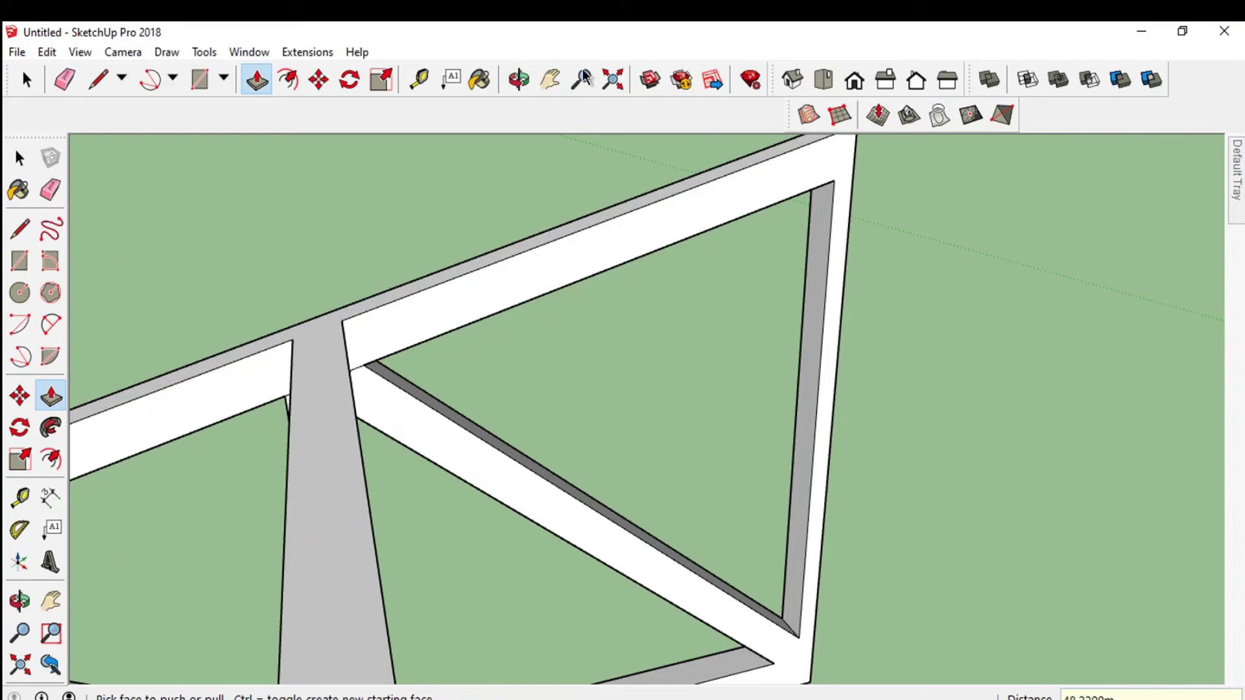
pyautogui.click(550, 79)
pyautogui.moveTo(570, 302); pyautogui.dragTo(205, 438)
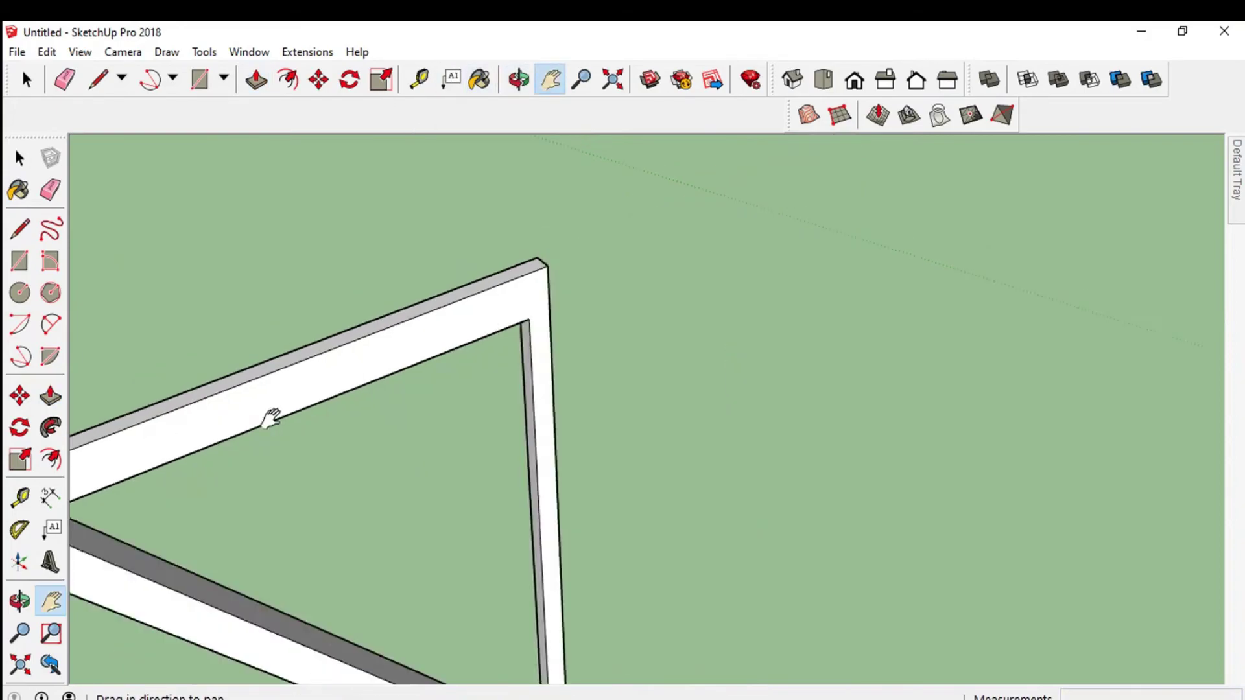
pyautogui.moveTo(431, 361); pyautogui.dragTo(462, 334)
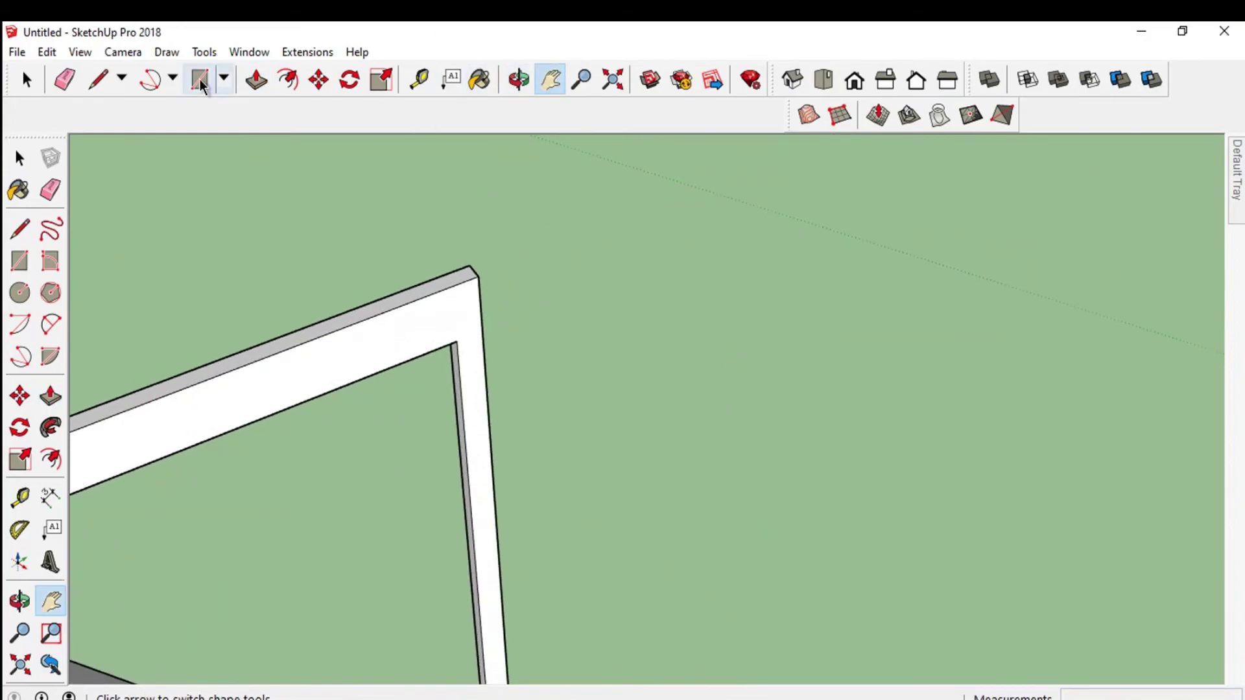
# Draw edges closing a small face at the frame's top corner beside the end post
pyautogui.click(98, 79)
pyautogui.click(455, 341)
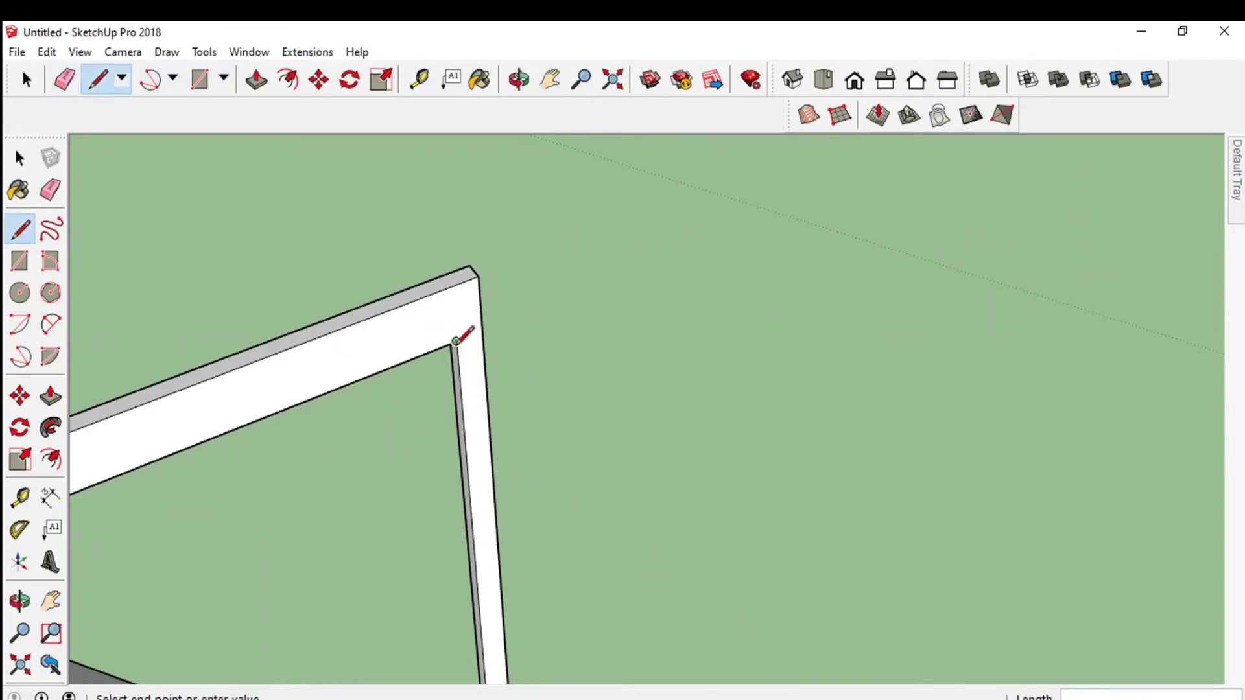
pyautogui.click(452, 285)
pyautogui.click(478, 276)
pyautogui.click(456, 341)
pyautogui.click(483, 338)
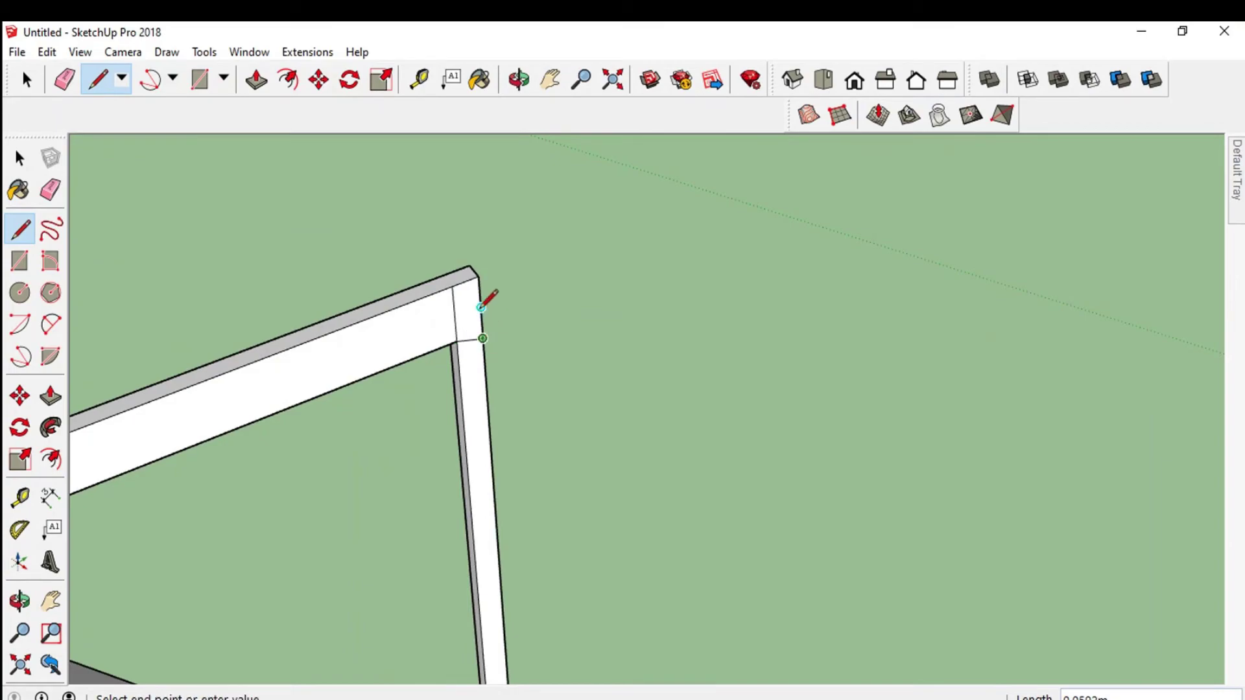
pyautogui.click(479, 277)
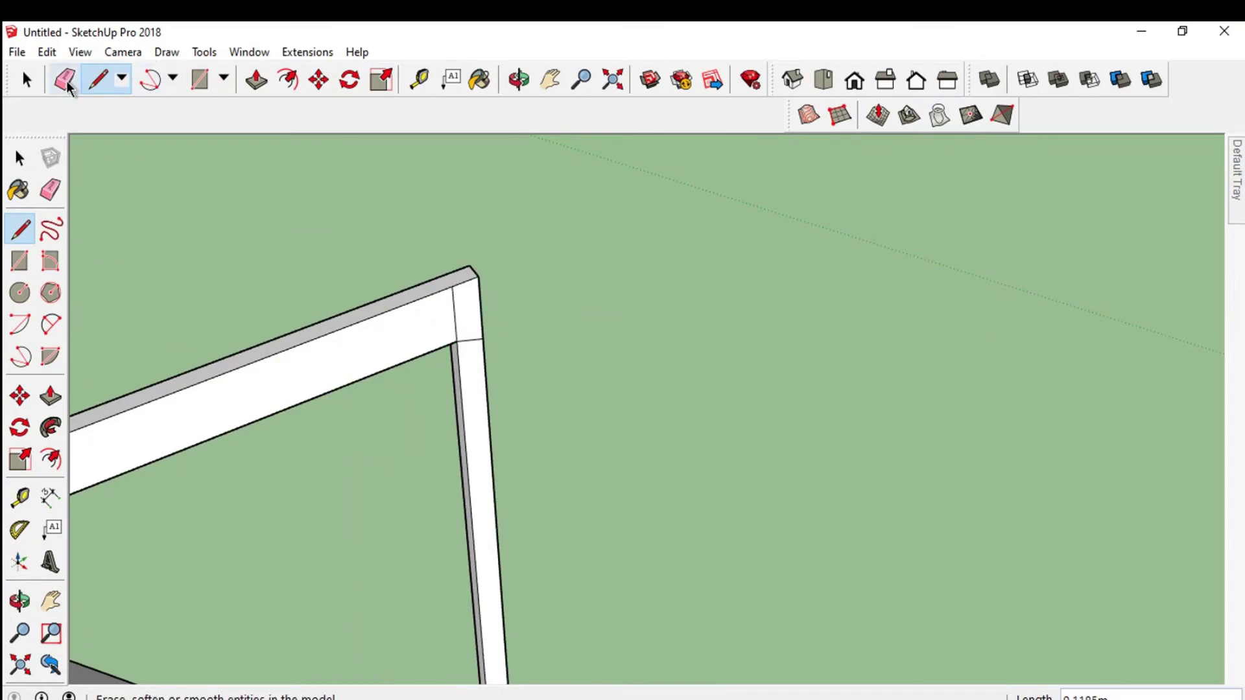
# Push/Pull the corner face along the truss row by 48.33 m
pyautogui.click(257, 79)
pyautogui.moveTo(465, 323); pyautogui.dragTo(497, 445)
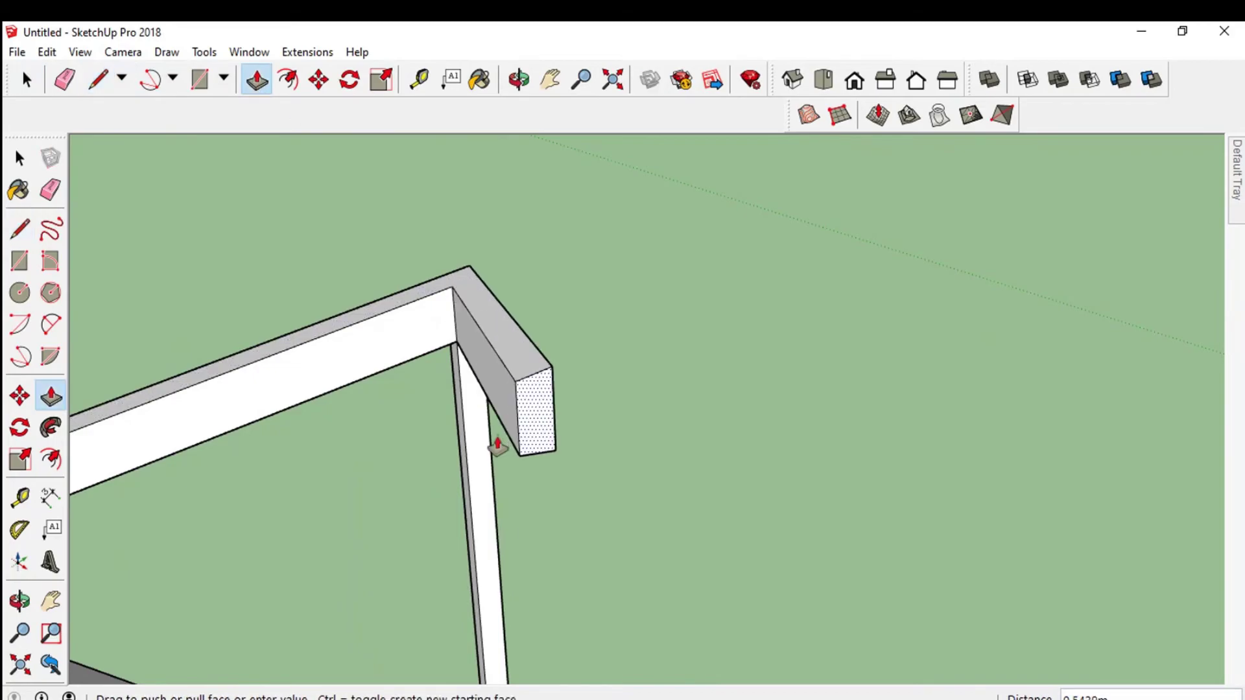
pyautogui.write('3')
pyautogui.press('Return')
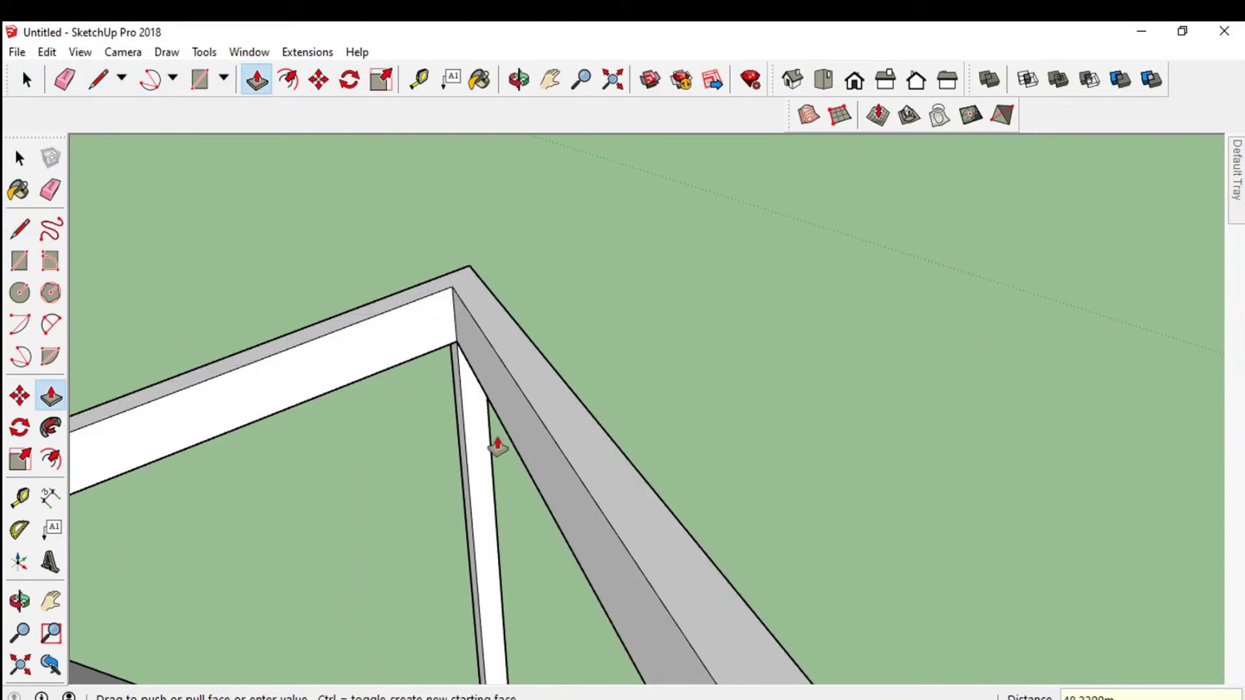
# Orbit and zoom to inspect the truss row from above and from a low angle
pyautogui.scroll(-3, 509, 411)
pyautogui.scroll(-3, 511, 414)
pyautogui.scroll(-3, 512, 415)
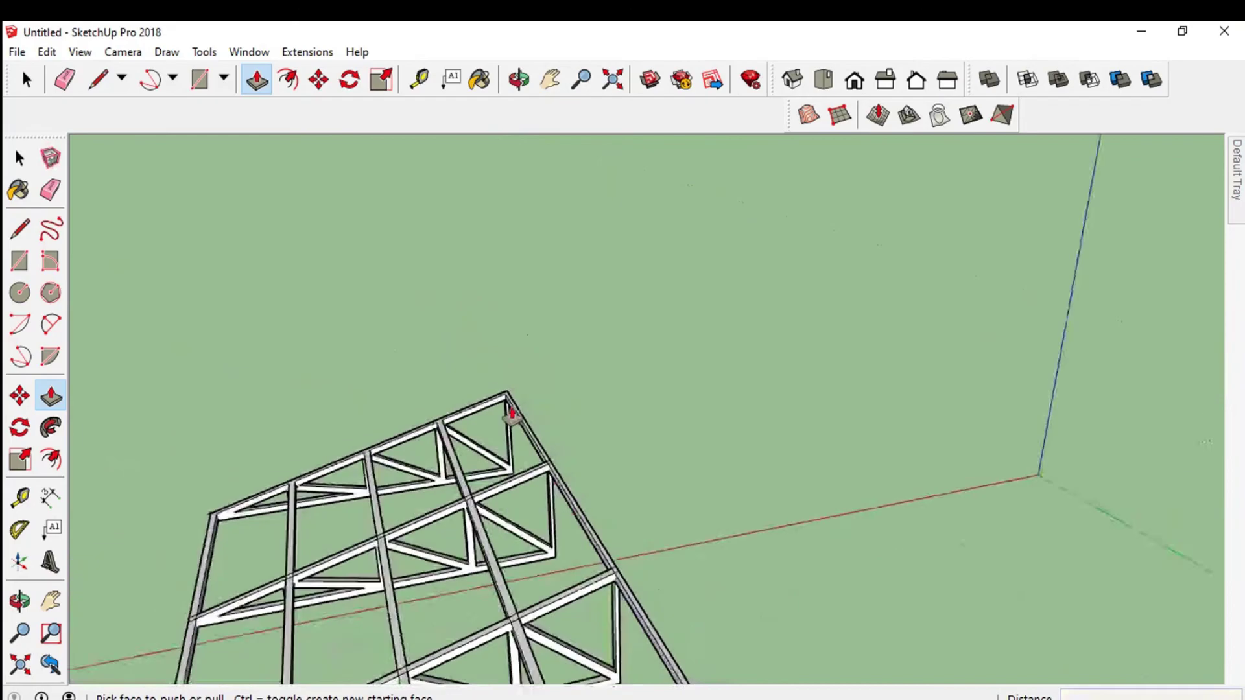
pyautogui.scroll(-2, 512, 415)
pyautogui.scroll(-2, 511, 415)
pyautogui.scroll(-2, 511, 414)
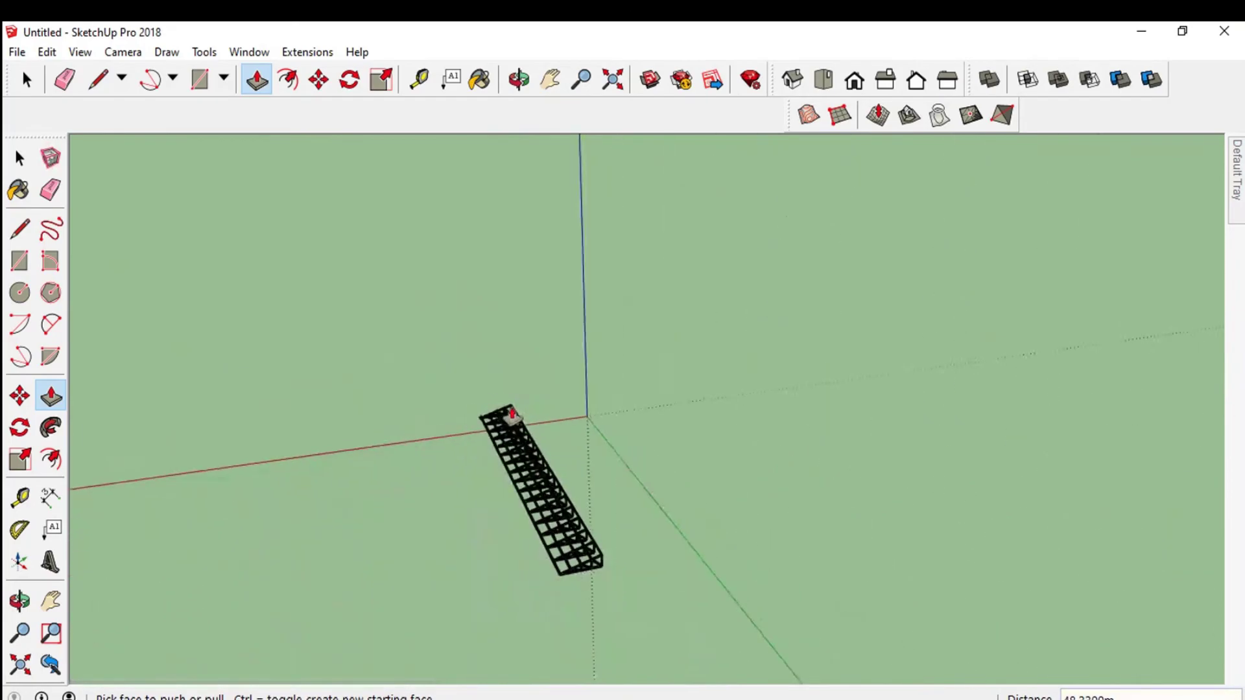
pyautogui.moveTo(542, 589); pyautogui.dragTo(558, 562, button='middle')
pyautogui.scroll(2, 559, 561)
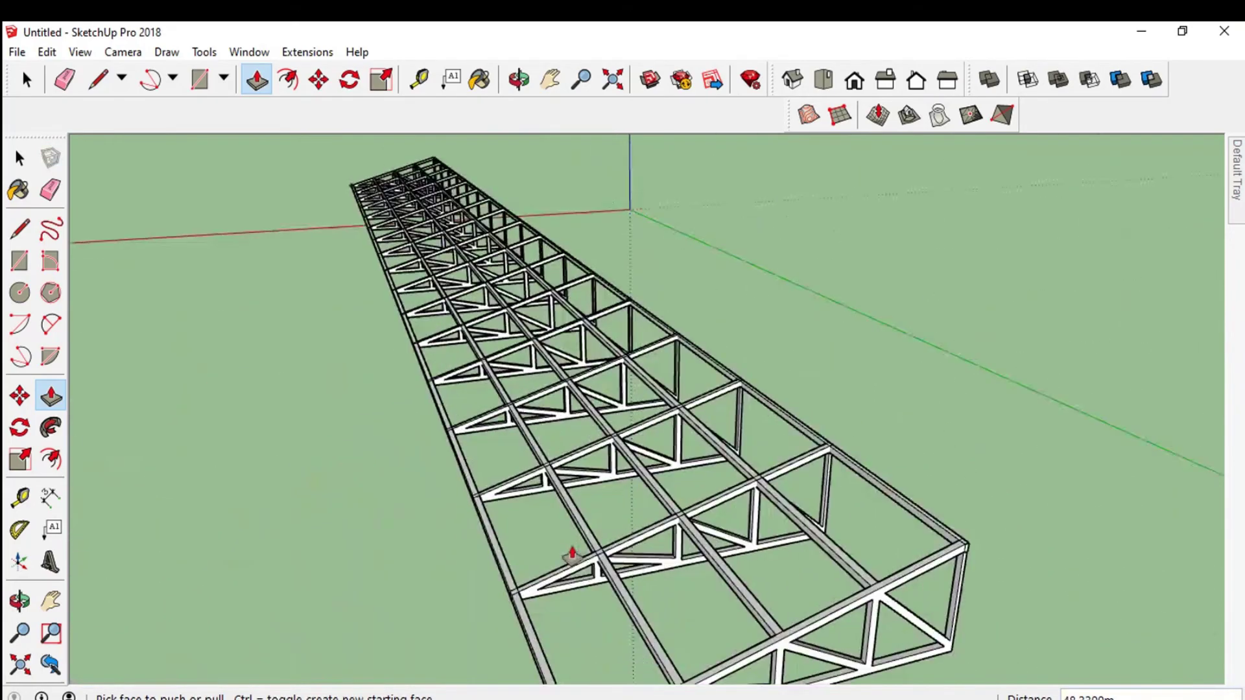
pyautogui.click(519, 79)
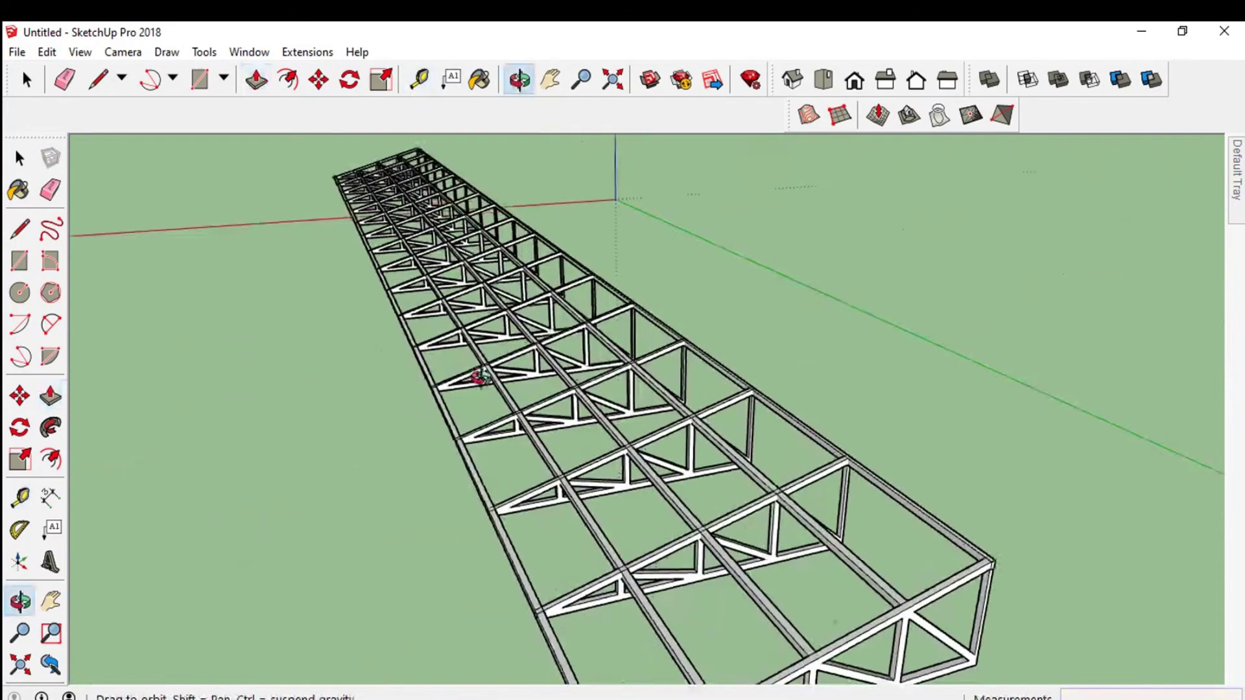
pyautogui.moveTo(713, 454)
pyautogui.mouseDown()
pyautogui.moveTo(842, 439)
pyautogui.moveTo(536, 408)
pyautogui.moveTo(977, 301)
pyautogui.mouseUp()
pyautogui.scroll(-2, 422, 444)
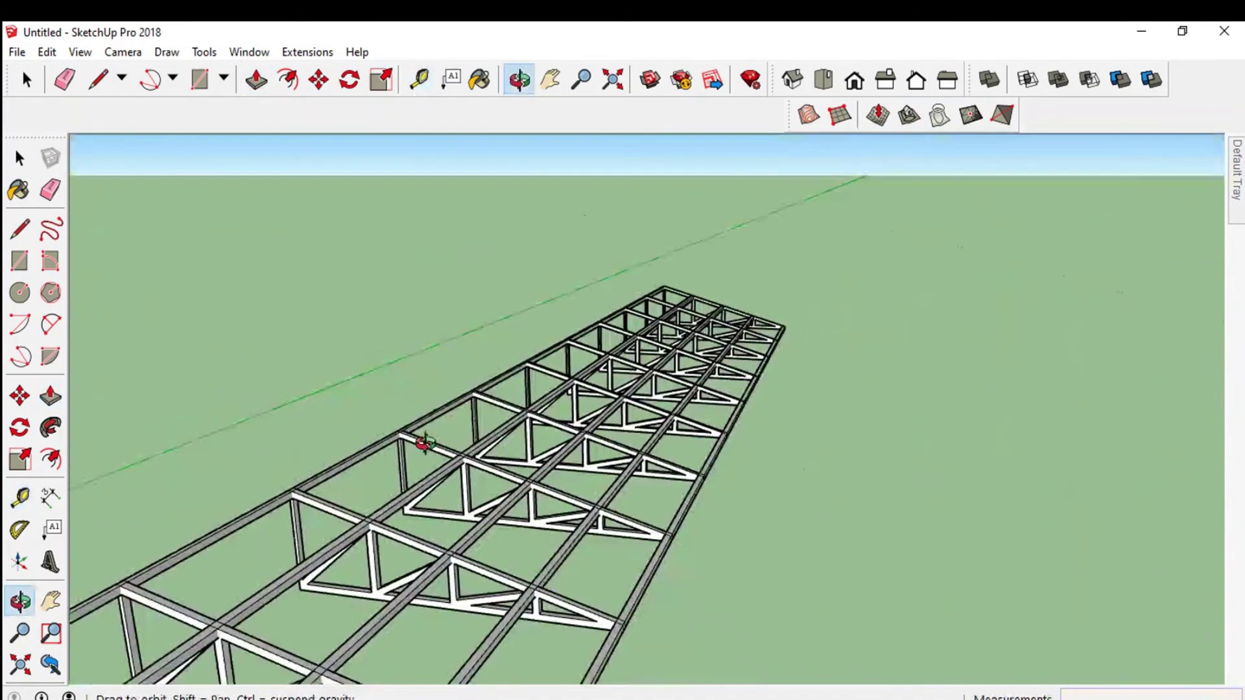
pyautogui.scroll(-3, 422, 445)
pyautogui.scroll(-1, 419, 447)
pyautogui.scroll(-1, 411, 448)
pyautogui.scroll(-2, 411, 449)
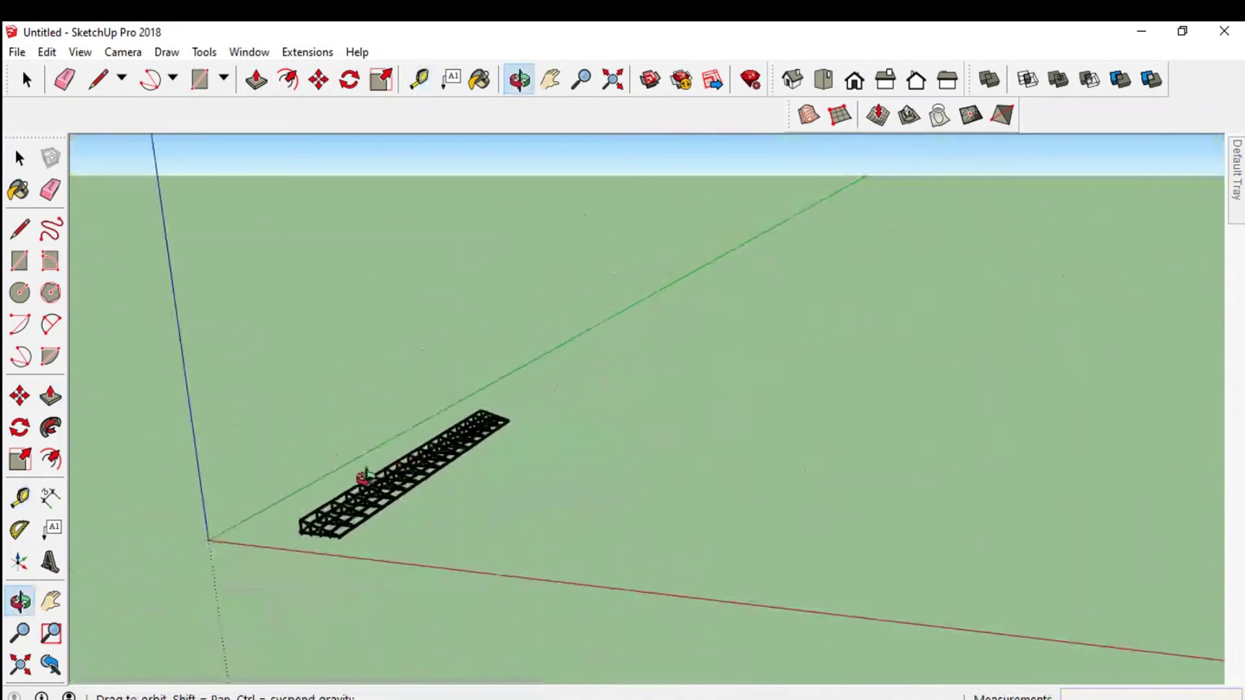
pyautogui.moveTo(362, 478); pyautogui.dragTo(374, 535)
pyautogui.scroll(2, 374, 534)
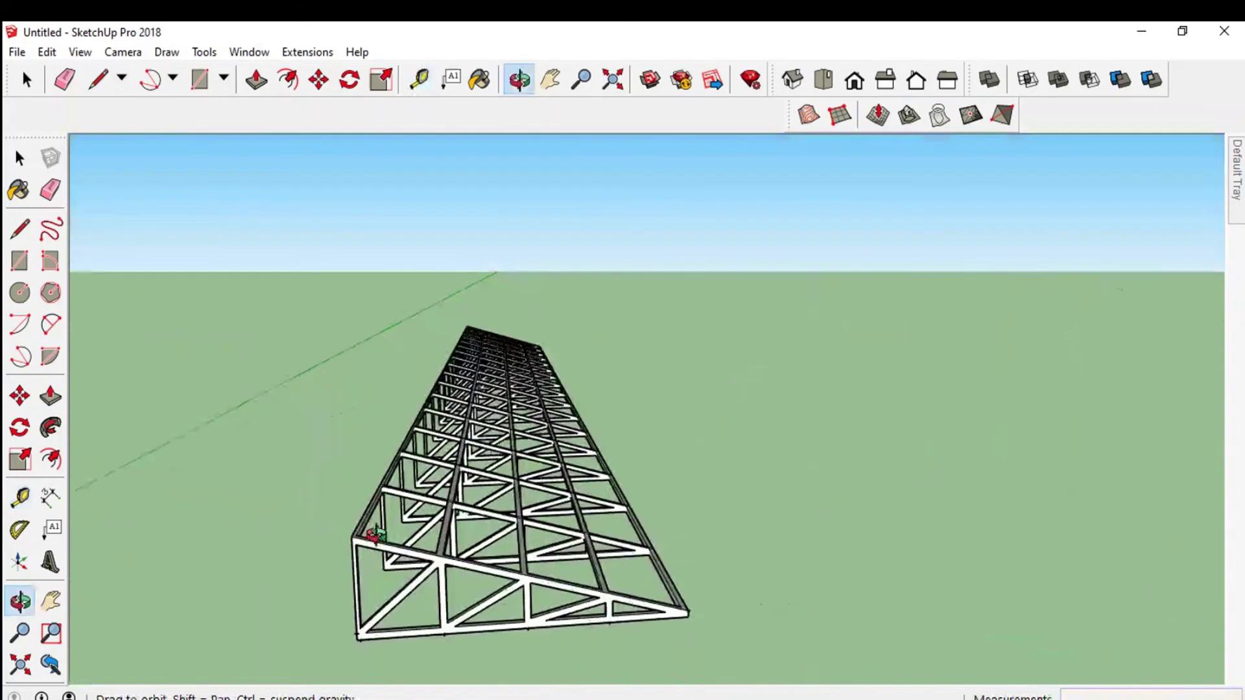
# Select the entire truss row, with purlins and peak beam, and make it one group
pyautogui.click(27, 80)
pyautogui.tripleClick(460, 499)
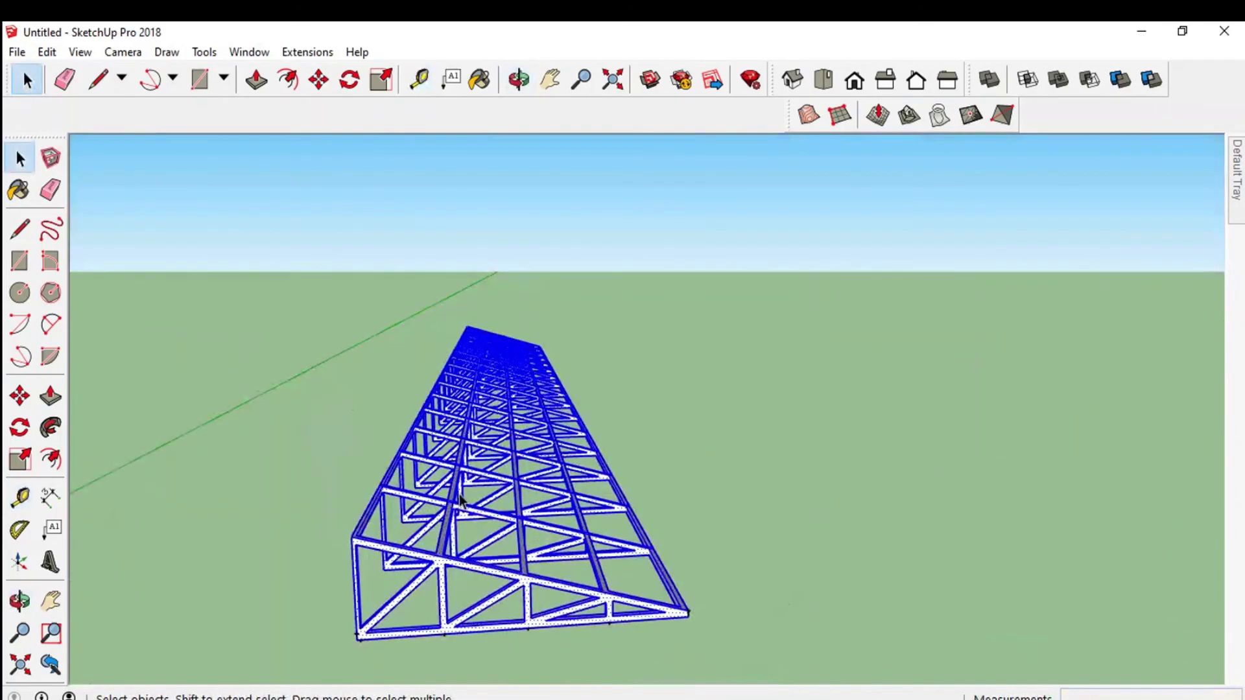
pyautogui.rightClick(461, 499)
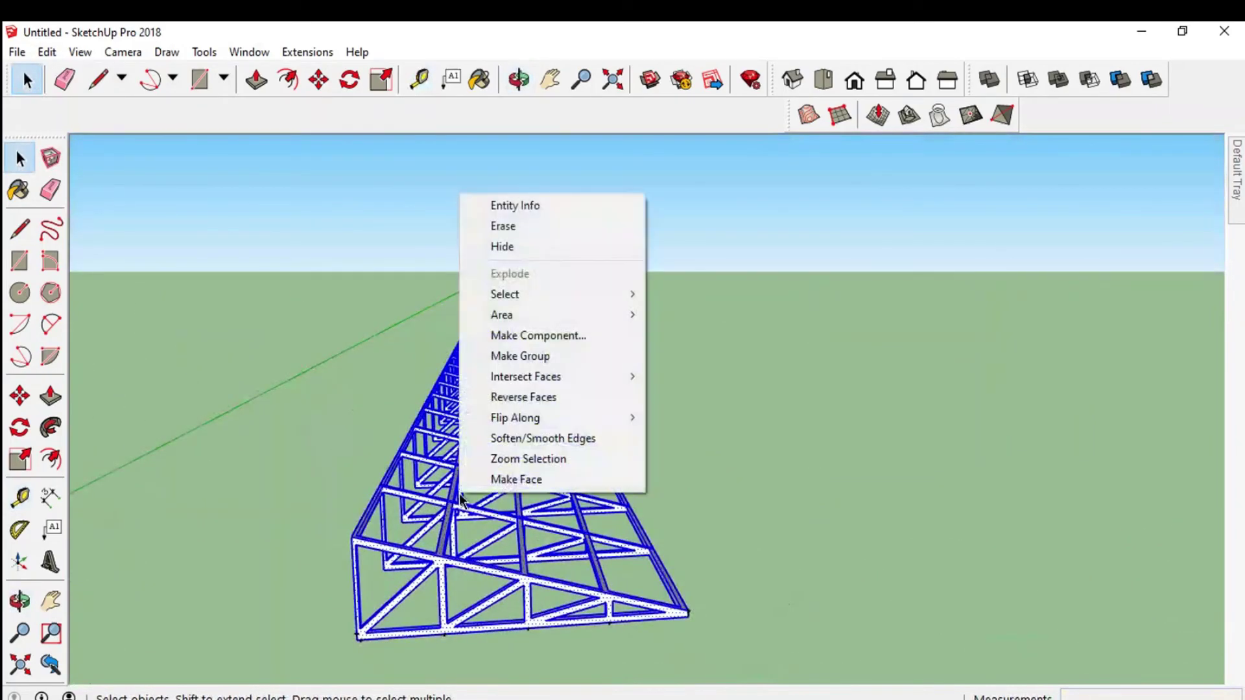
pyautogui.click(540, 357)
pyautogui.click(722, 353)
pyautogui.click(436, 439)
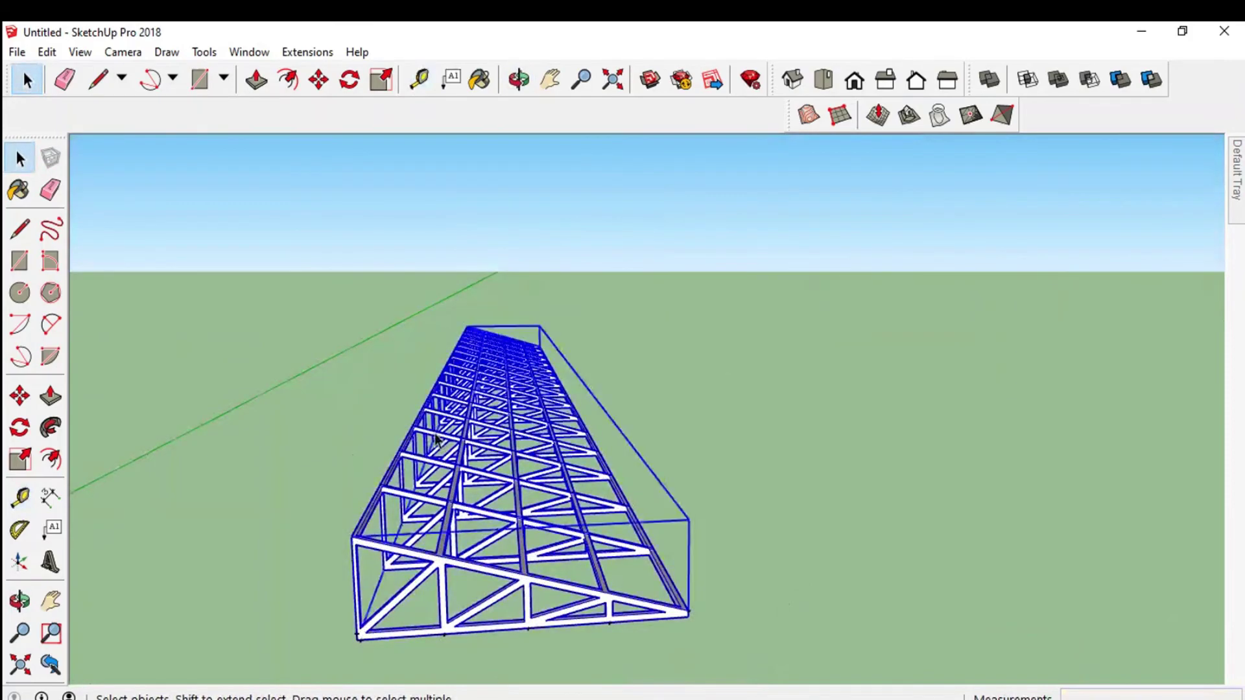
pyautogui.click(550, 80)
pyautogui.moveTo(454, 487); pyautogui.dragTo(629, 369)
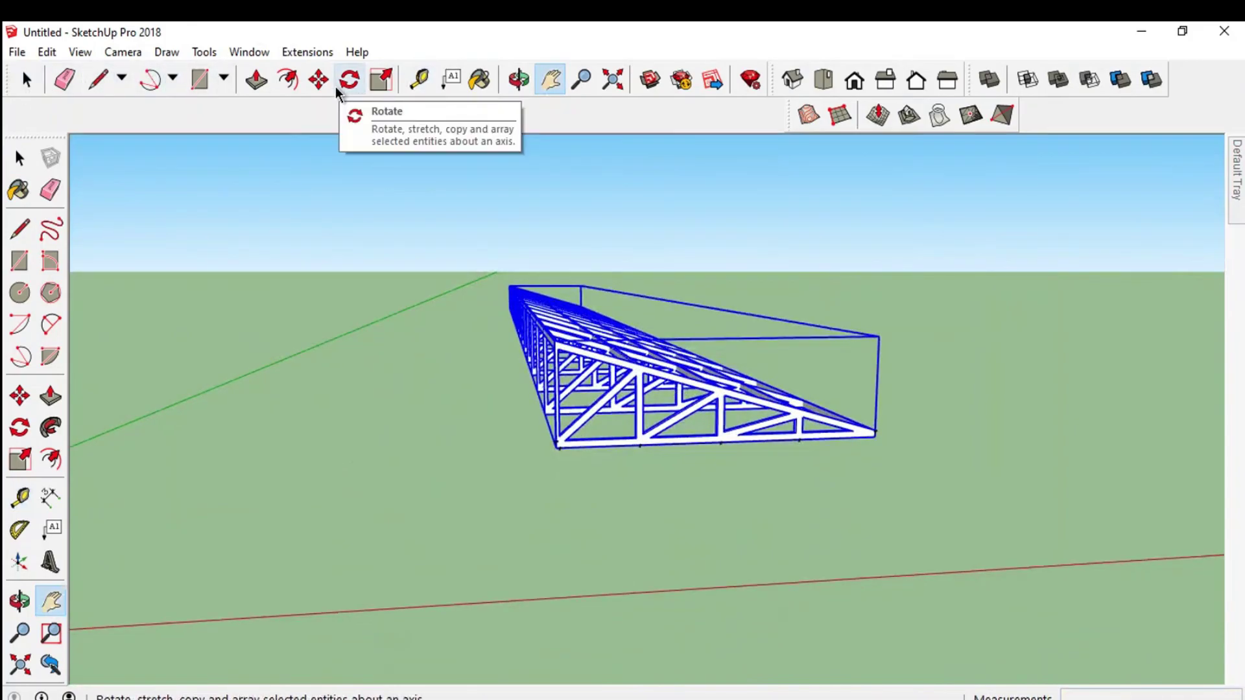
pyautogui.click(318, 79)
# Copy the truss group to the left using Move with Ctrl
pyautogui.press('ctrl')
pyautogui.click(556, 447)
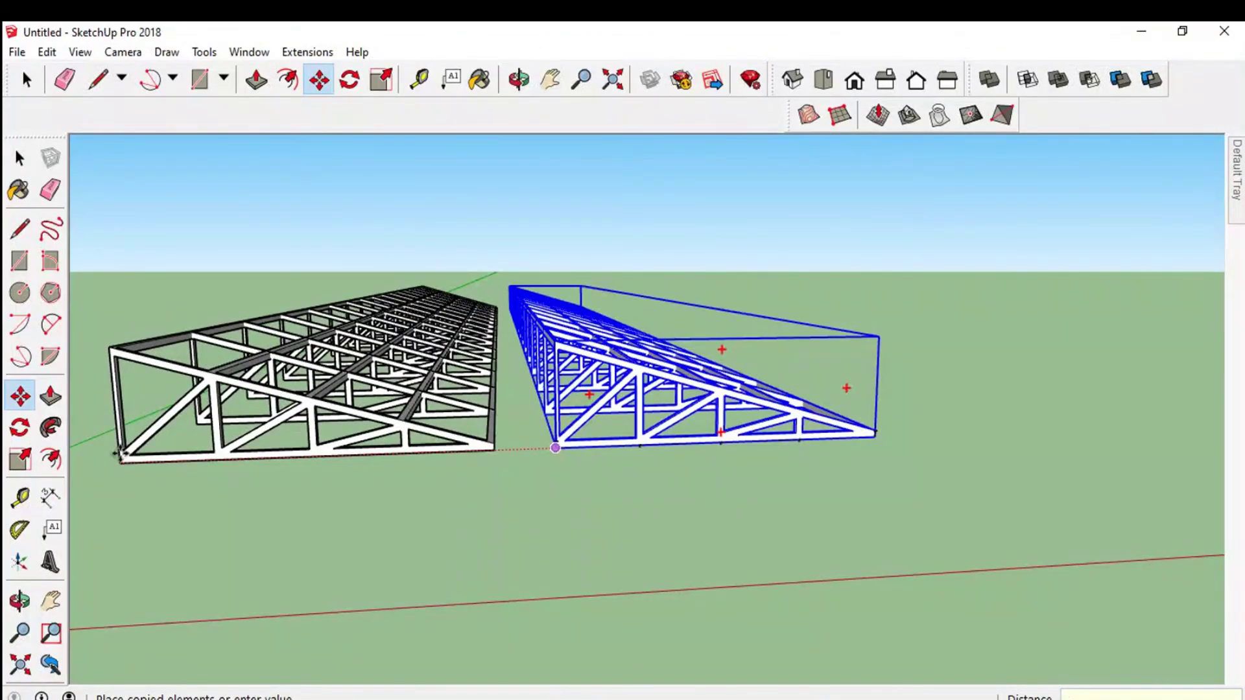
pyautogui.click(121, 455)
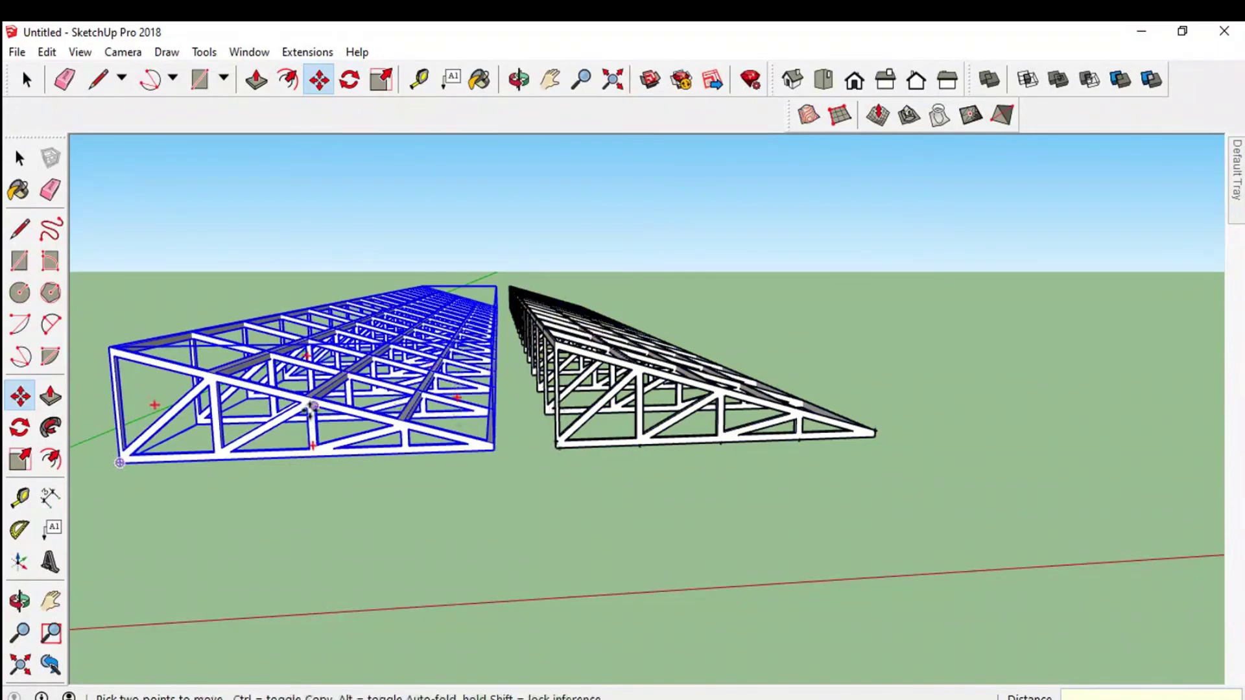
# Flip the copied truss along its group's red axis so the peaks face each other
pyautogui.rightClick(312, 403)
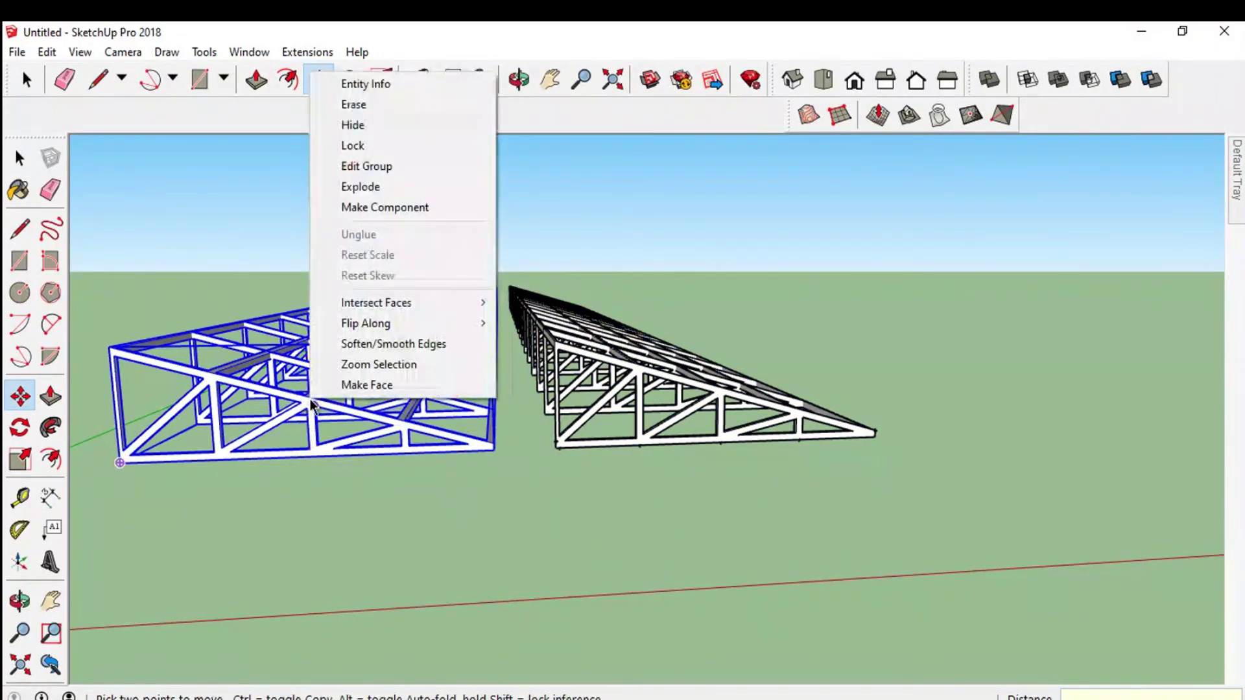
pyautogui.moveTo(366, 323)
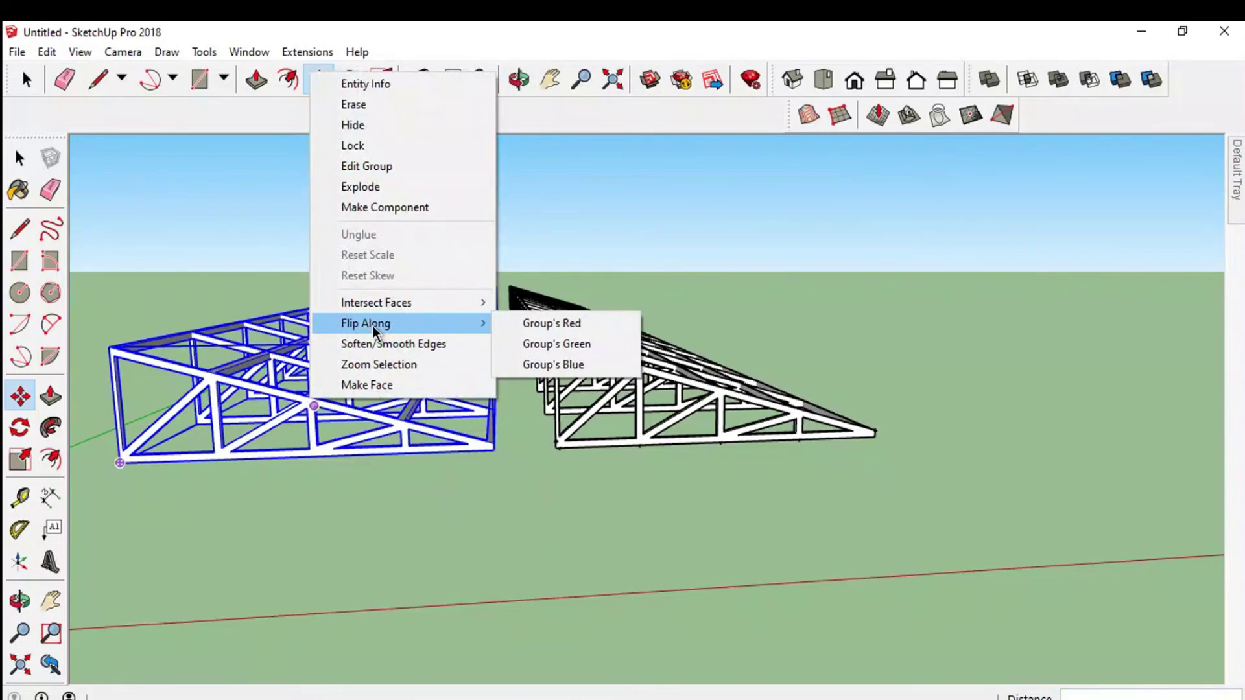
pyautogui.click(583, 329)
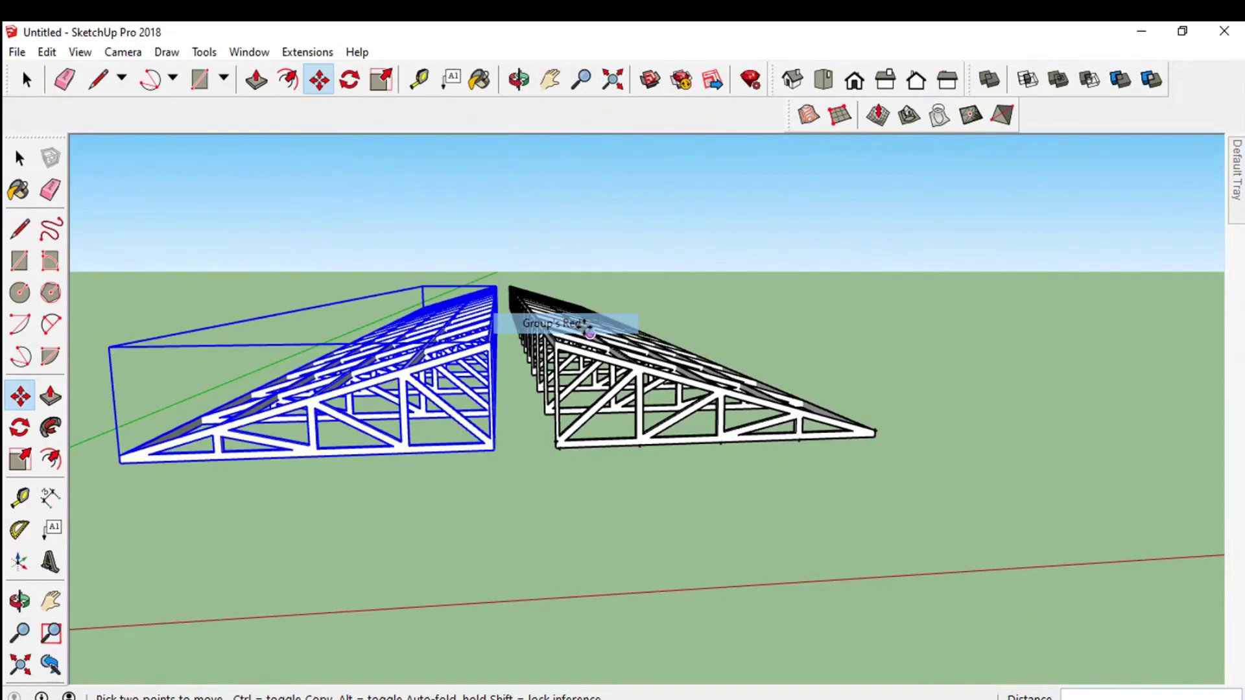
pyautogui.scroll(2, 587, 330)
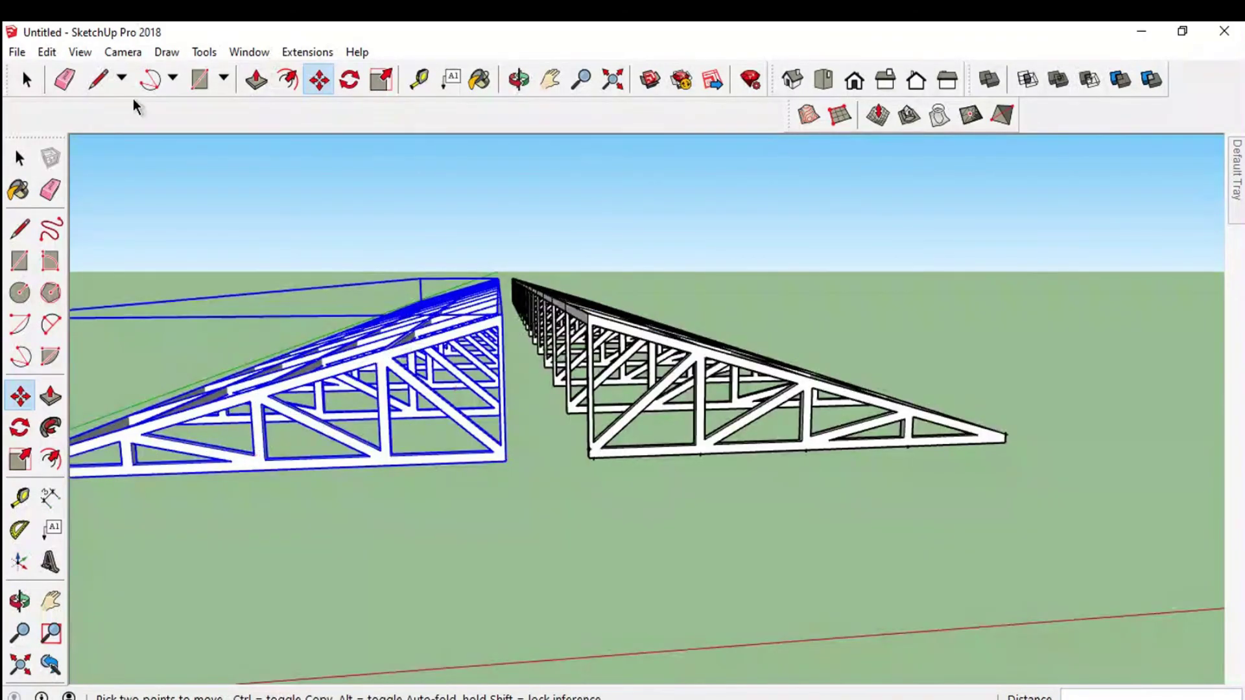
pyautogui.click(26, 79)
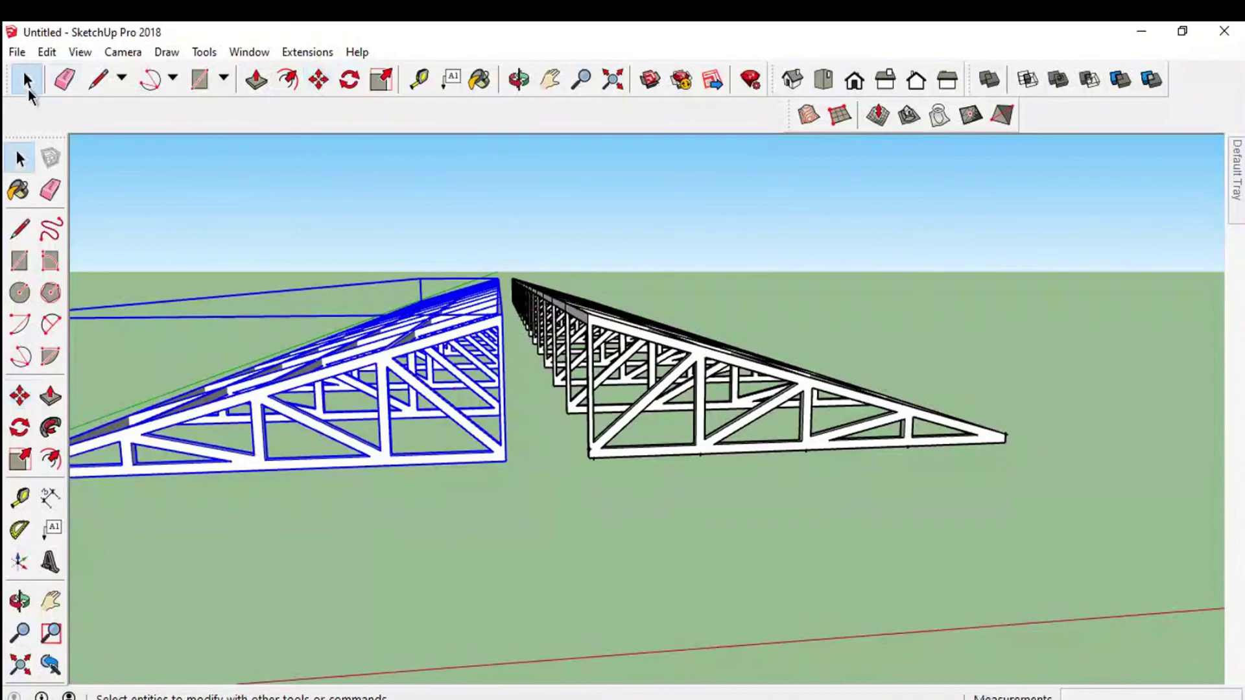
pyautogui.click(664, 574)
pyautogui.click(500, 384)
pyautogui.click(484, 576)
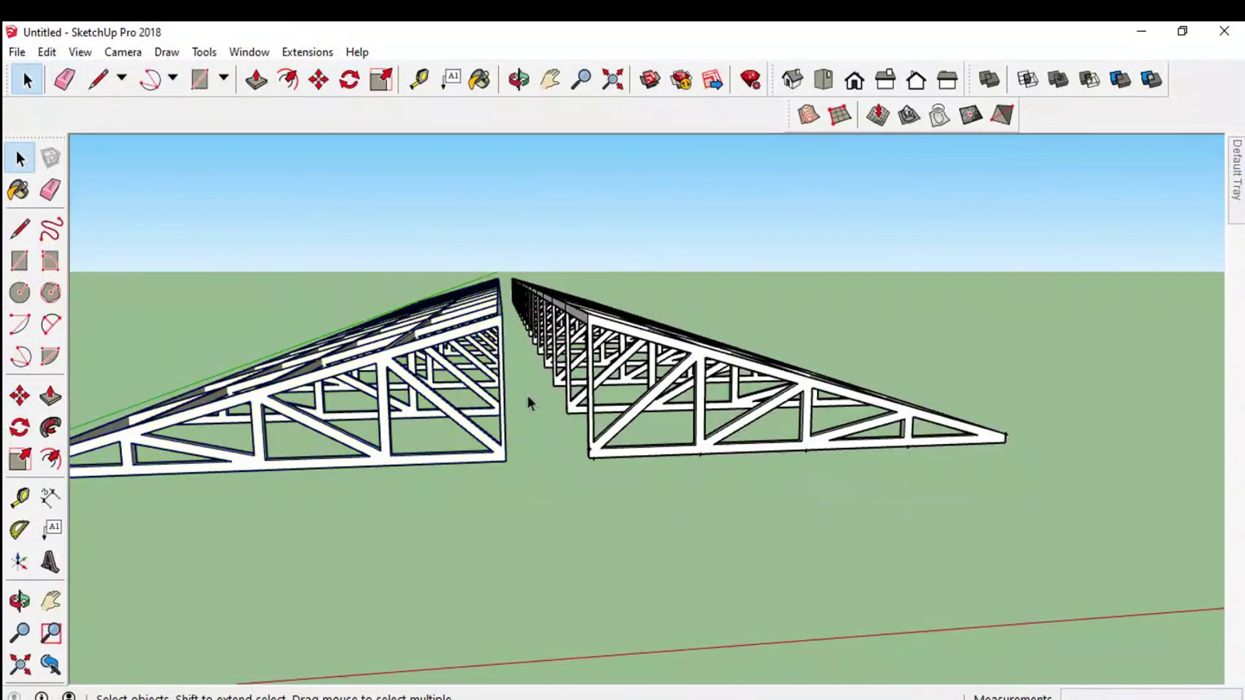
pyautogui.scroll(2, 503, 434)
pyautogui.scroll(2, 503, 434)
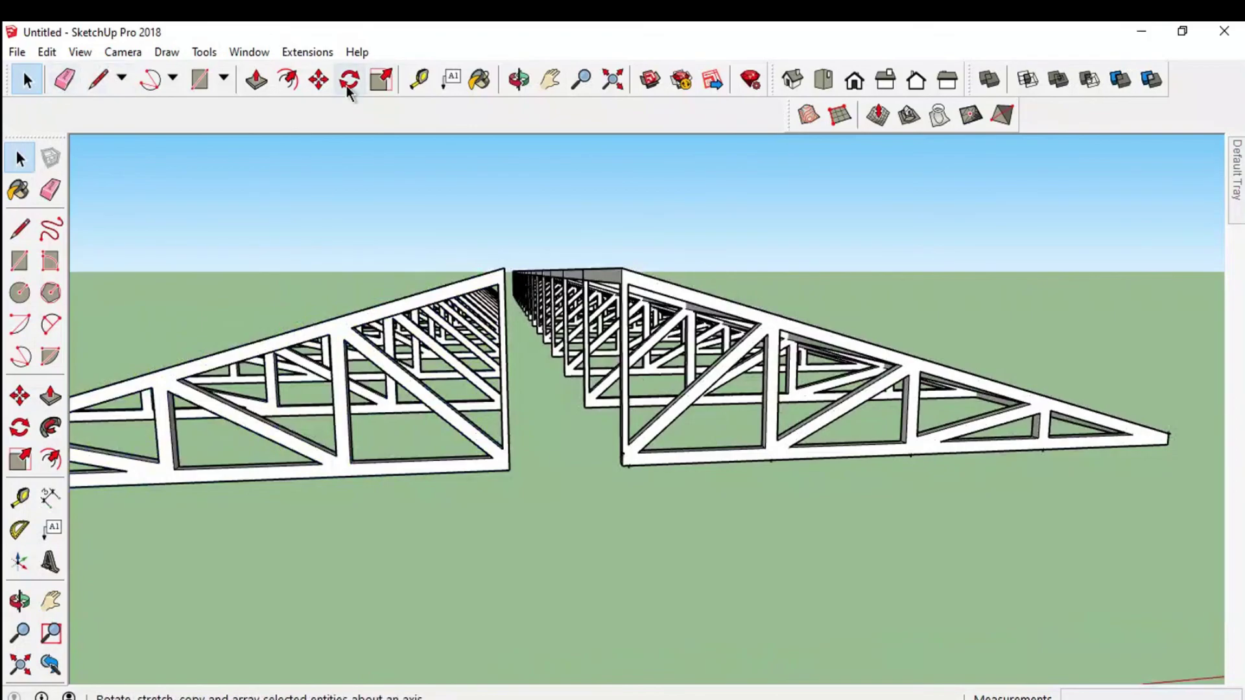
# Move the left truss's peak corner onto the right truss's peak to join them at the ridge
pyautogui.click(319, 79)
pyautogui.click(508, 470)
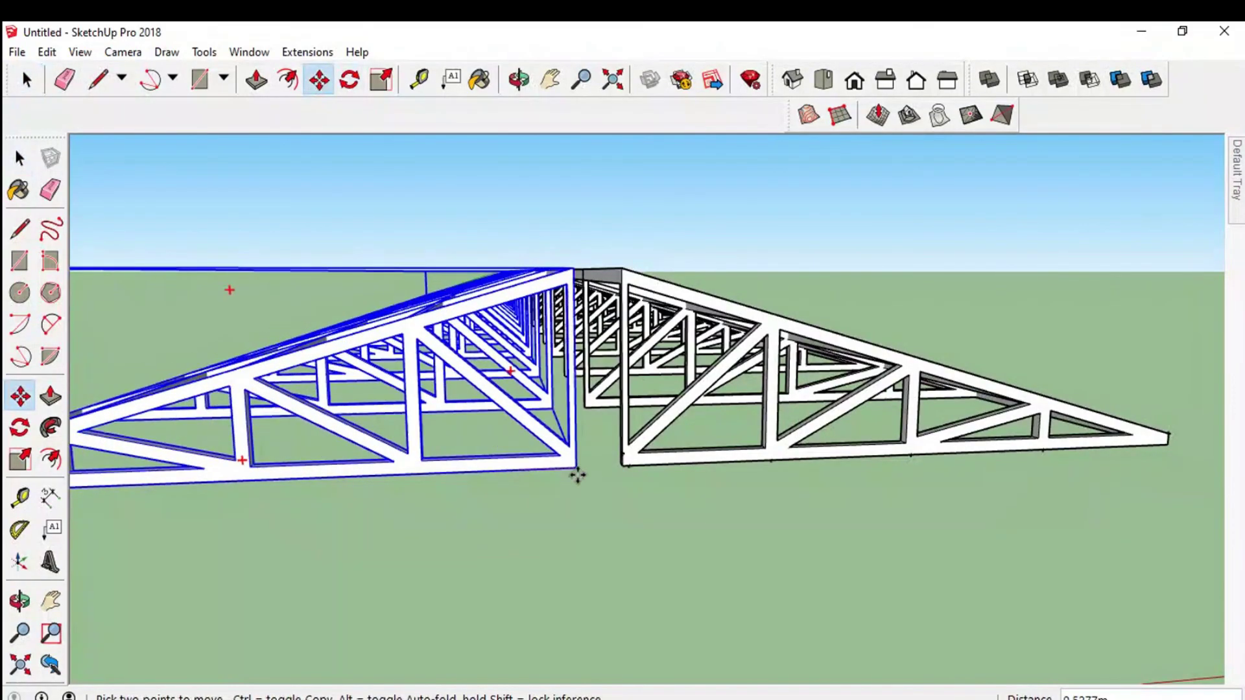
pyautogui.click(621, 466)
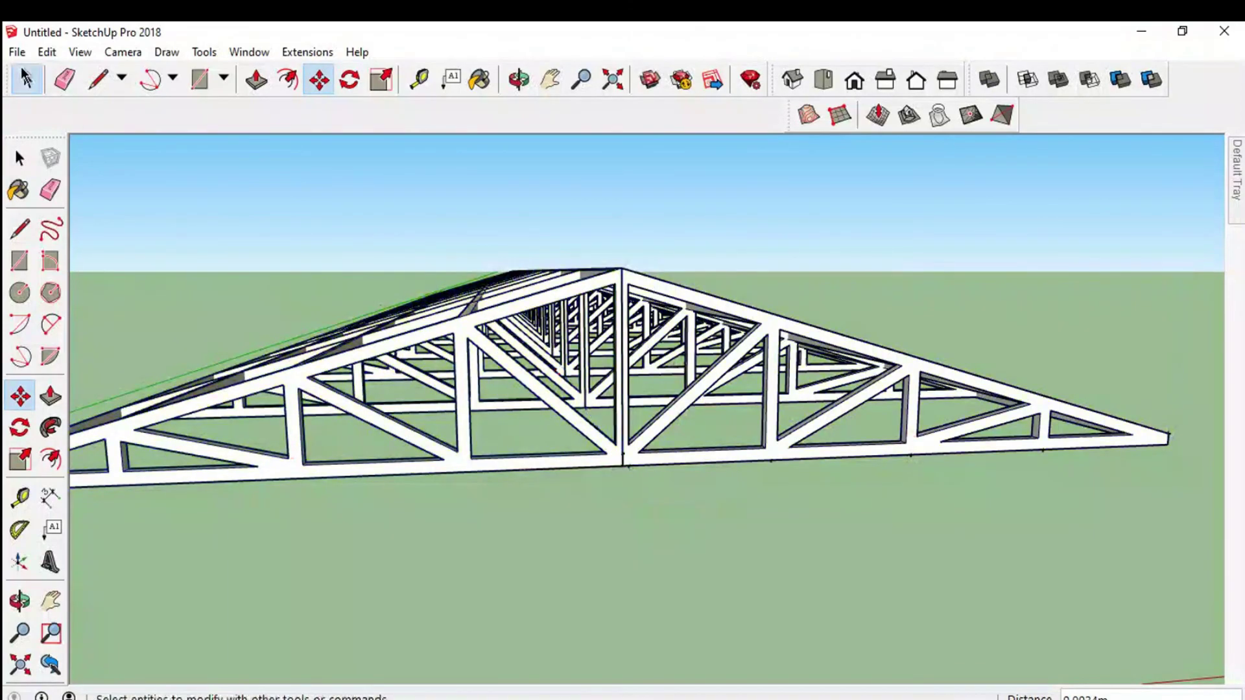
pyautogui.click(26, 80)
pyautogui.click(519, 79)
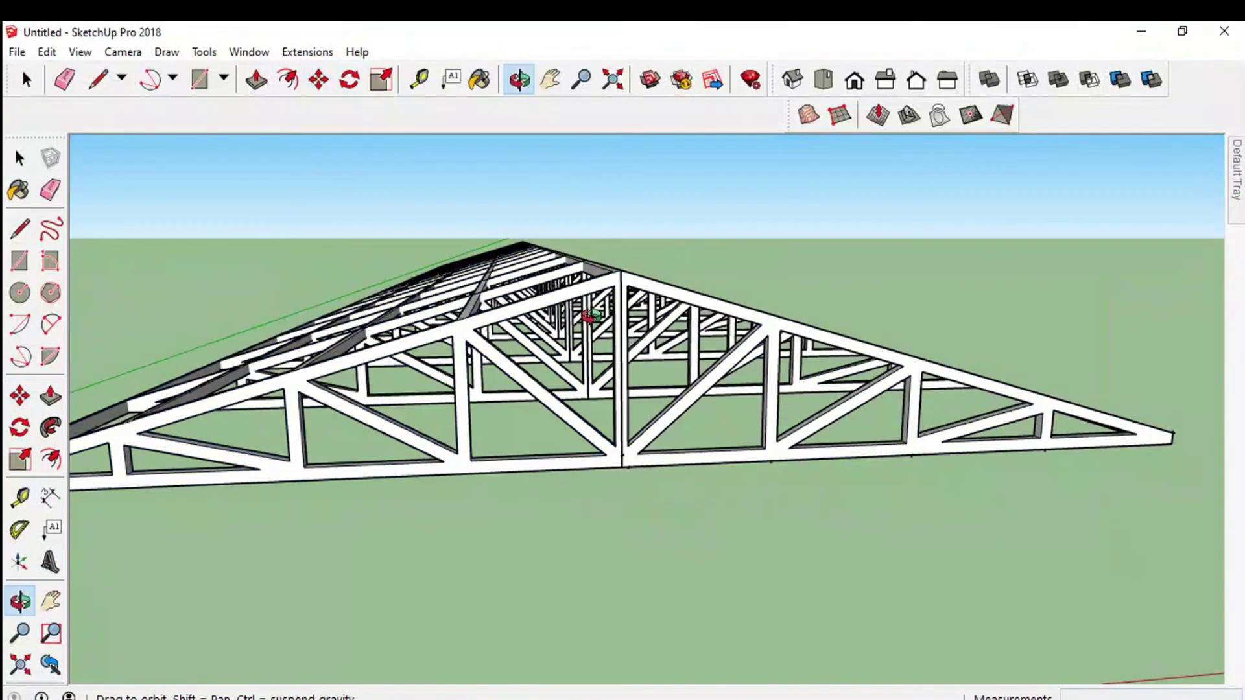
pyautogui.moveTo(390, 389)
pyautogui.mouseDown()
pyautogui.moveTo(437, 458)
pyautogui.moveTo(279, 543)
pyautogui.moveTo(726, 315)
pyautogui.moveTo(1237, 426)
pyautogui.moveTo(1201, 269)
pyautogui.moveTo(778, 445)
pyautogui.moveTo(533, 445)
pyautogui.moveTo(547, 456)
pyautogui.moveTo(544, 564)
pyautogui.moveTo(623, 475)
pyautogui.mouseUp()
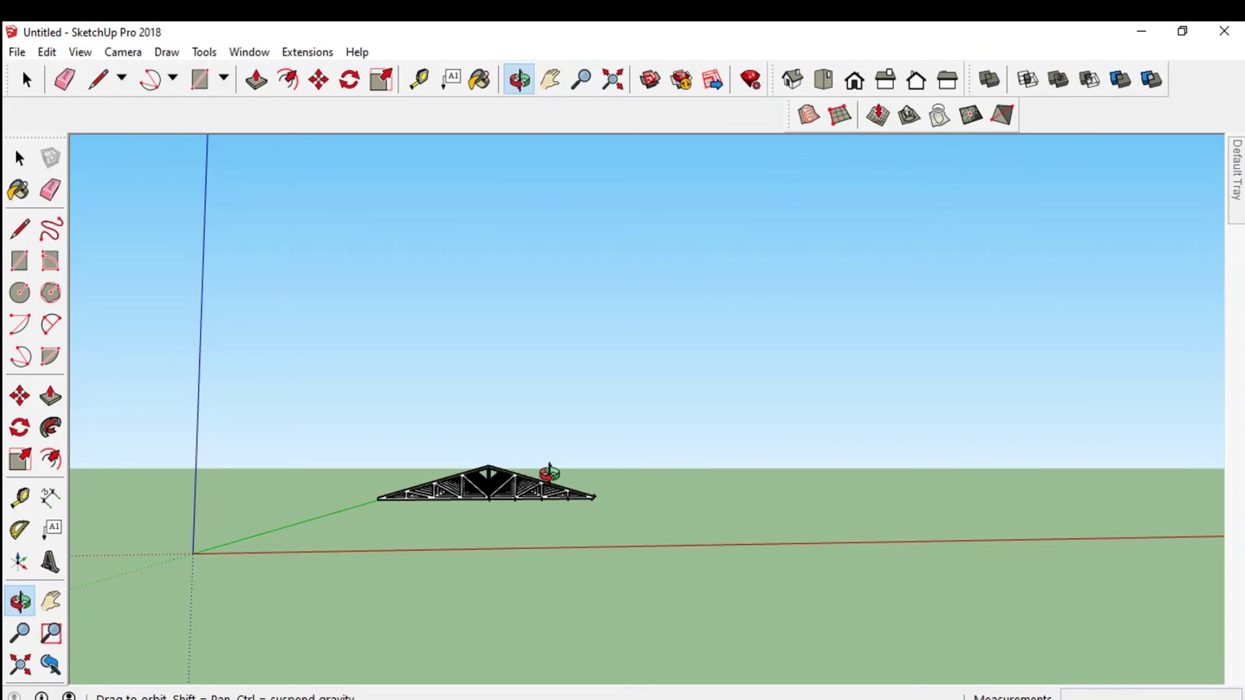
pyautogui.scroll(3, 503, 476)
pyautogui.scroll(1, 509, 472)
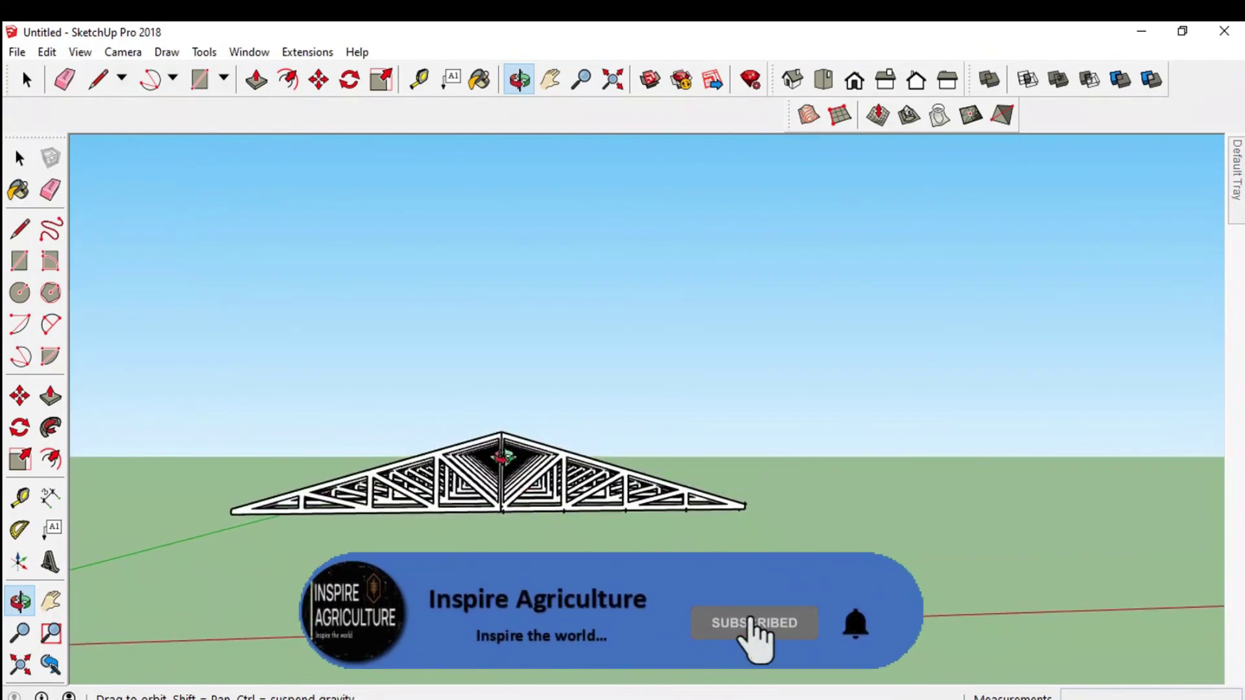
pyautogui.scroll(3, 503, 457)
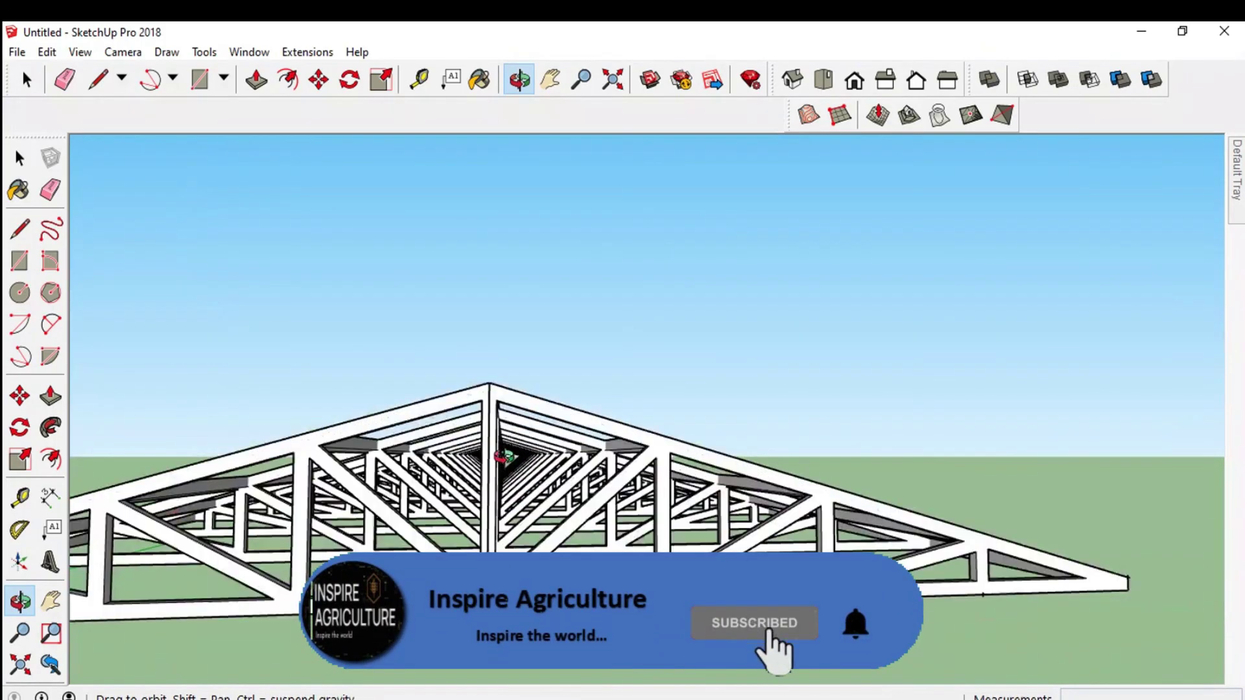
pyautogui.scroll(2, 503, 458)
pyautogui.scroll(-5, 503, 457)
pyautogui.moveTo(503, 458); pyautogui.dragTo(506, 532)
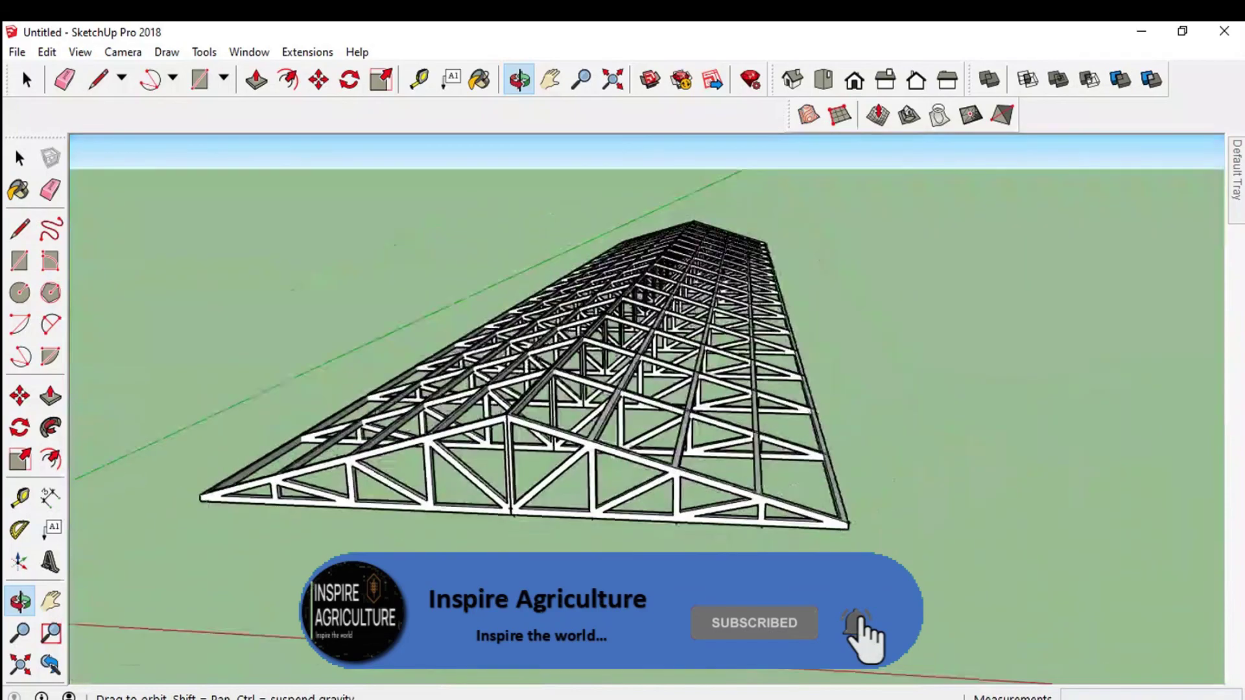
pyautogui.moveTo(642, 448); pyautogui.dragTo(646, 387)
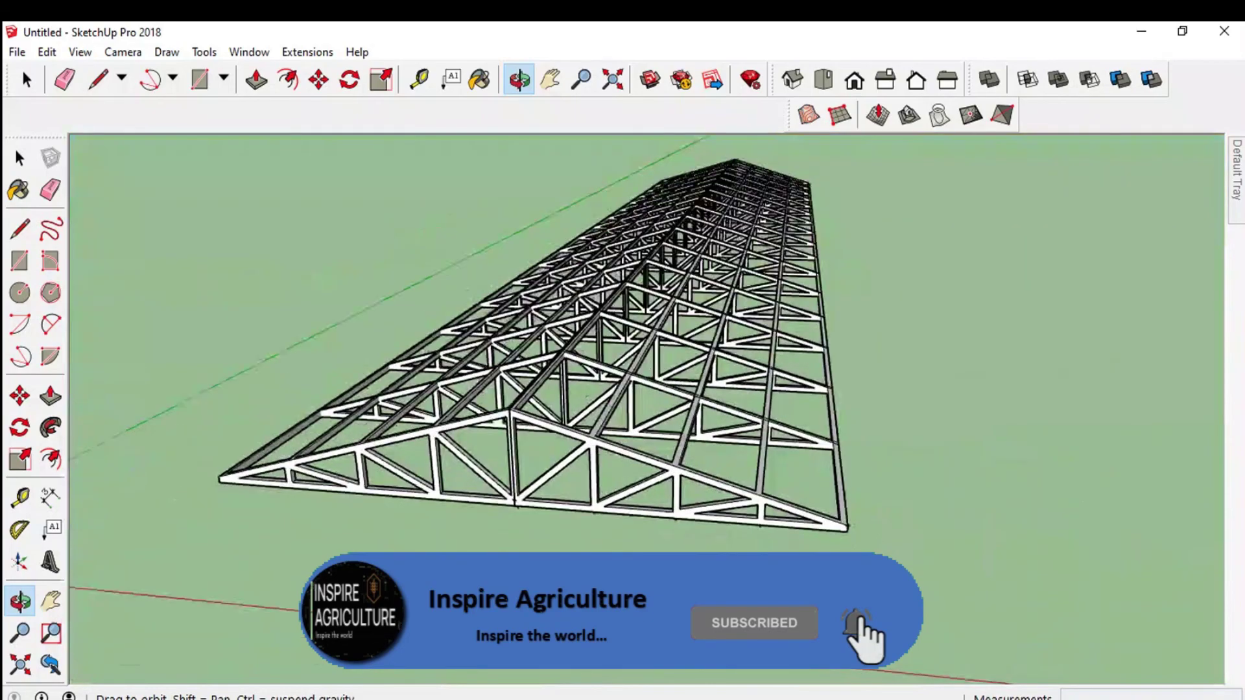